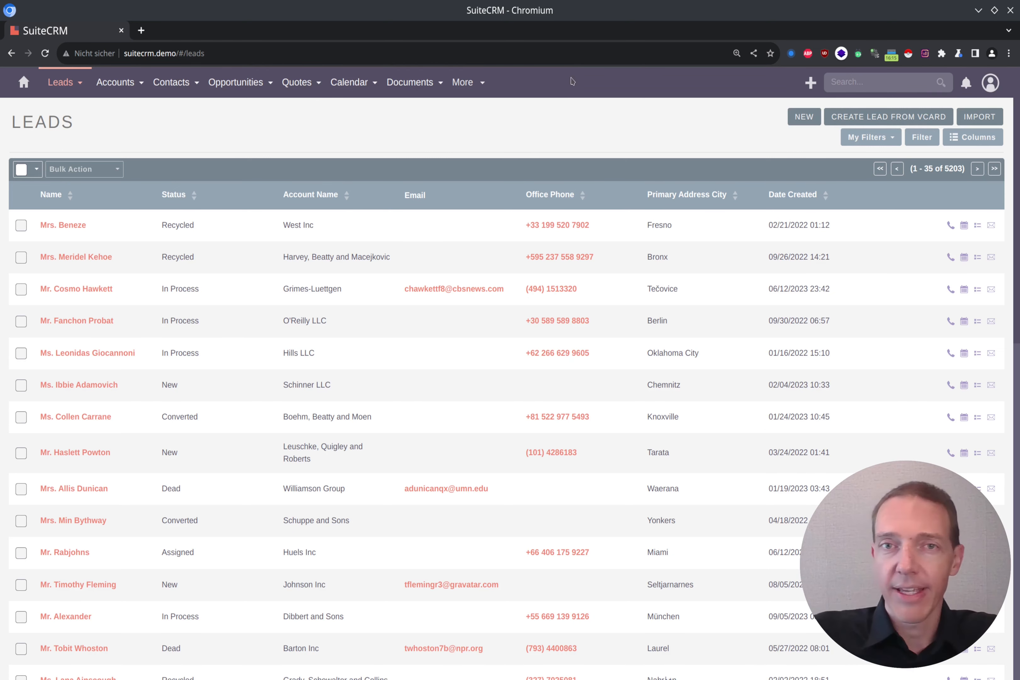
- Open the Workflow Manager from the administration area in a new browser tab and start a new workflow
click(994, 88)
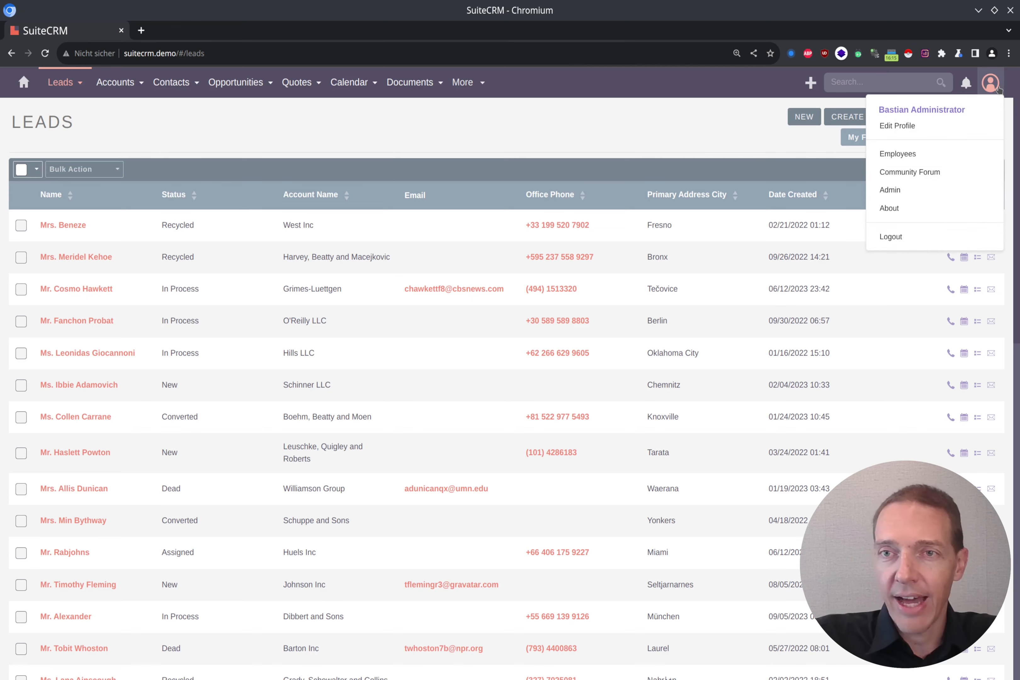
middle_click(910, 189)
key(ctrl+Tab)
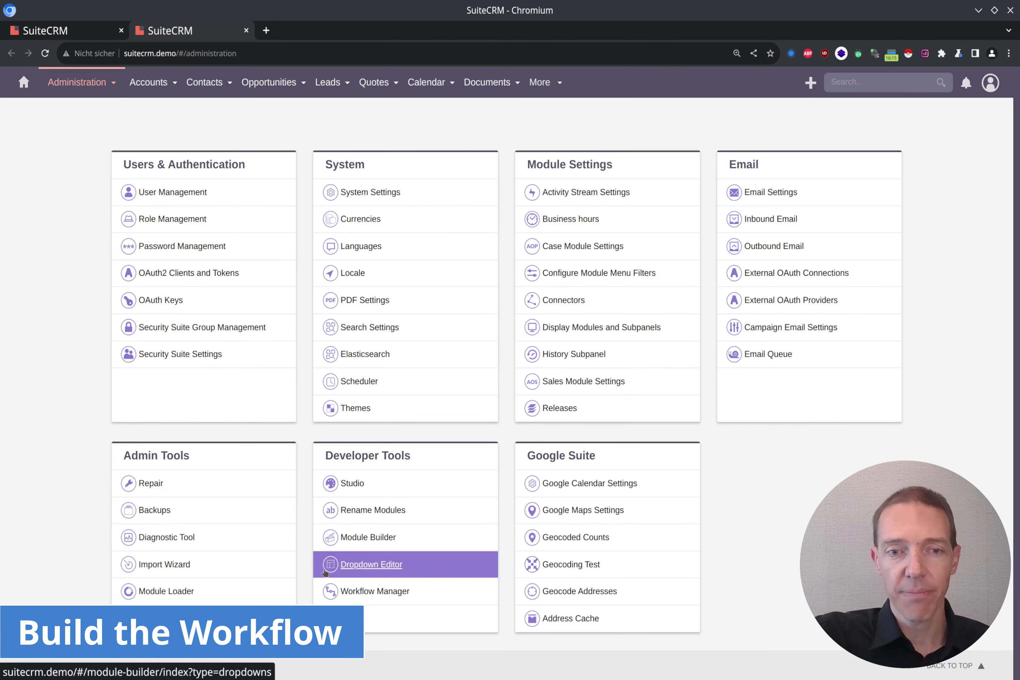
click(390, 594)
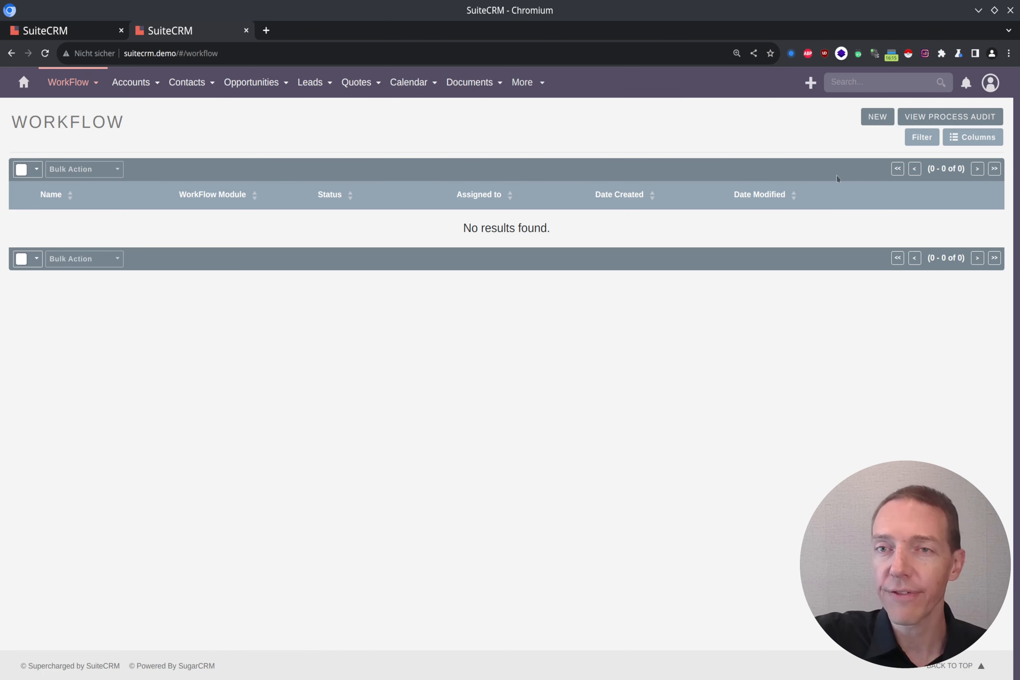
click(870, 115)
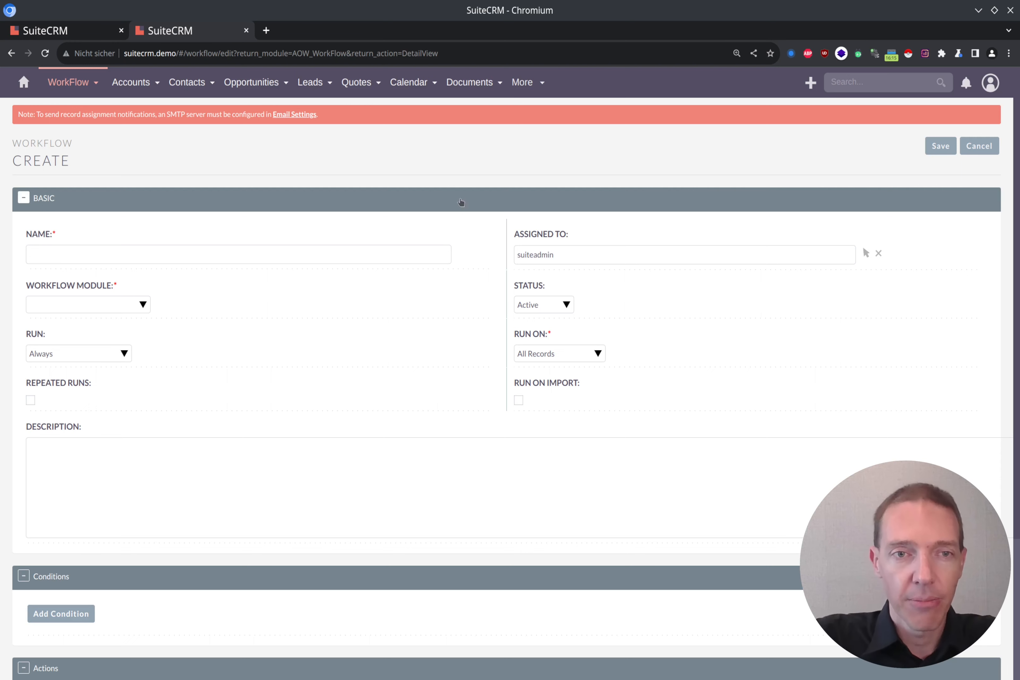
- Name the new workflow "distribute Website Leads"
click(249, 253)
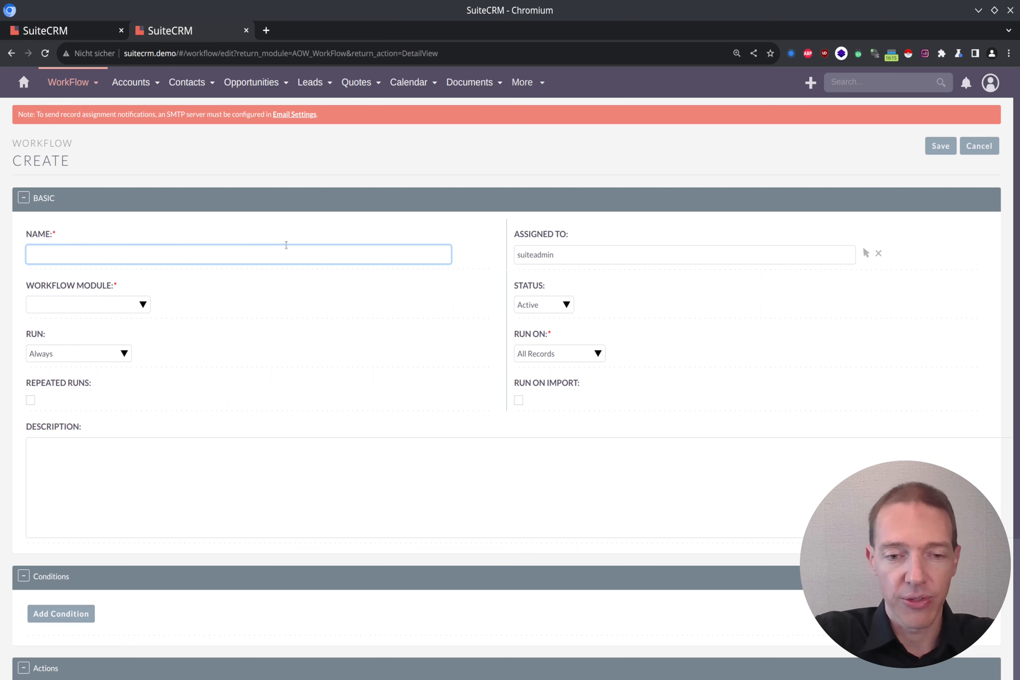
text(distribu)
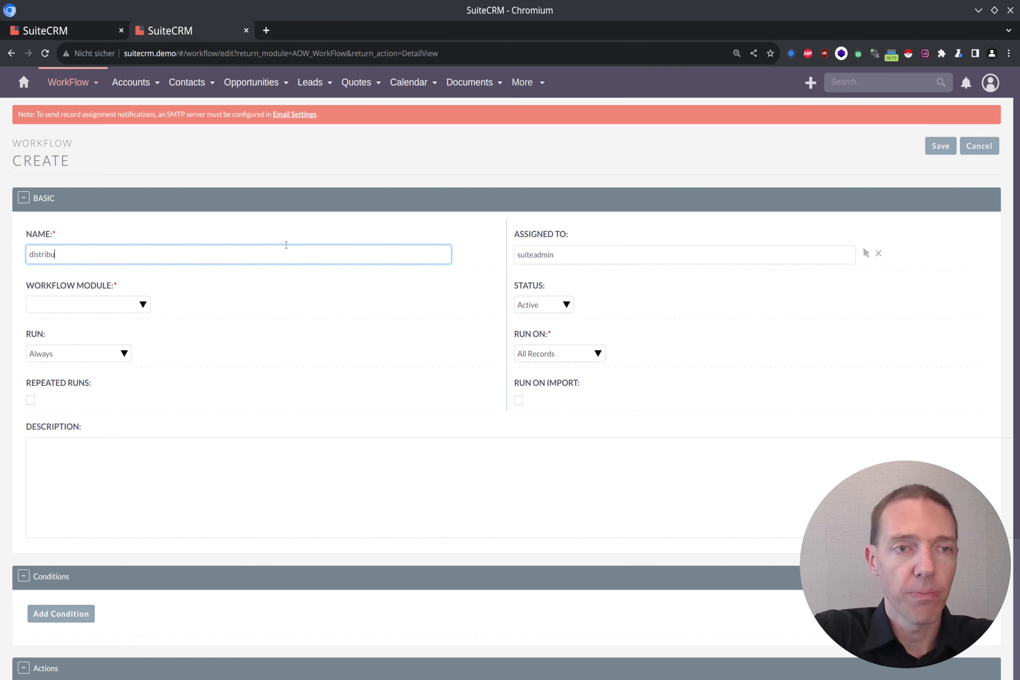
text(te Webist)
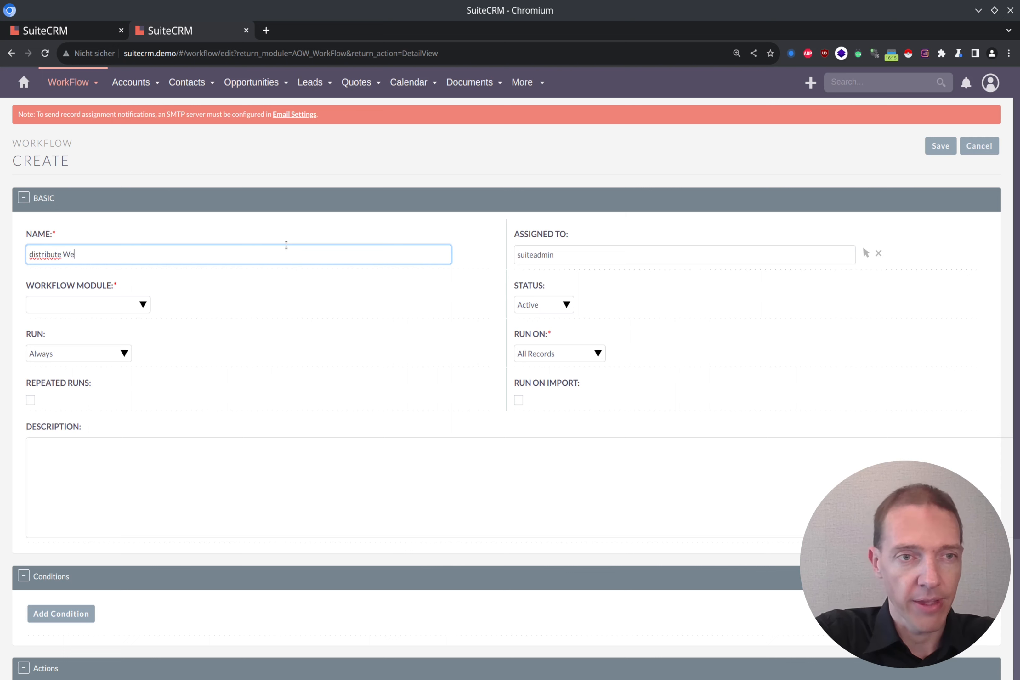
key(BackSpace)
key(BackSpace)
key(BackSpace)
text(site Leads)
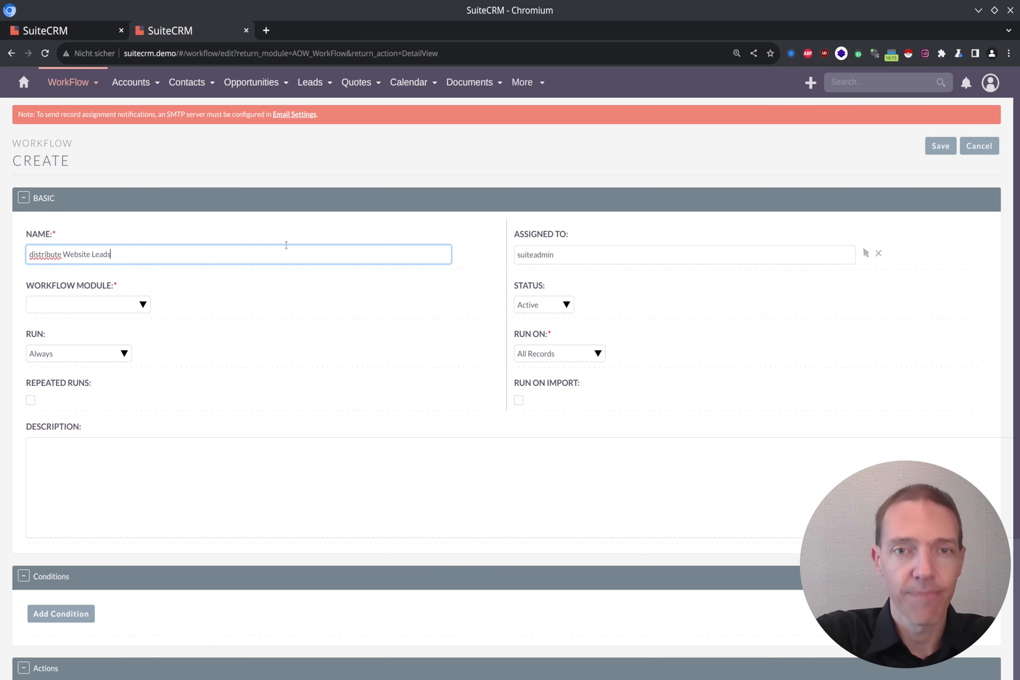
- Set the workflow module to Leads, running Only On Save and on New Records
click(124, 309)
text(leads)
key(Return)
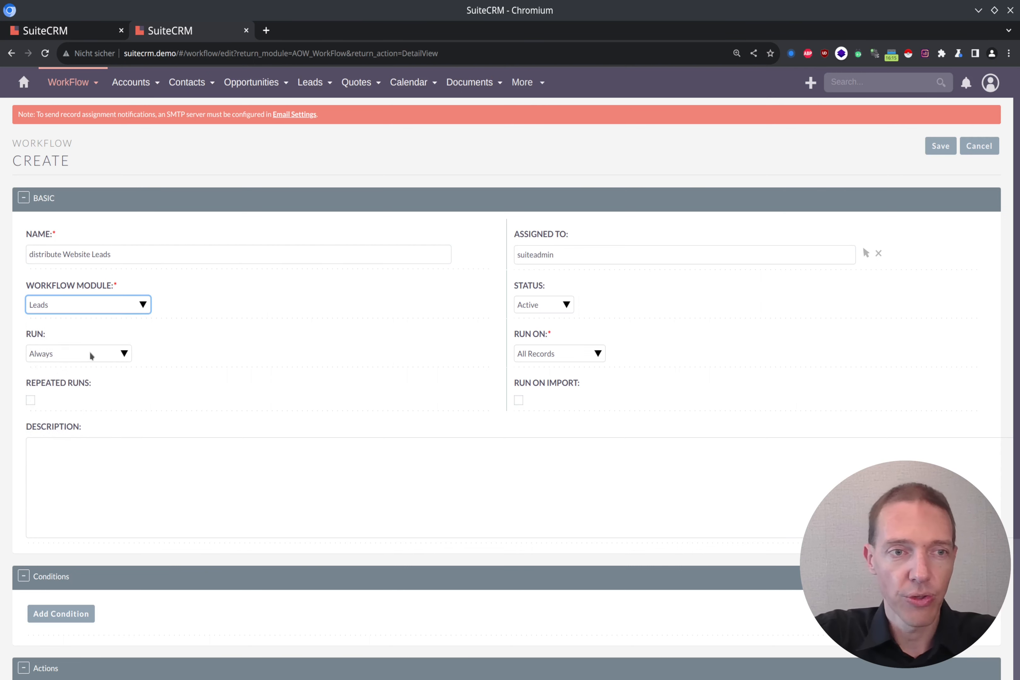
click(91, 356)
click(90, 377)
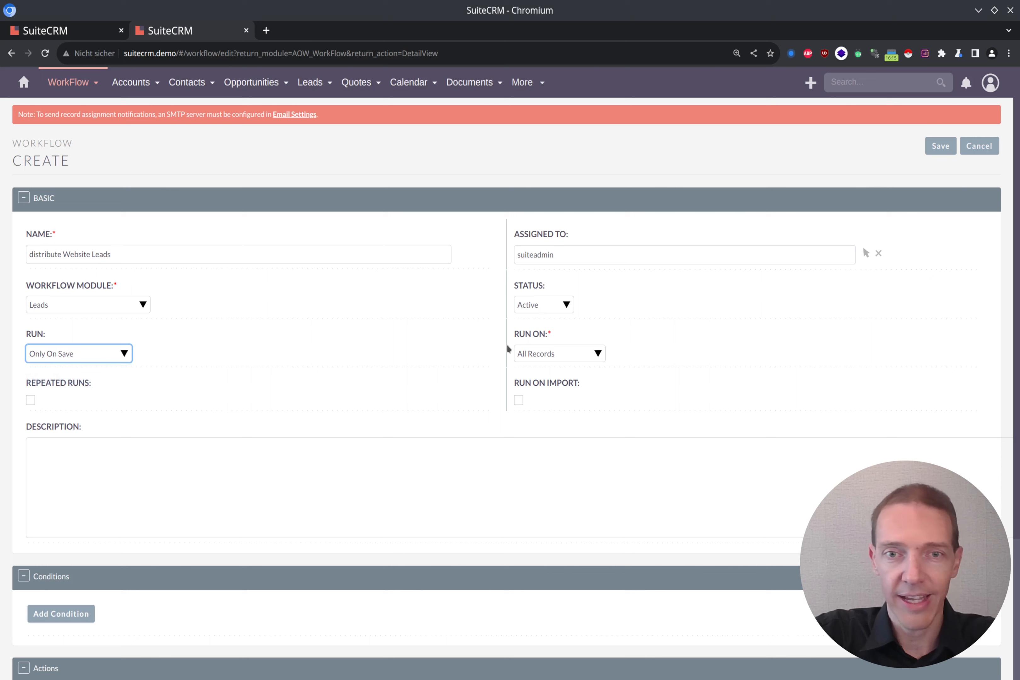
click(560, 357)
click(595, 376)
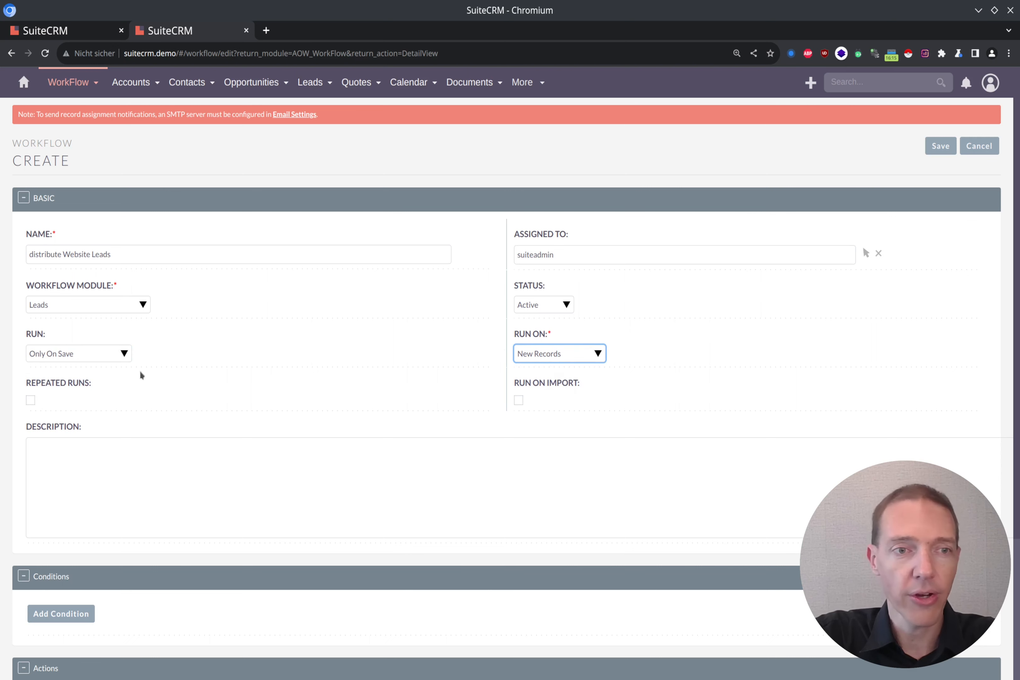
click(117, 406)
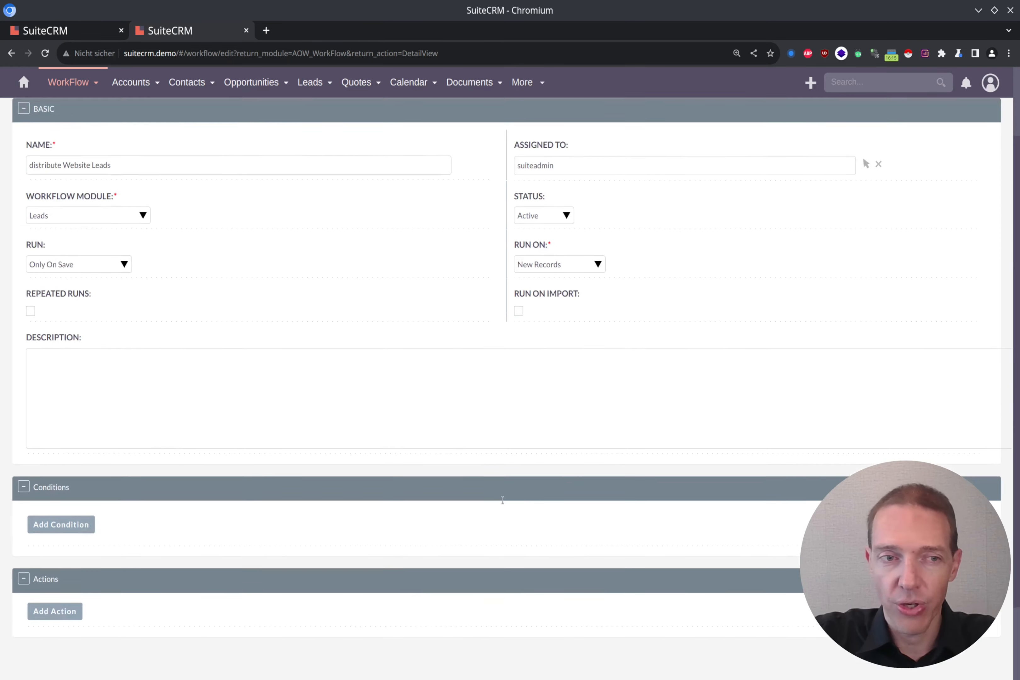
- Add a workflow condition requiring the Lead Source of Leads to equal the value Web Site
scroll(469, 494, down, 4)
scroll(277, 513, up, 3)
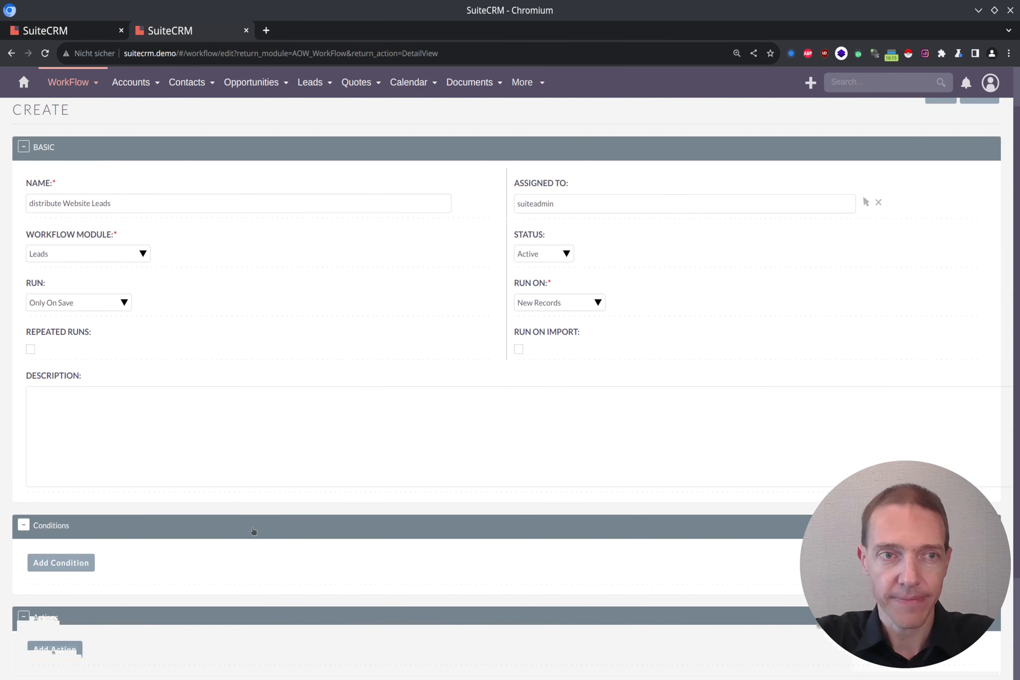
click(59, 560)
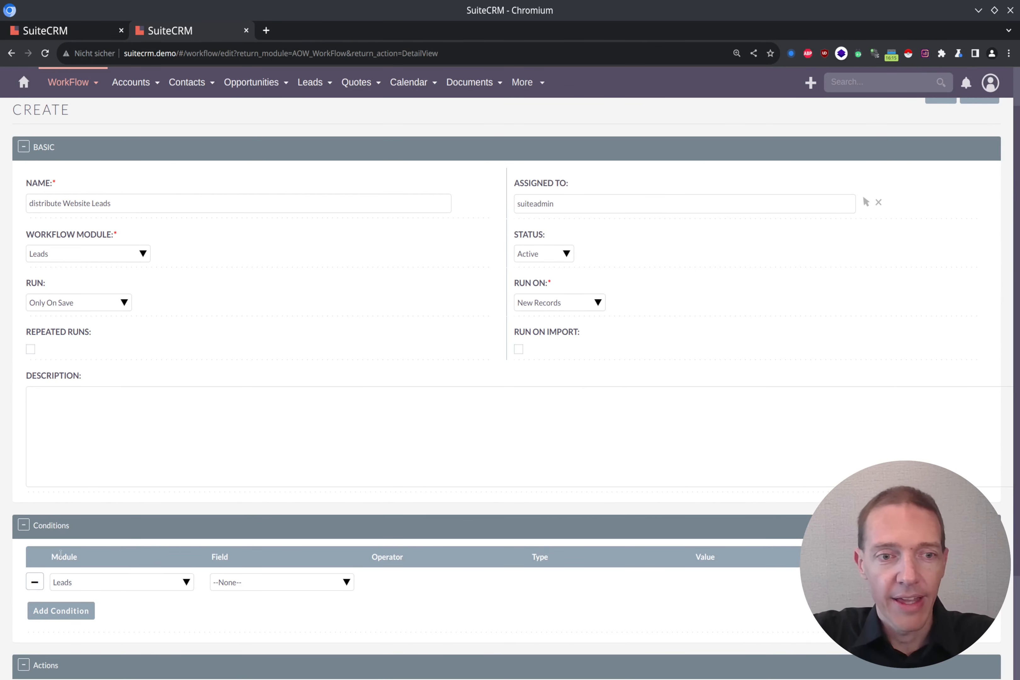
click(254, 580)
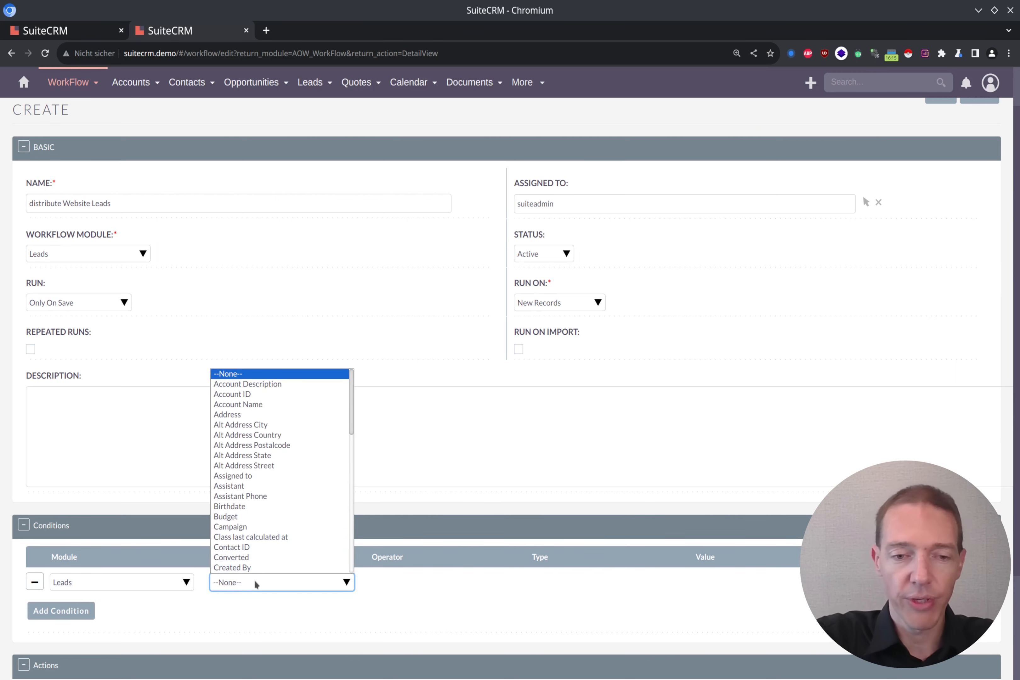
text(lead)
key(Down)
key(Down)
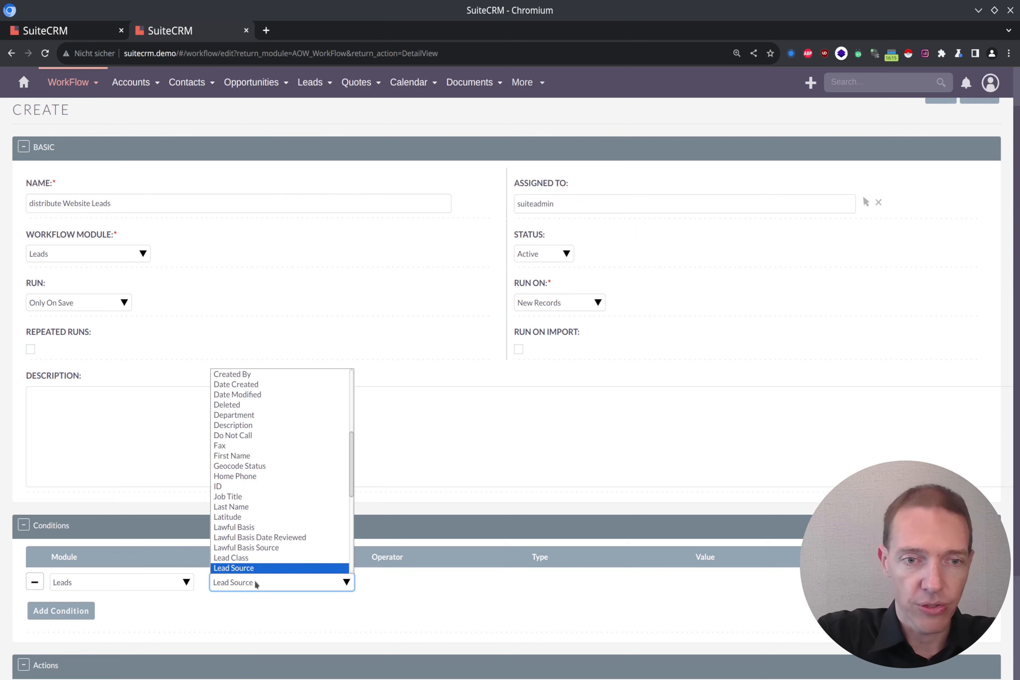
key(Return)
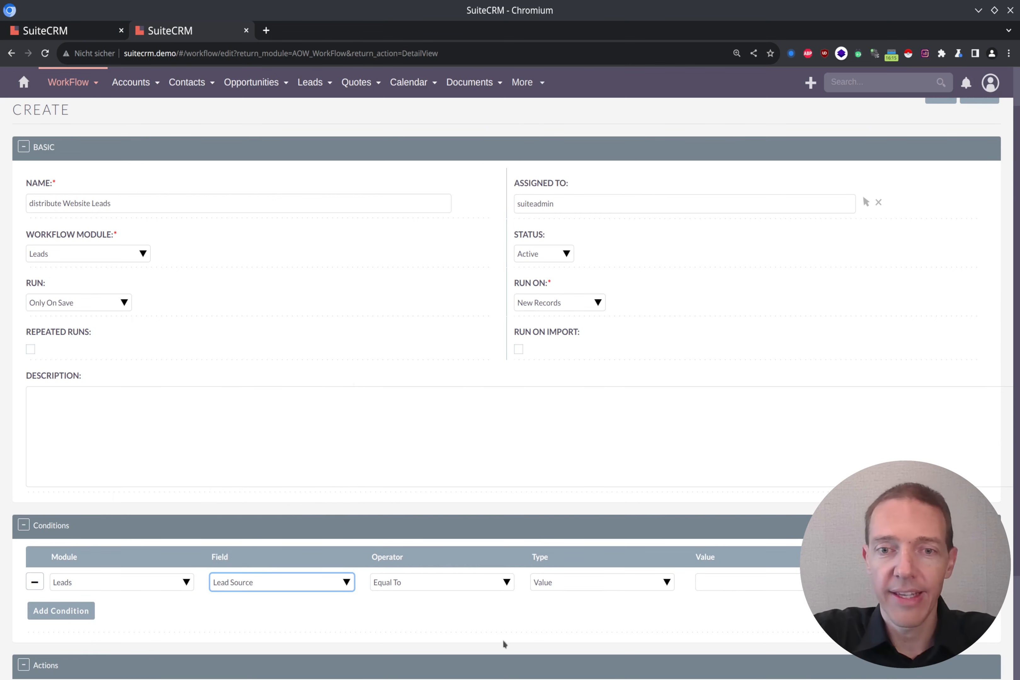
scroll(594, 551, down, 2)
click(723, 512)
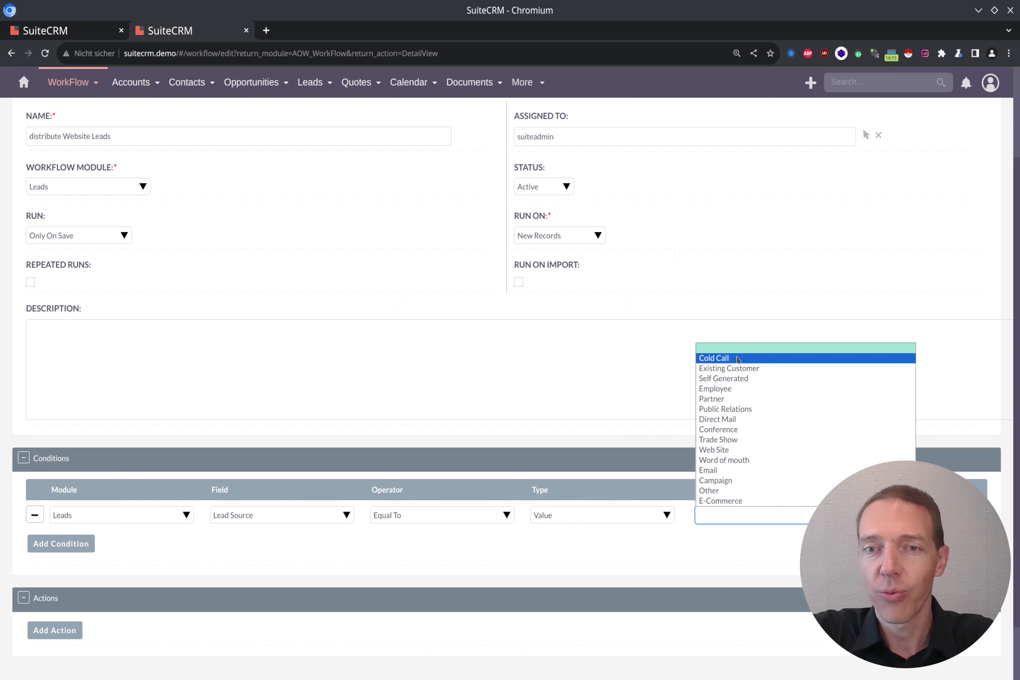
click(734, 453)
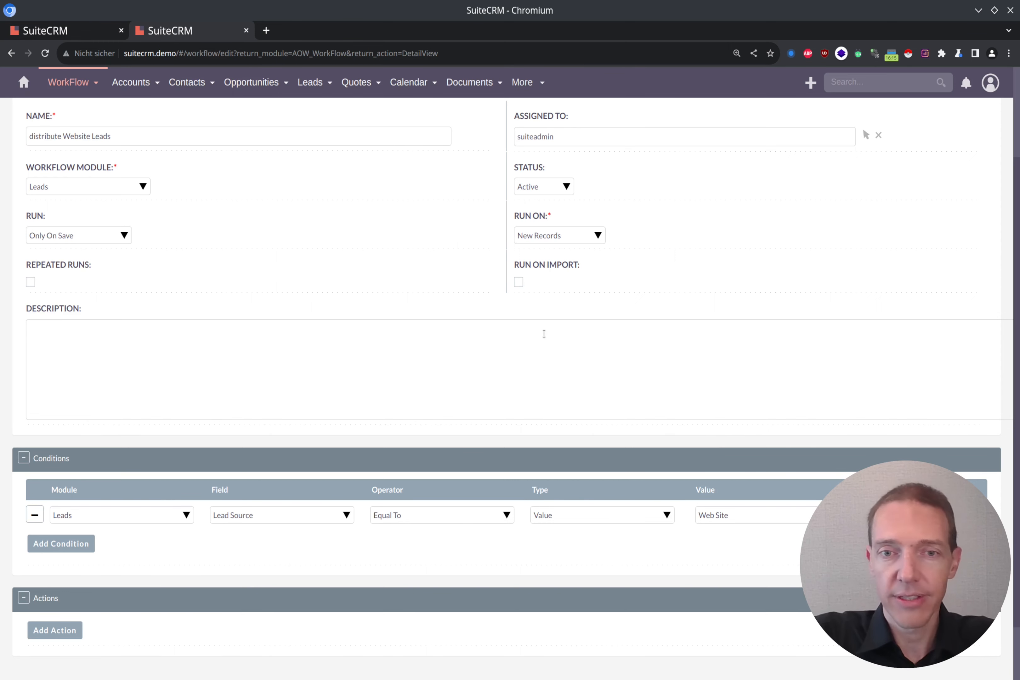
- Add a Modify Record action to the workflow and name it "change Assigned to"
scroll(547, 358, down, 2)
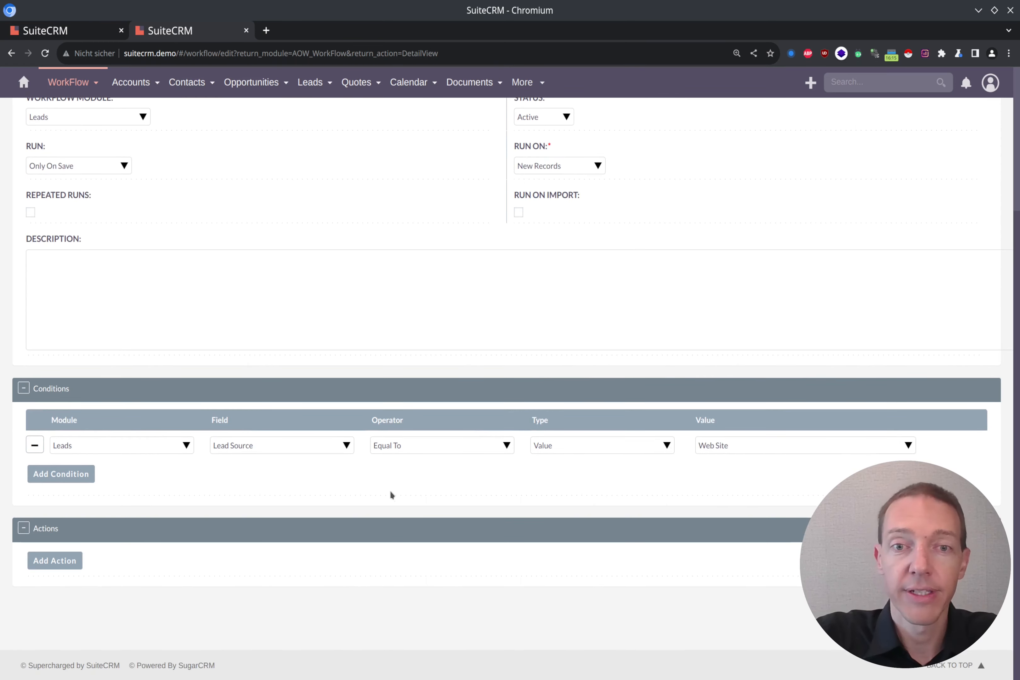
click(56, 562)
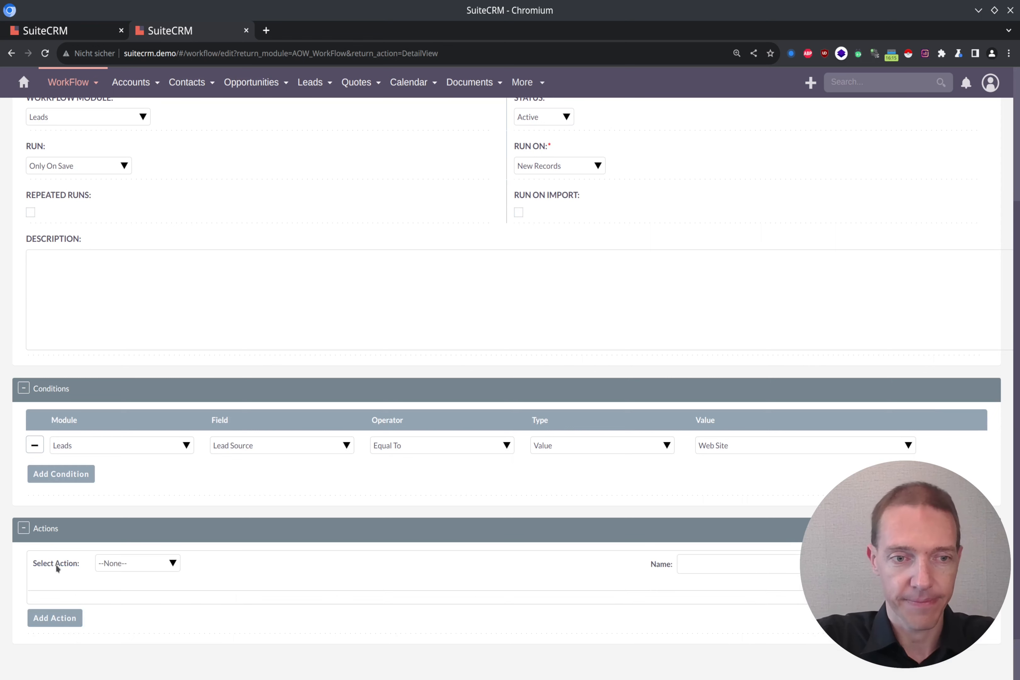
click(153, 563)
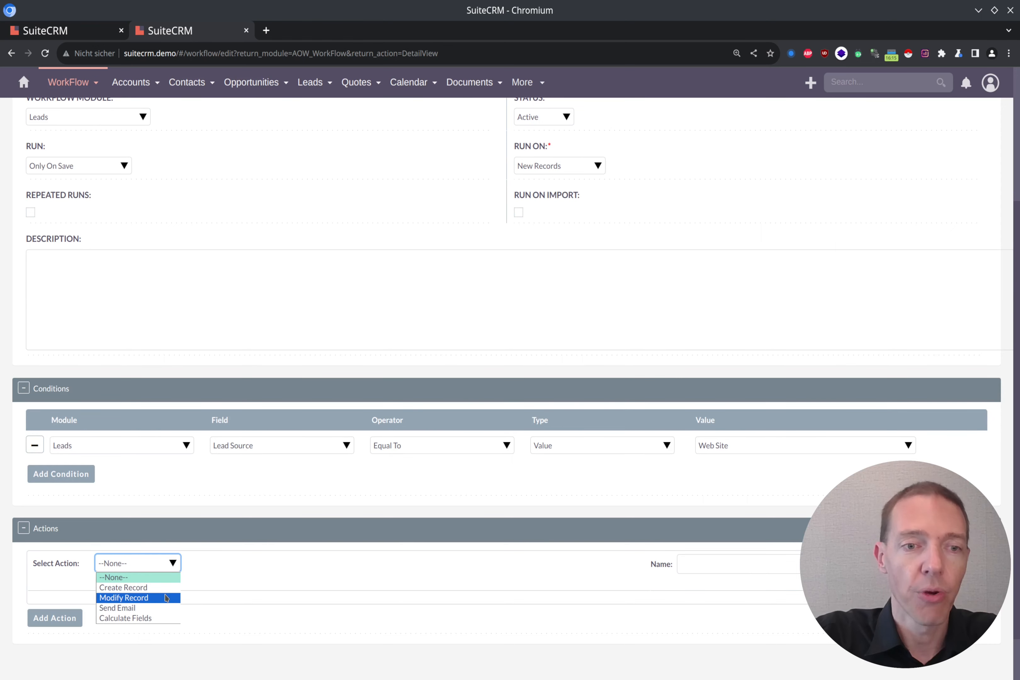
click(166, 598)
click(719, 570)
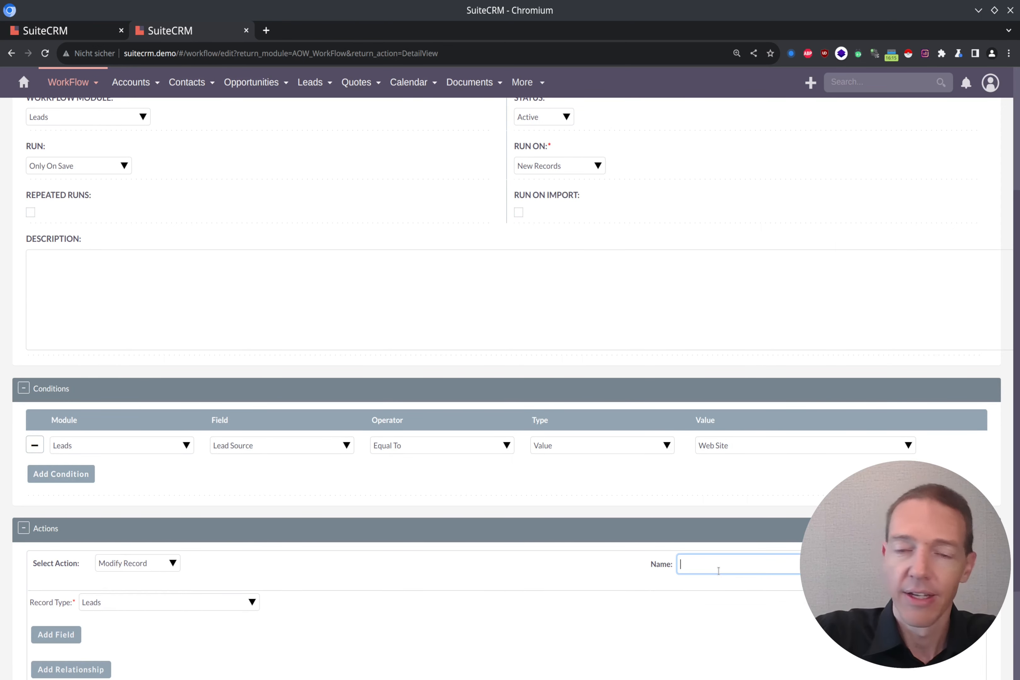
text(change)
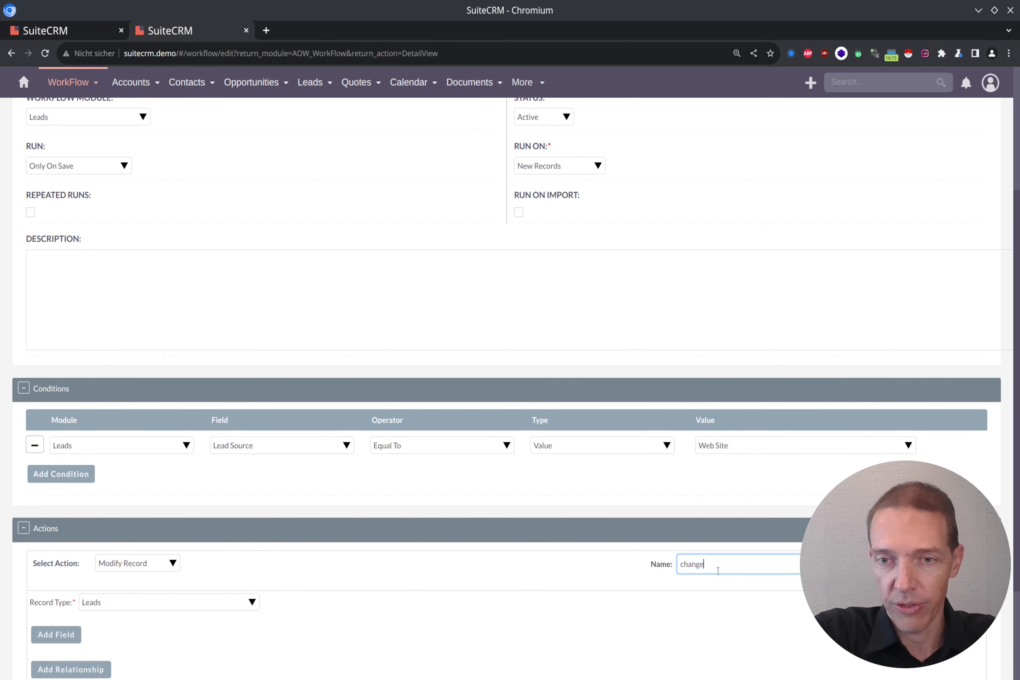
text( Assigned to)
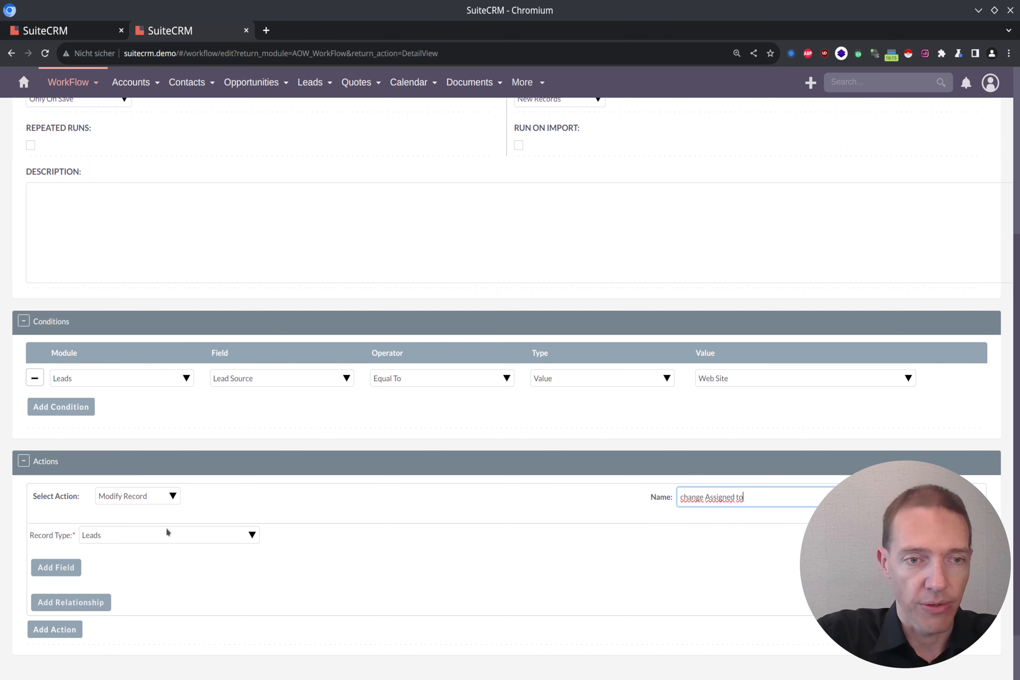
- Add the Assigned to field to the Modify Record action for Leads
click(59, 569)
scroll(58, 566, down, 2)
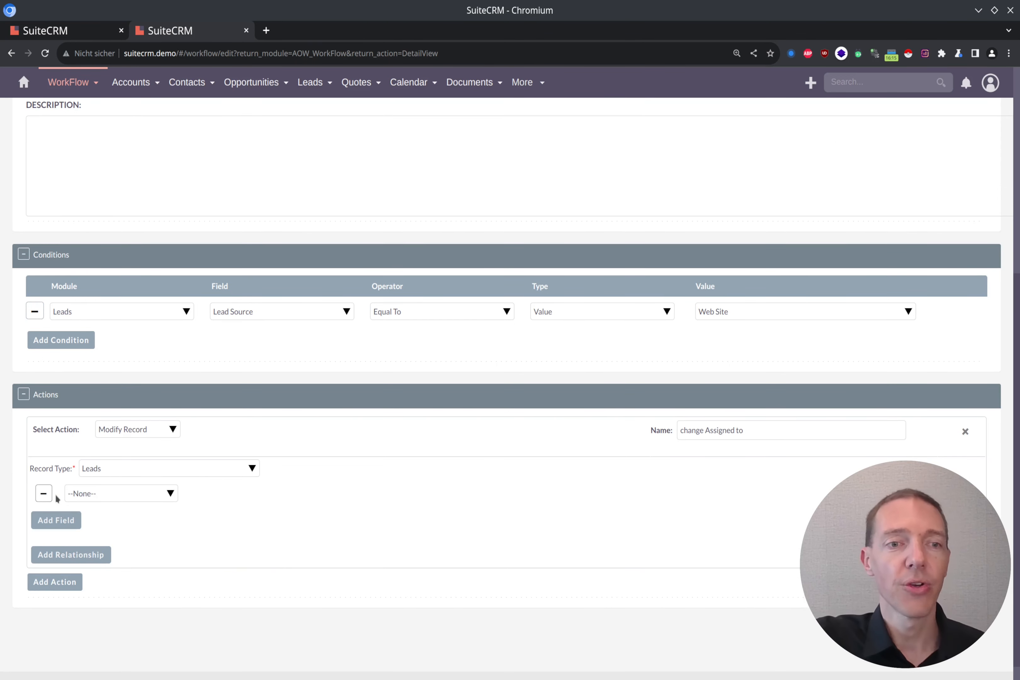
click(88, 494)
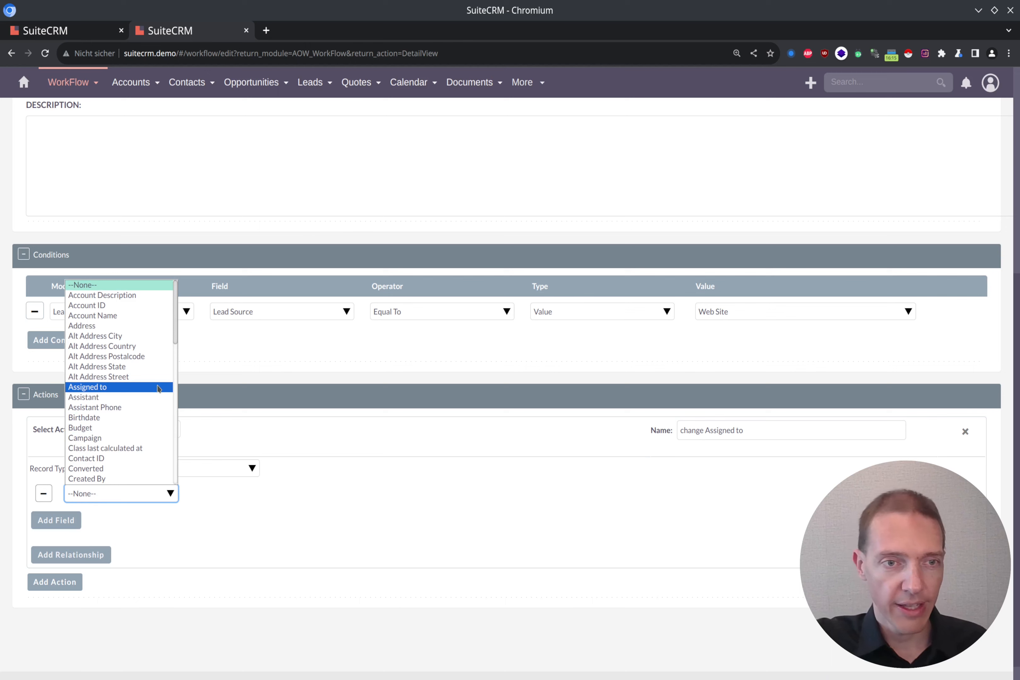
click(88, 390)
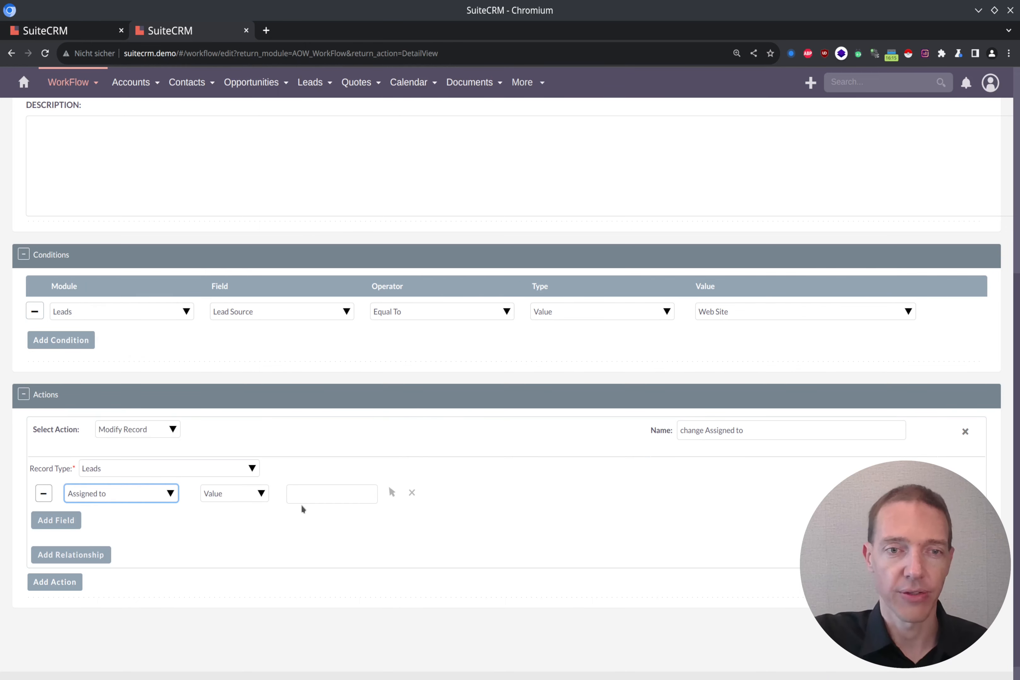
- Look through the users selectable as the fixed Assigned to value, and close the selection window without choosing one
click(313, 492)
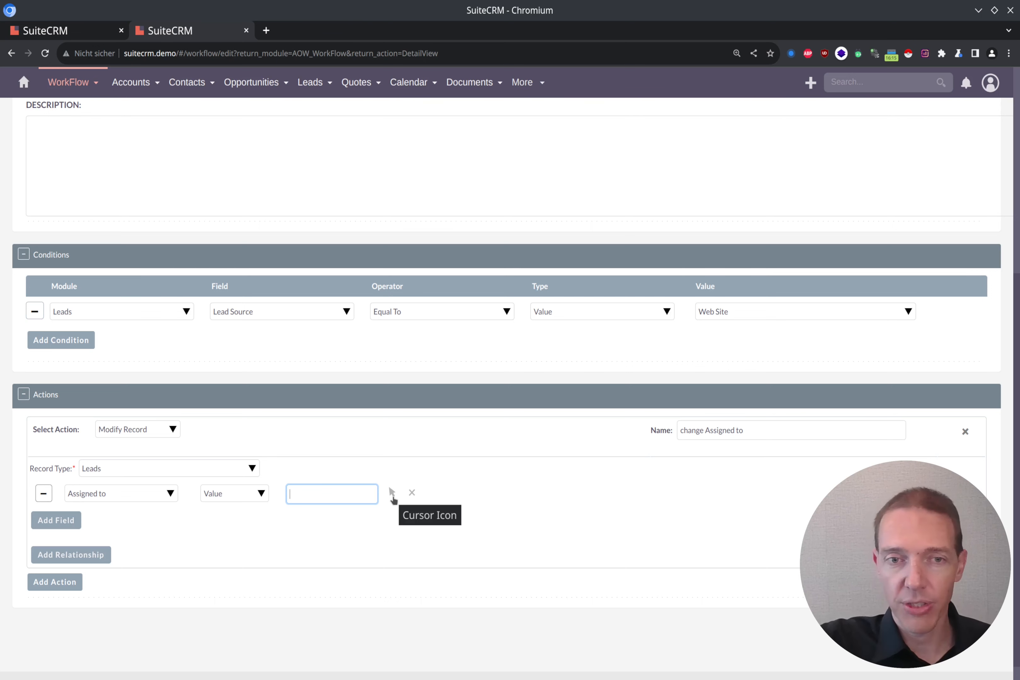
click(392, 494)
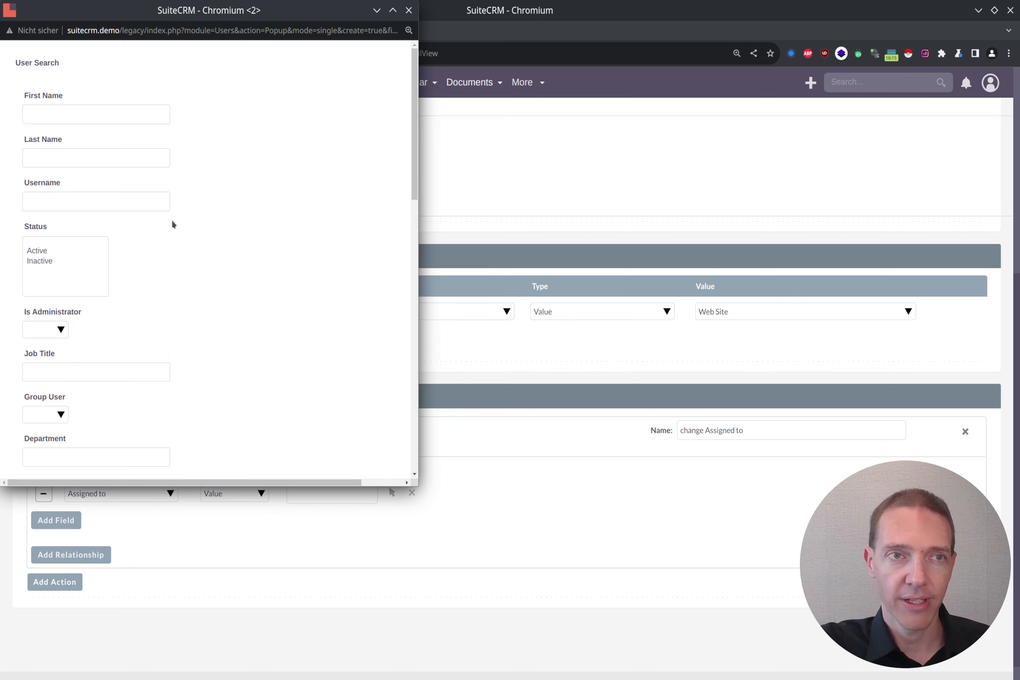
scroll(173, 224, down, 15)
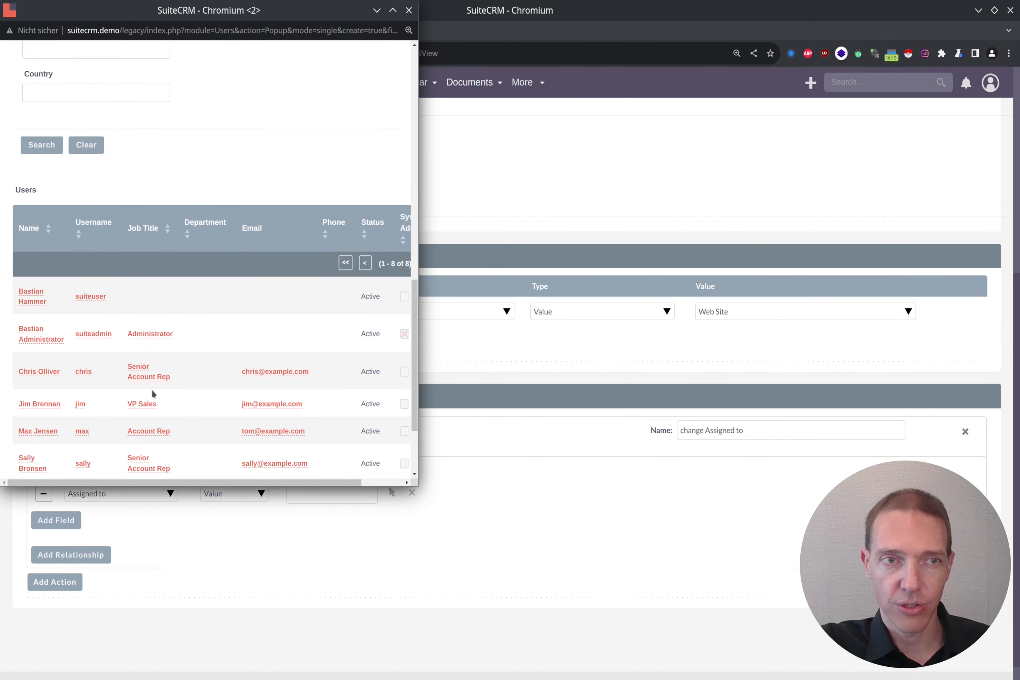
scroll(185, 362, down, 3)
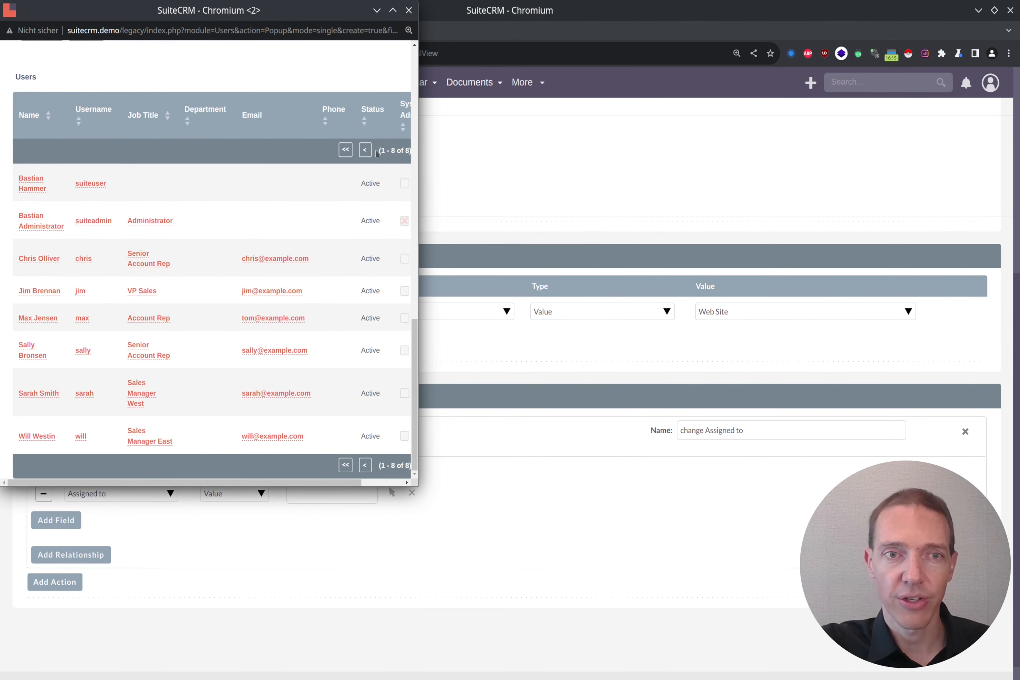
click(409, 10)
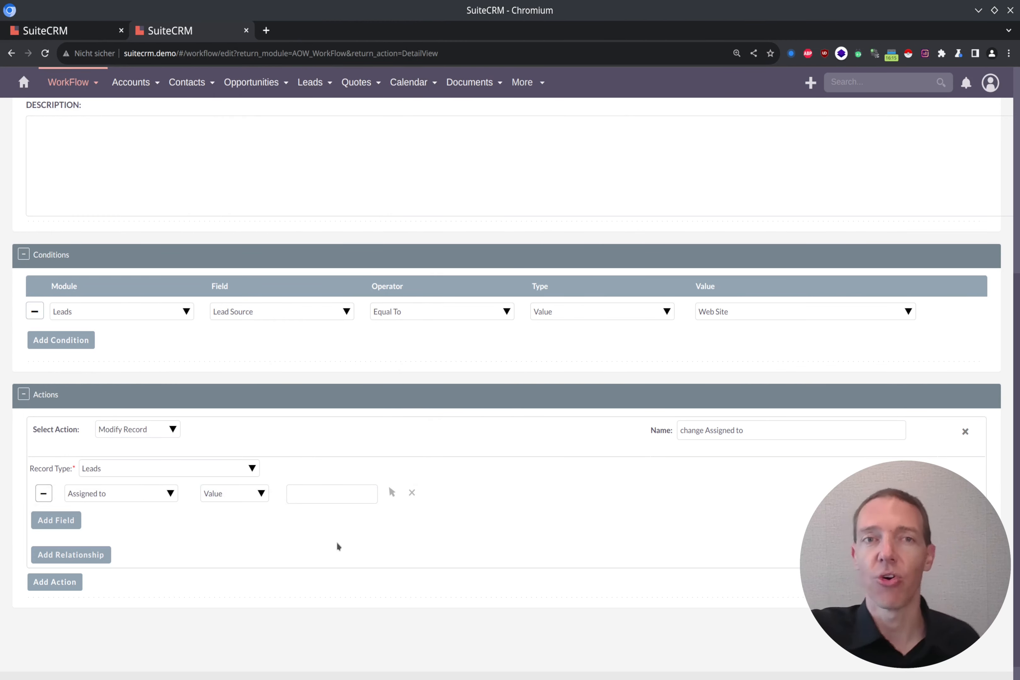
- Switch the Assigned to assignment type to Field and look through the selectable source fields without choosing one
click(261, 494)
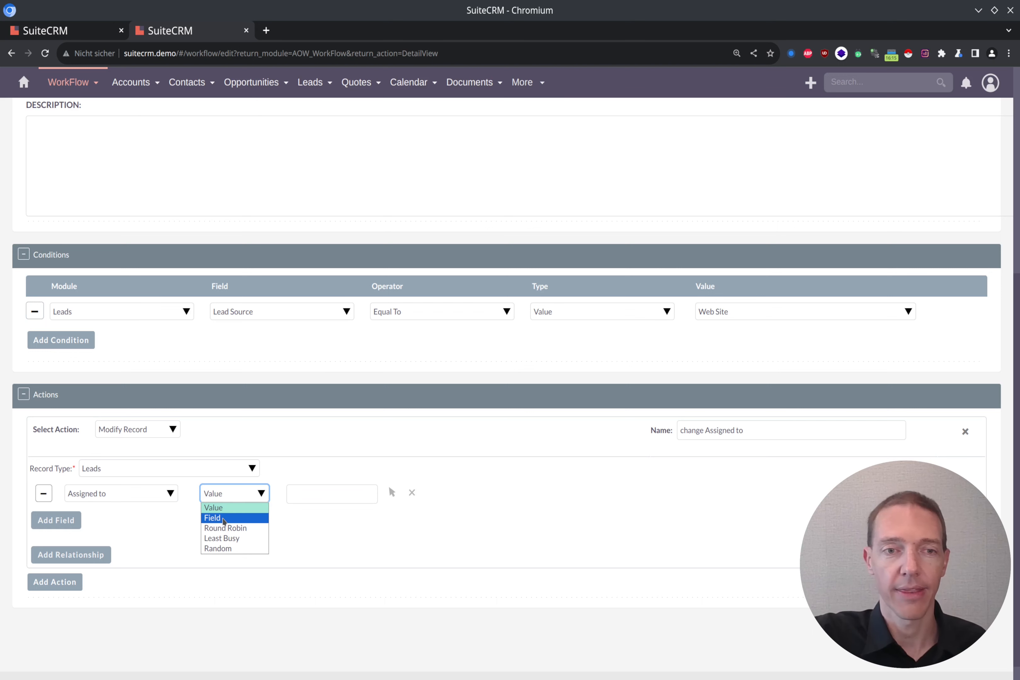
click(224, 520)
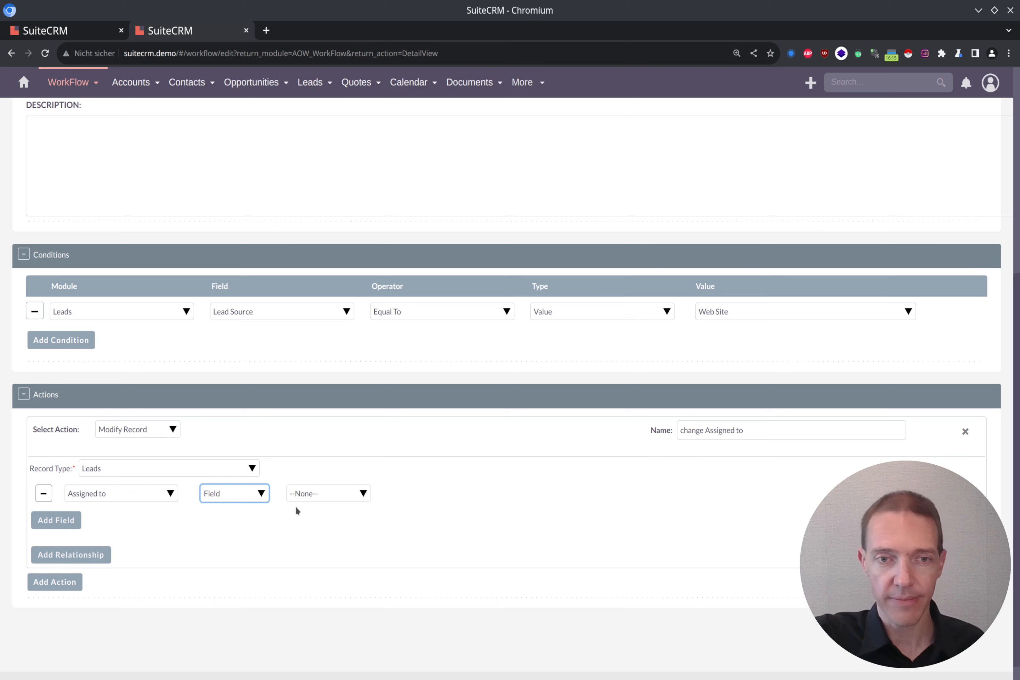
click(348, 497)
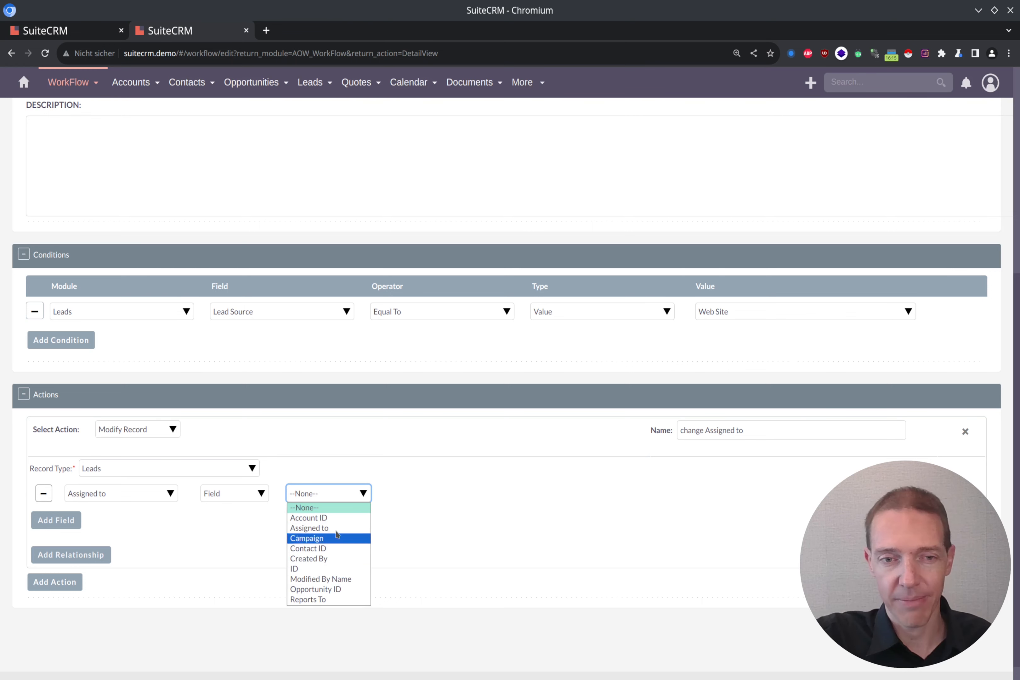
click(469, 524)
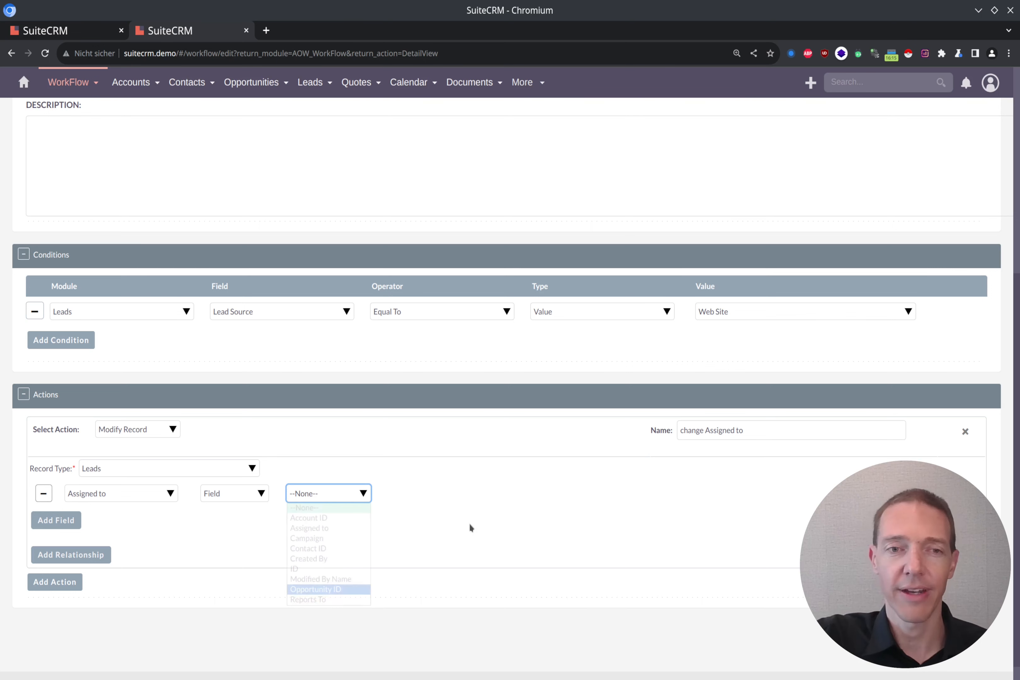
- Set the Assigned to assignment type to Random among ALL Users and save the workflow
click(244, 501)
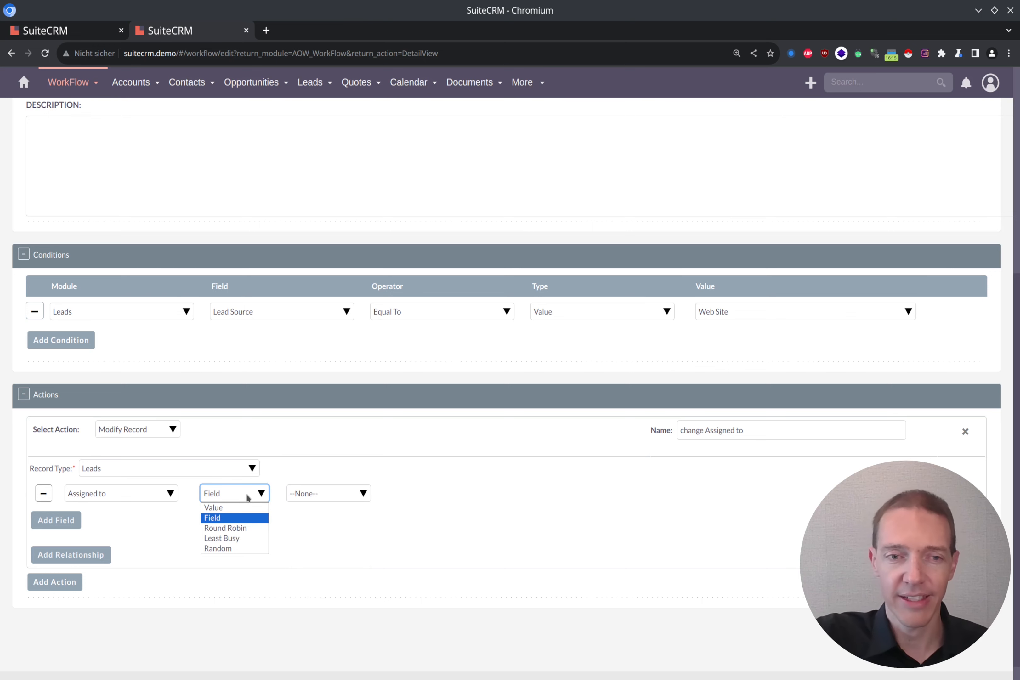
click(233, 550)
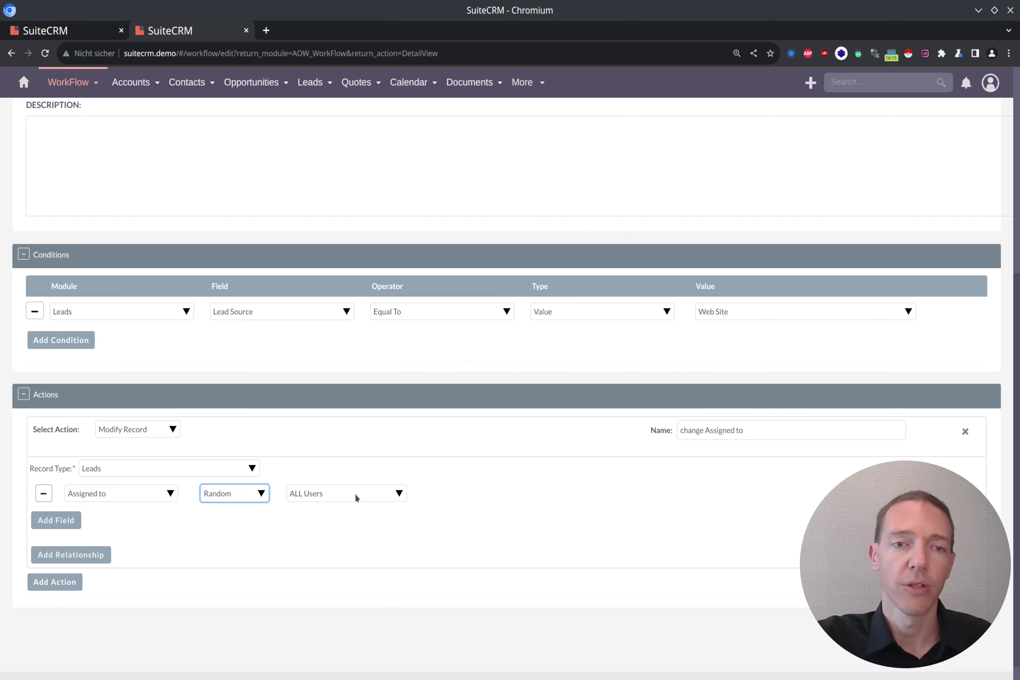
click(355, 495)
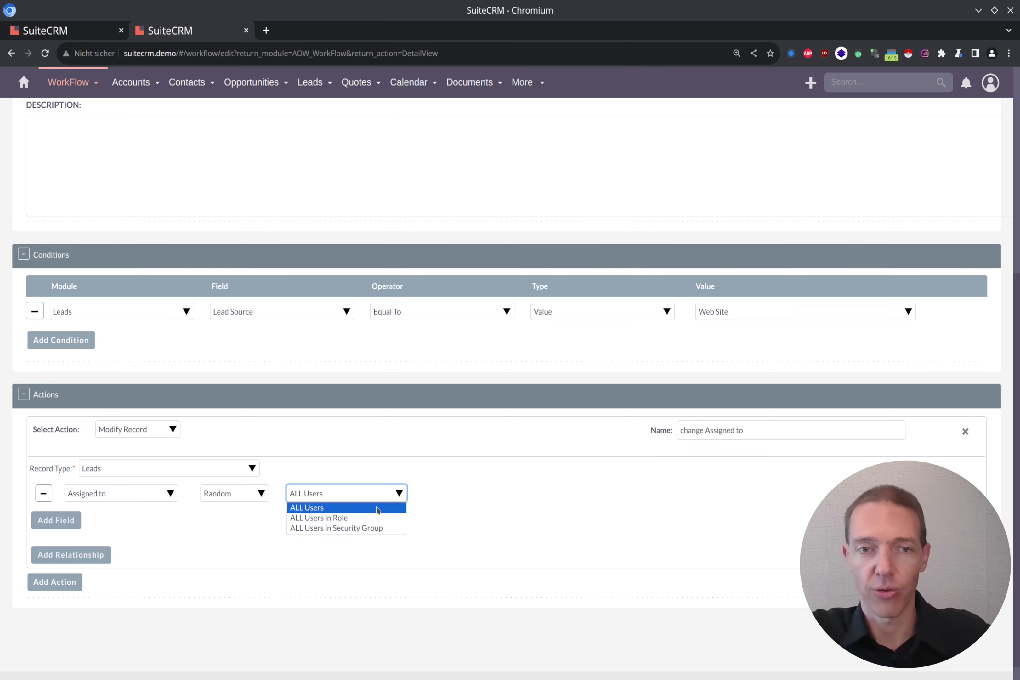
click(429, 520)
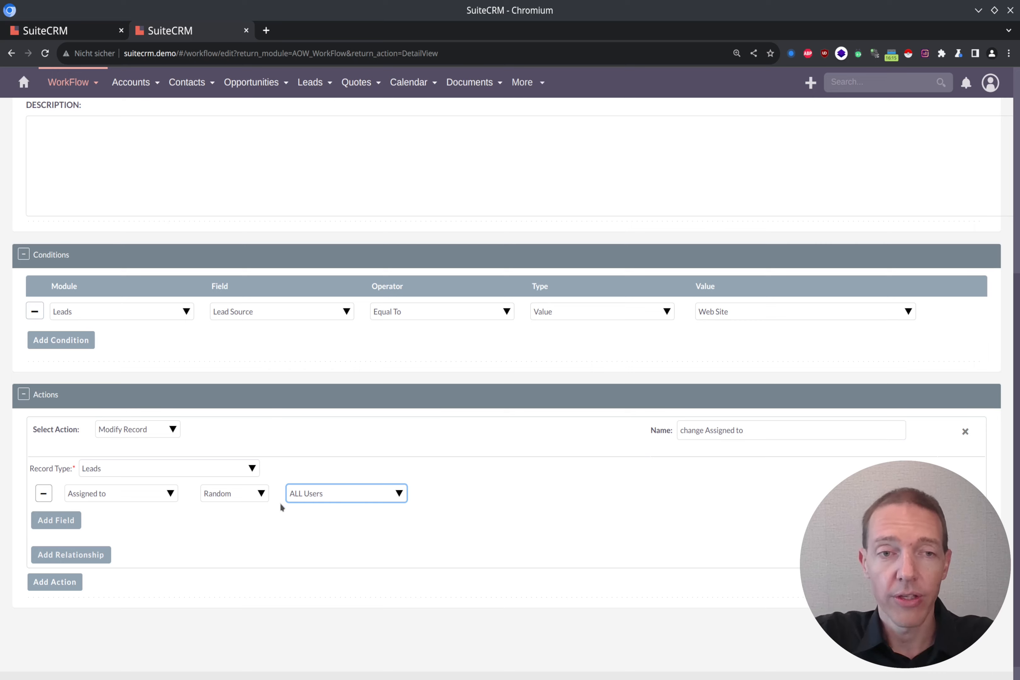
scroll(263, 537, up, 5)
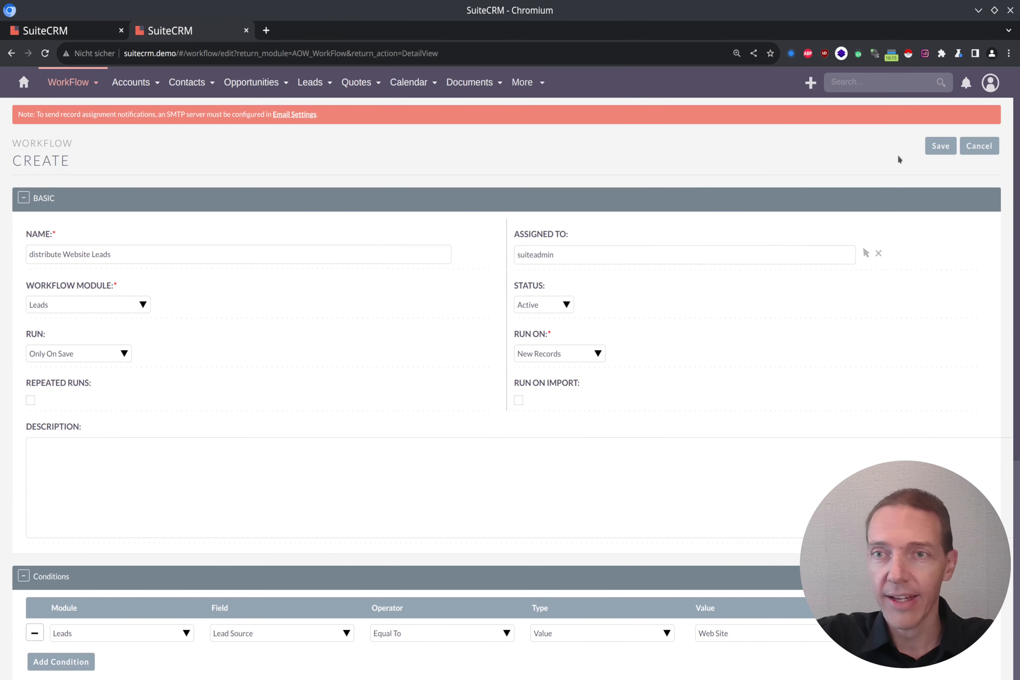
click(938, 151)
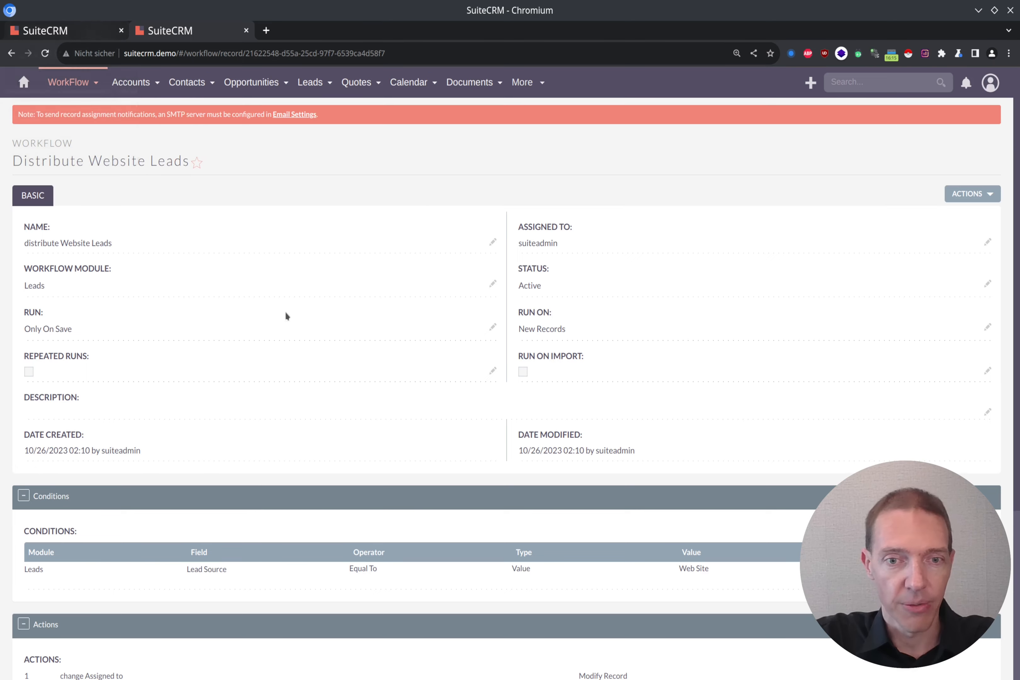
scroll(284, 317, down, 5)
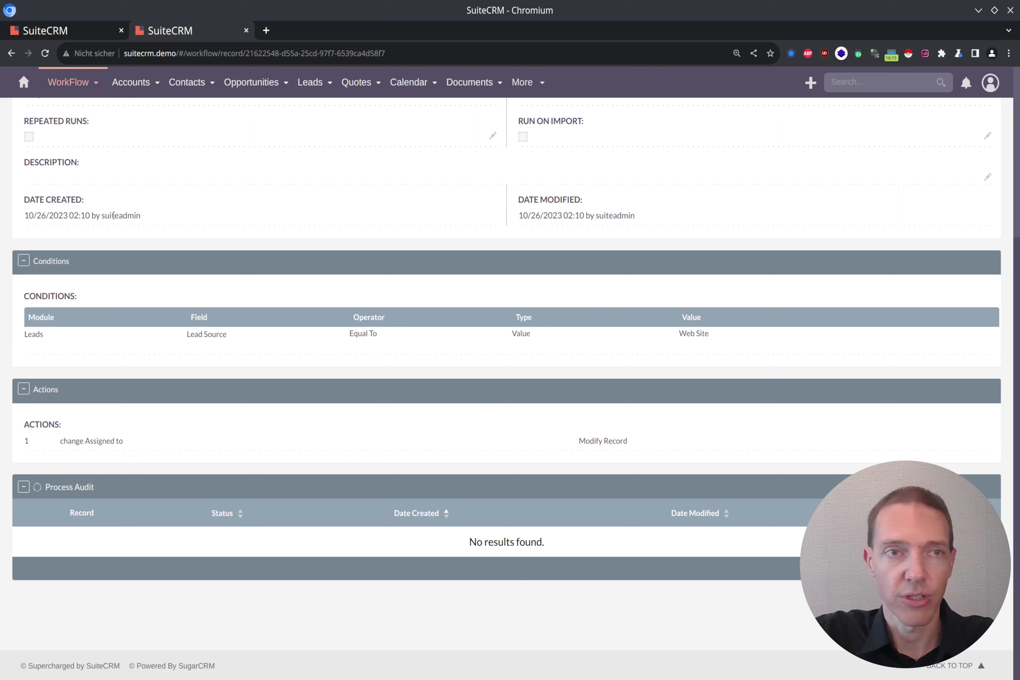
- Start a new lead in the other SuiteCRM browser tab and enter Last01 as its last name
click(104, 31)
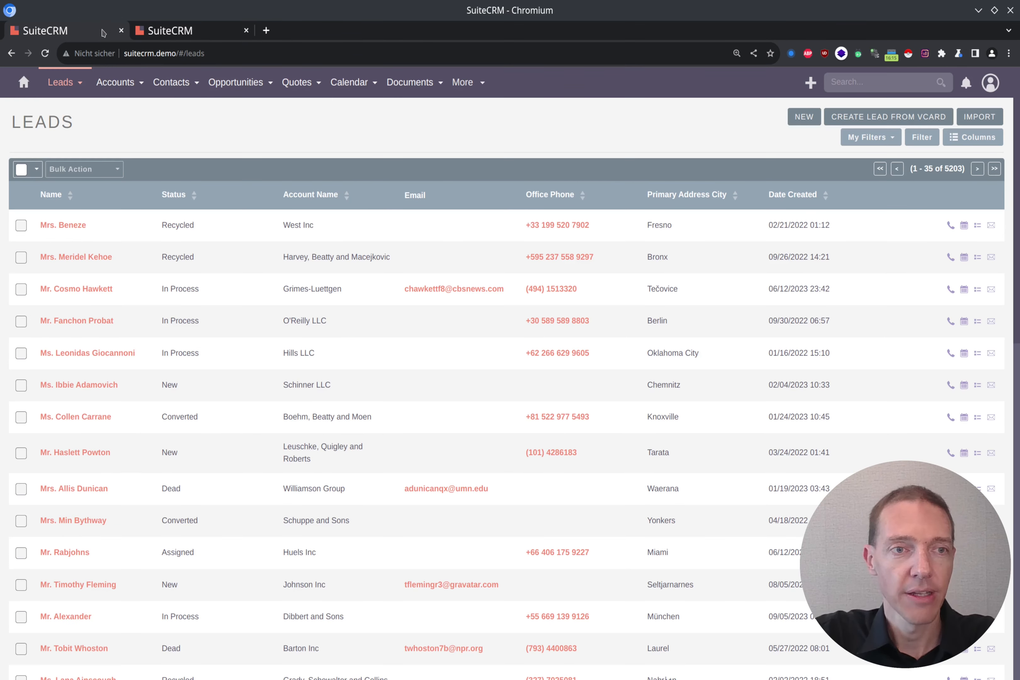
click(804, 116)
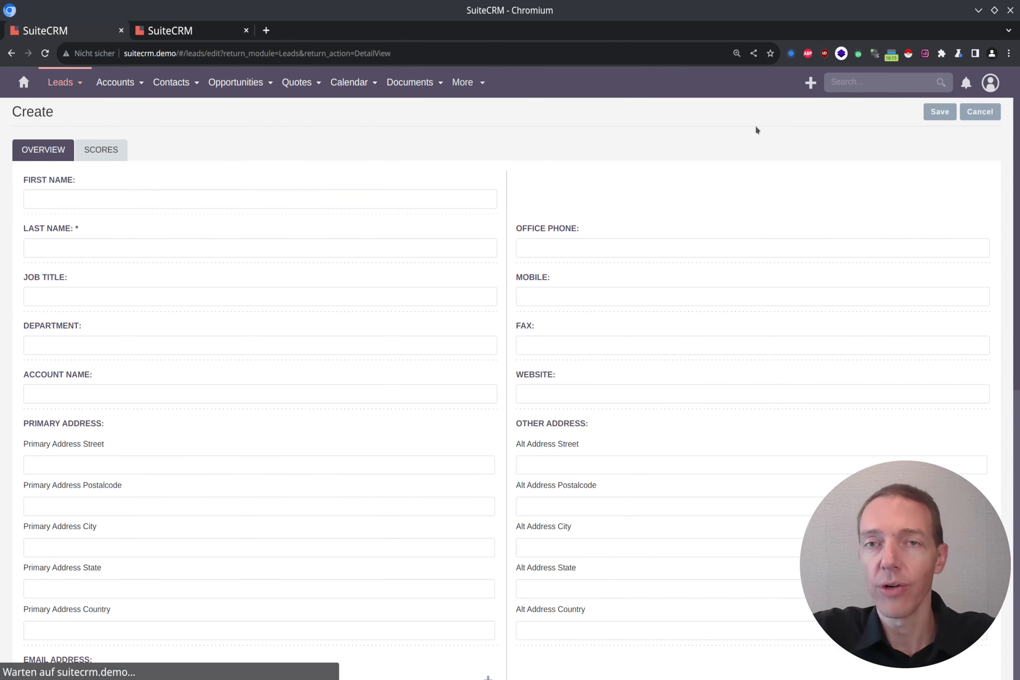
click(80, 202)
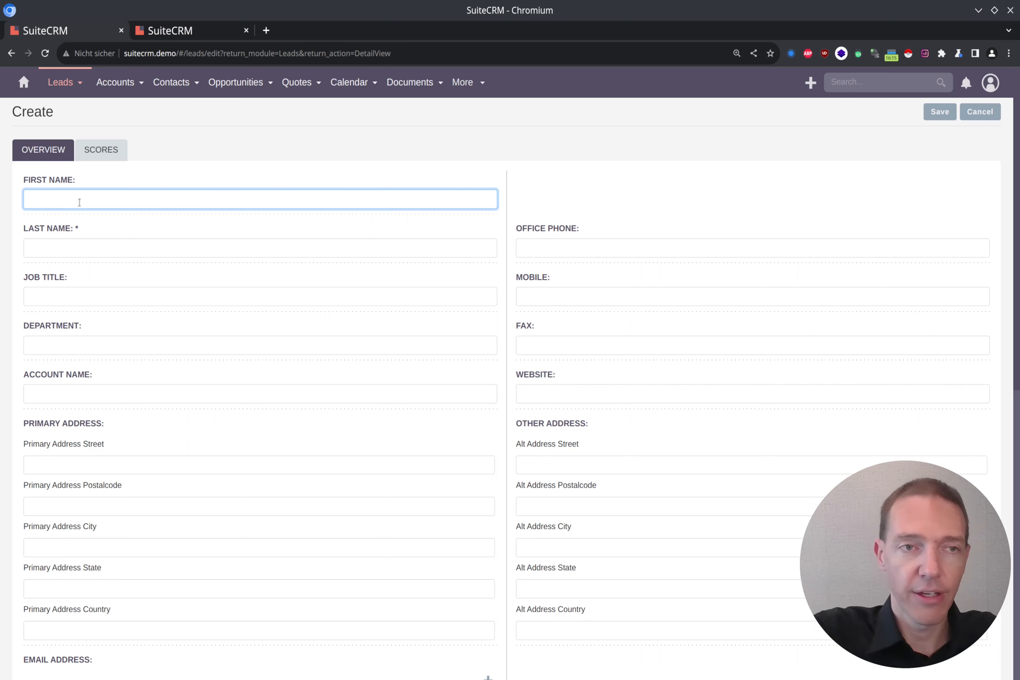
key(Tab)
text(Last01)
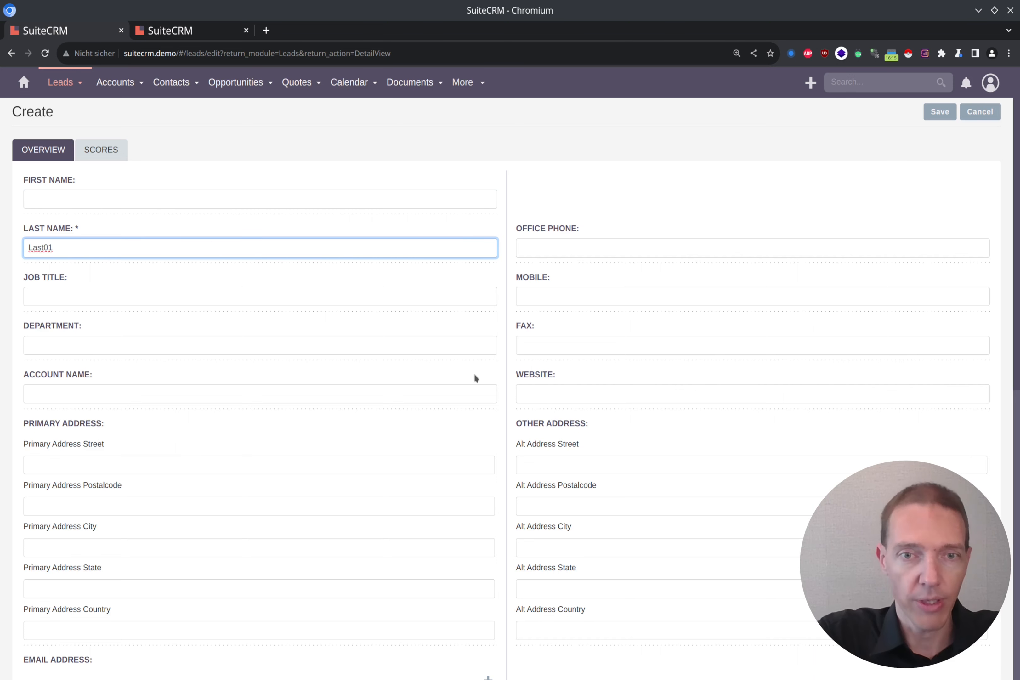
- Save lead Last01 with Web Site as its Lead Source and check its assigned user
scroll(474, 380, down, 10)
click(543, 413)
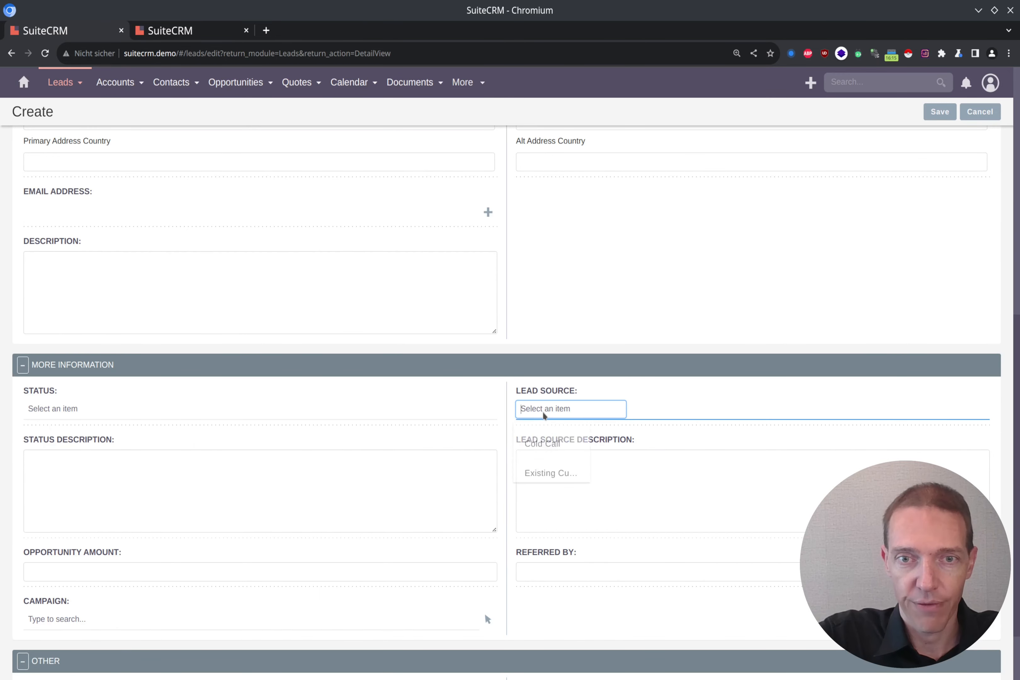
text(we)
click(545, 444)
click(939, 114)
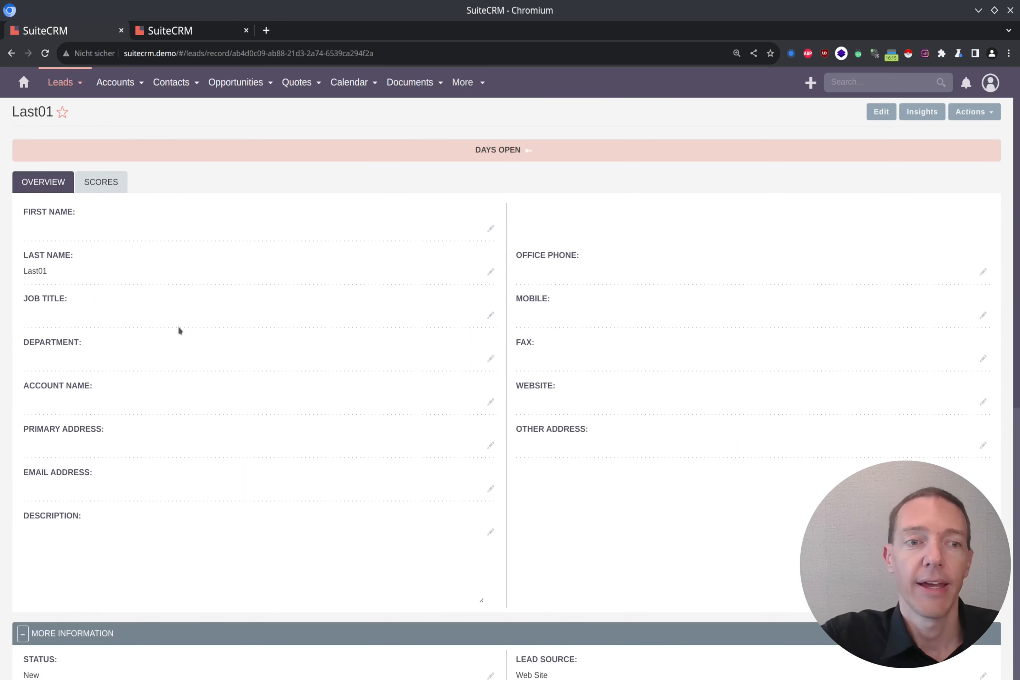
scroll(143, 472, down, 8)
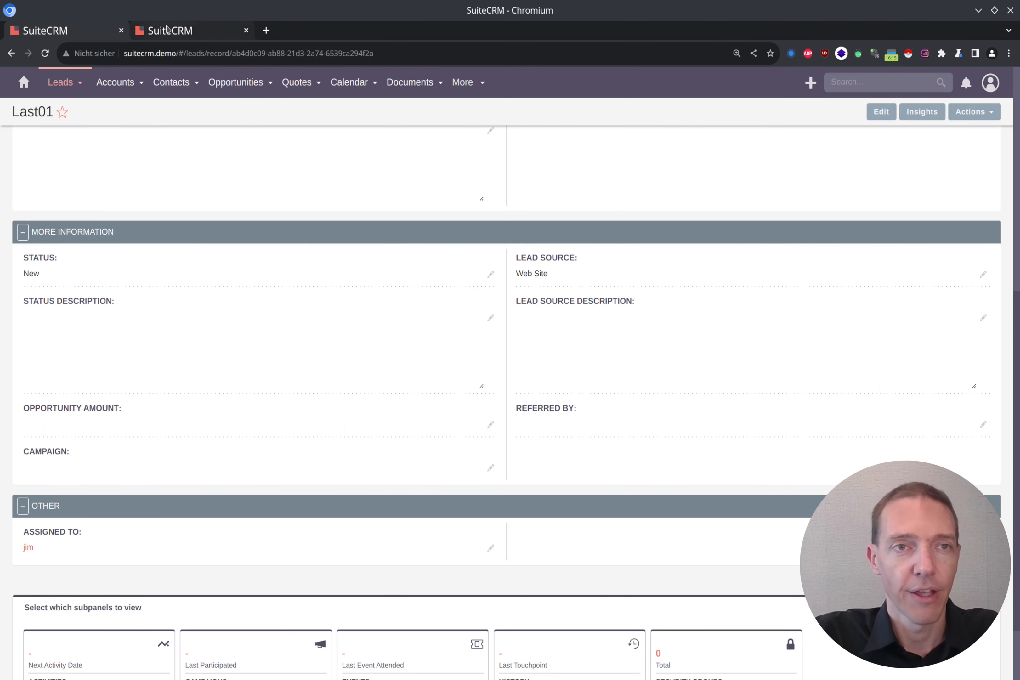
- Start a second new lead and enter Last02 as its last name
click(60, 82)
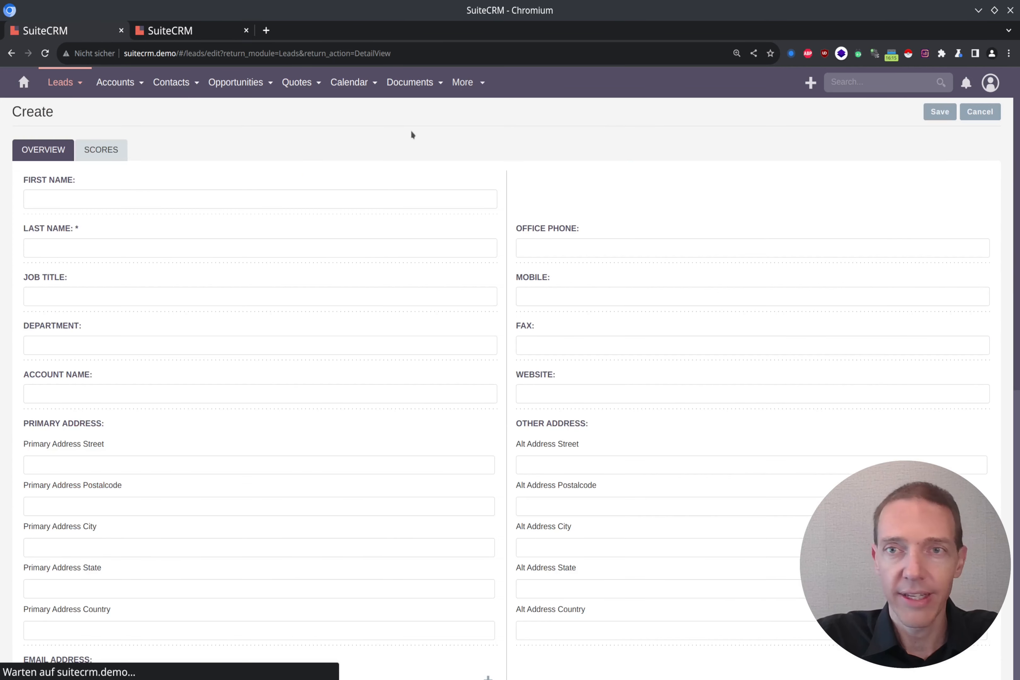
click(80, 253)
text(Last)
text(2)
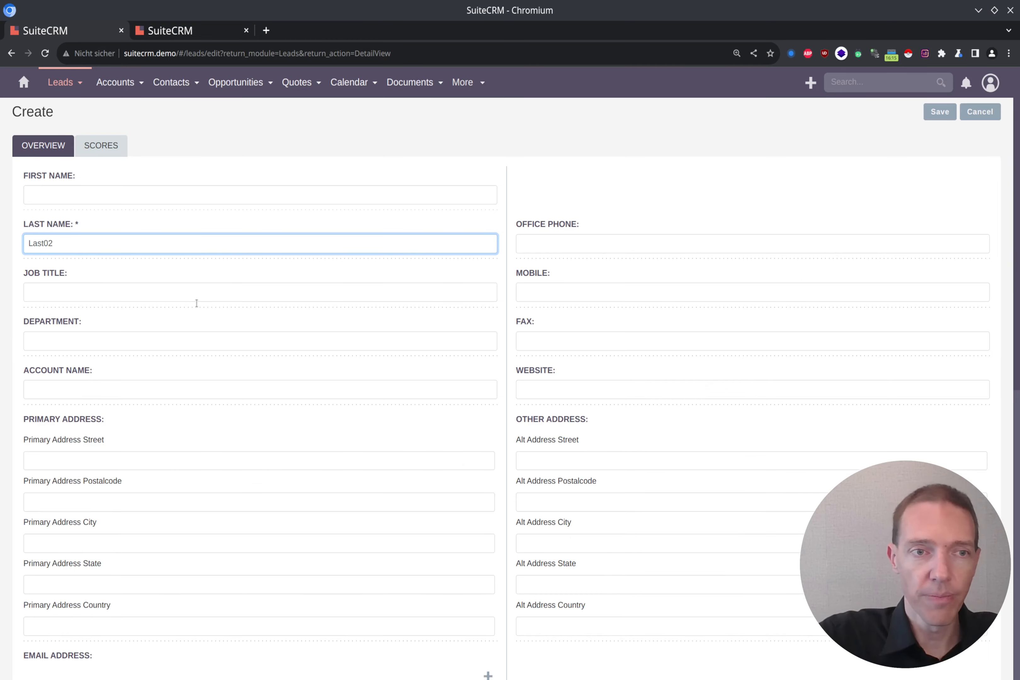
- Save lead Last02 with Web Site as its Lead Source and check its assigned user
scroll(416, 314, down, 7)
click(538, 414)
text(web)
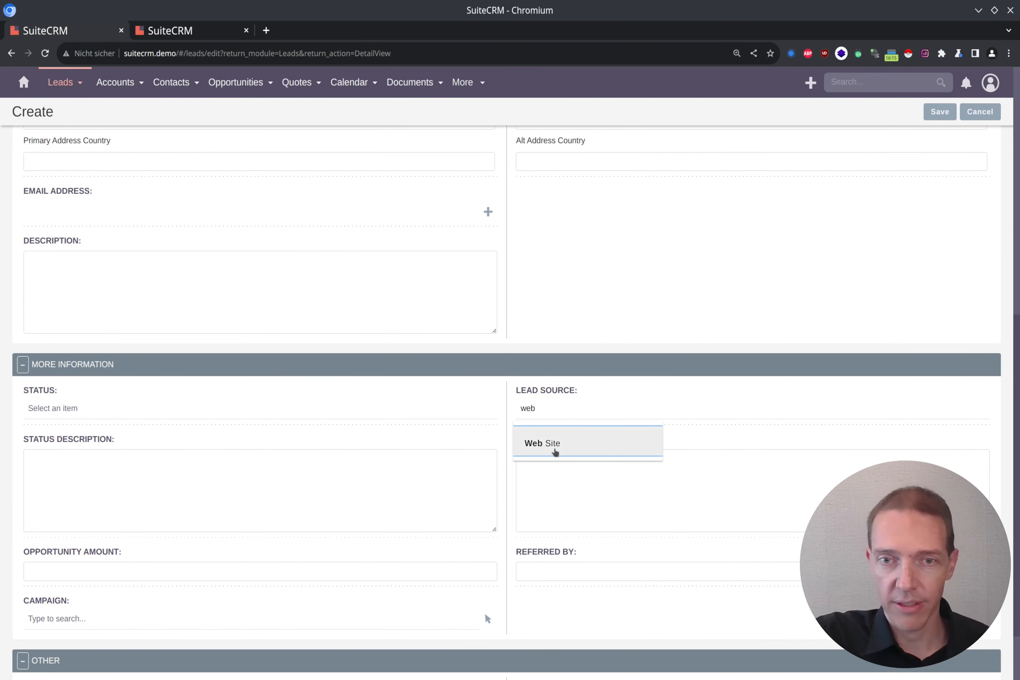
click(553, 449)
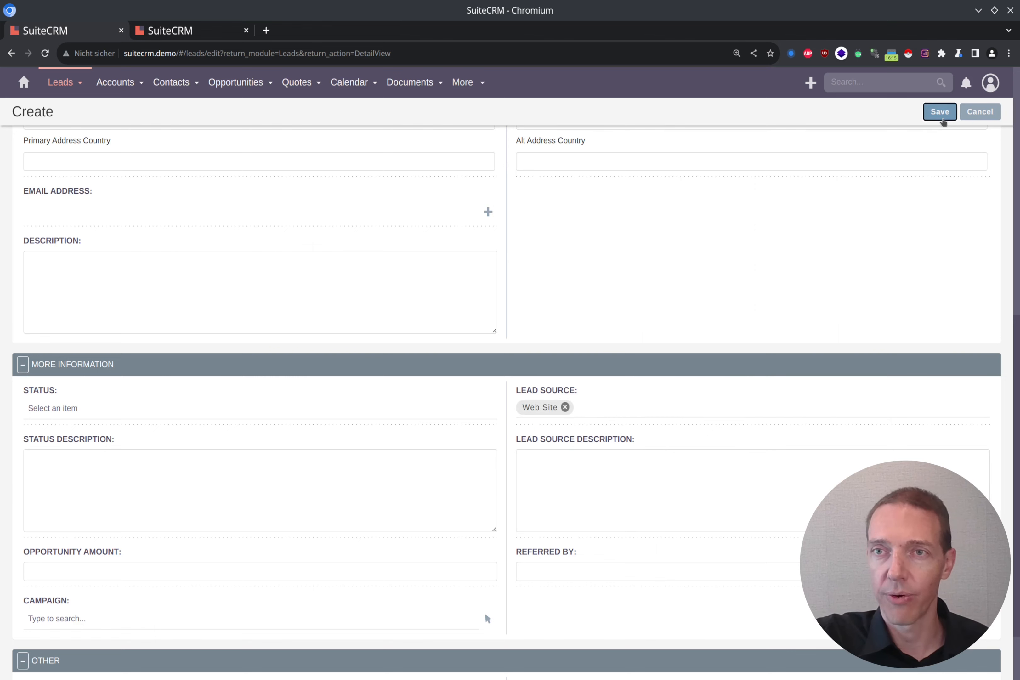
click(942, 115)
scroll(178, 400, down, 5)
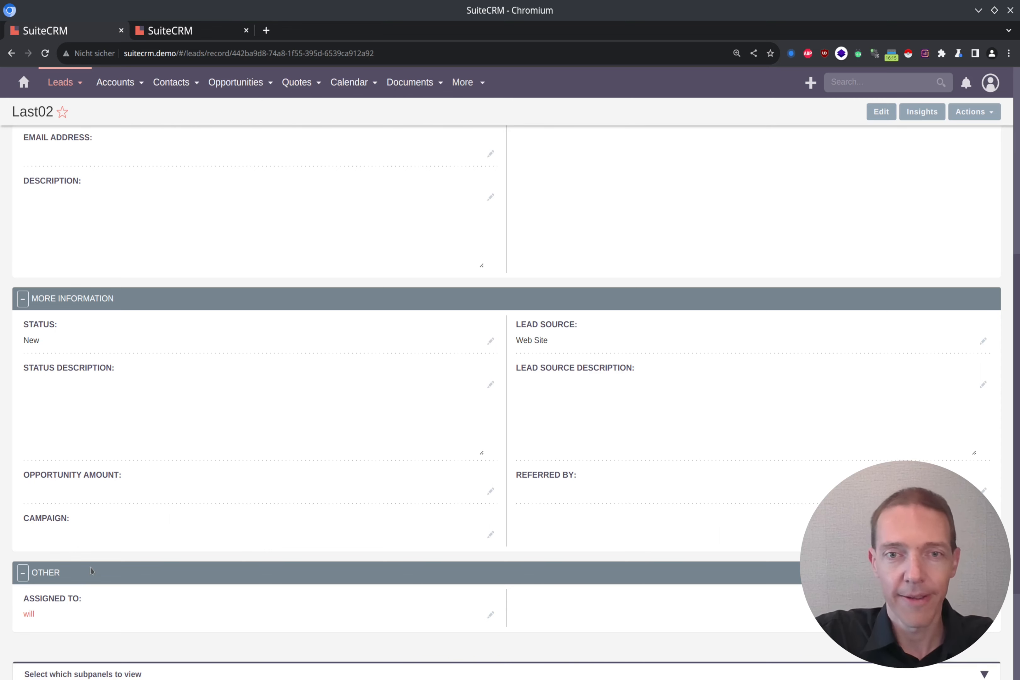
- Edit the Distribute Website Leads workflow so Assigned to uses Least Busy among ALL Users, and save it
key(ctrl+Tab)
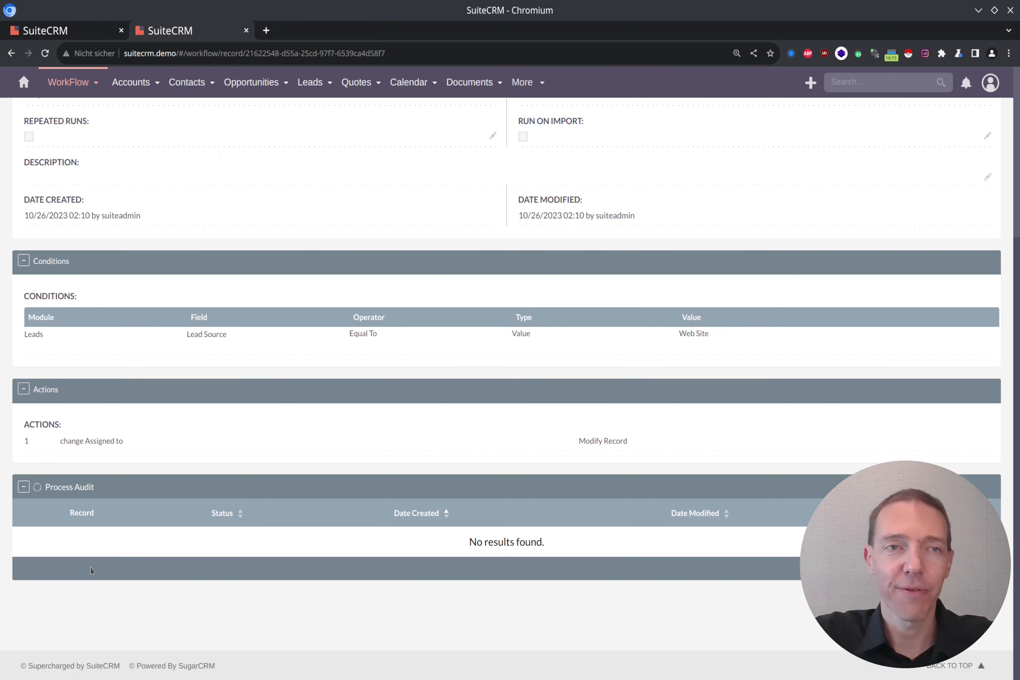
scroll(424, 550, up, 5)
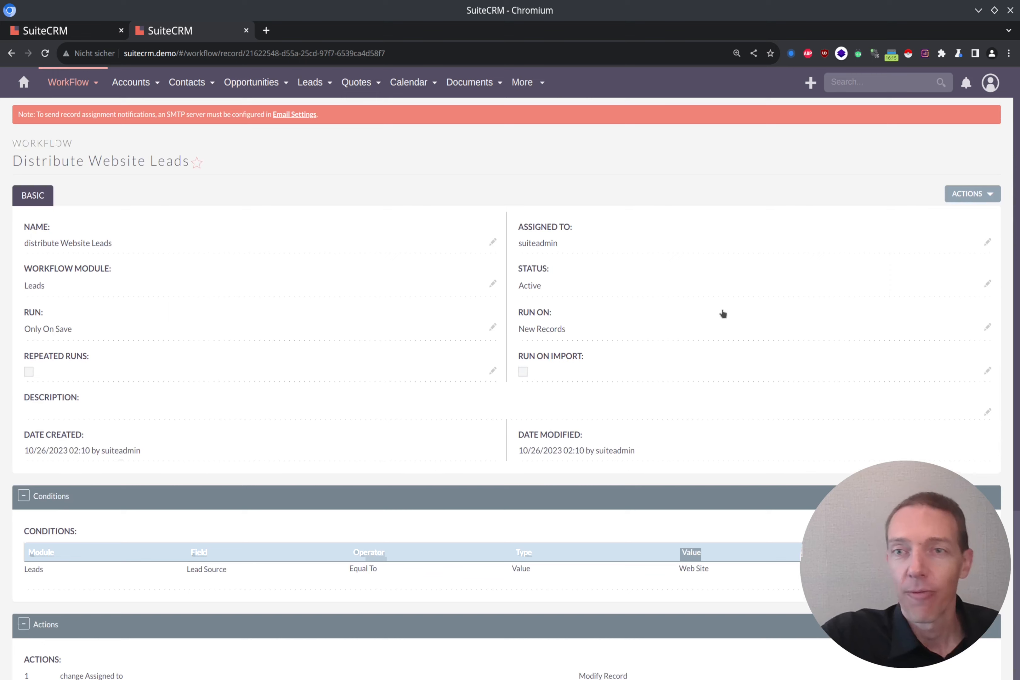
click(959, 200)
click(948, 217)
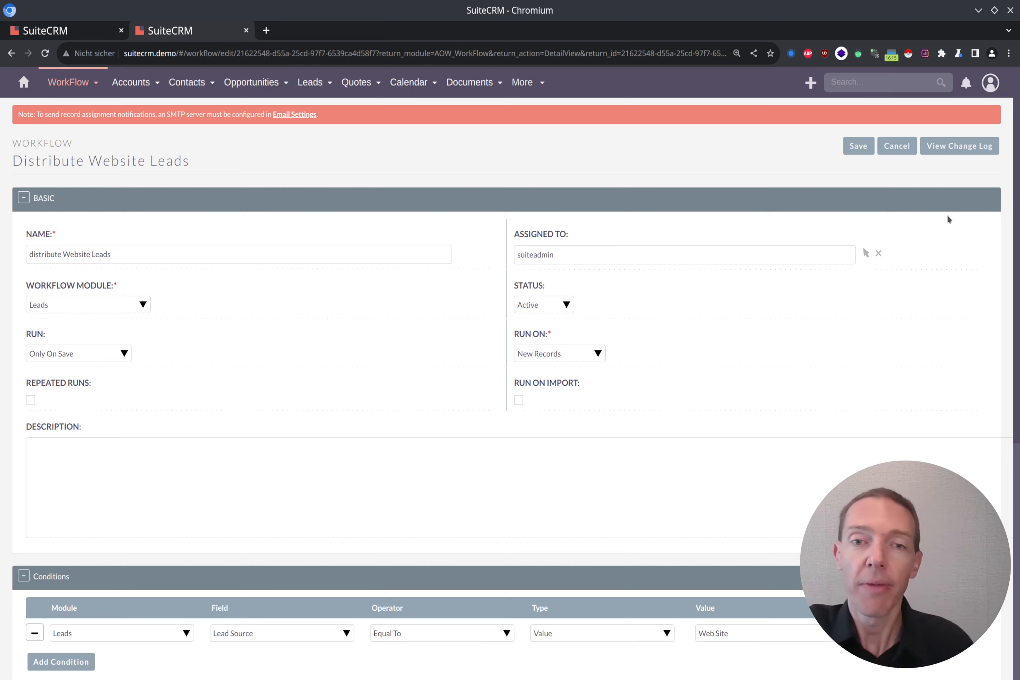
scroll(947, 237, down, 8)
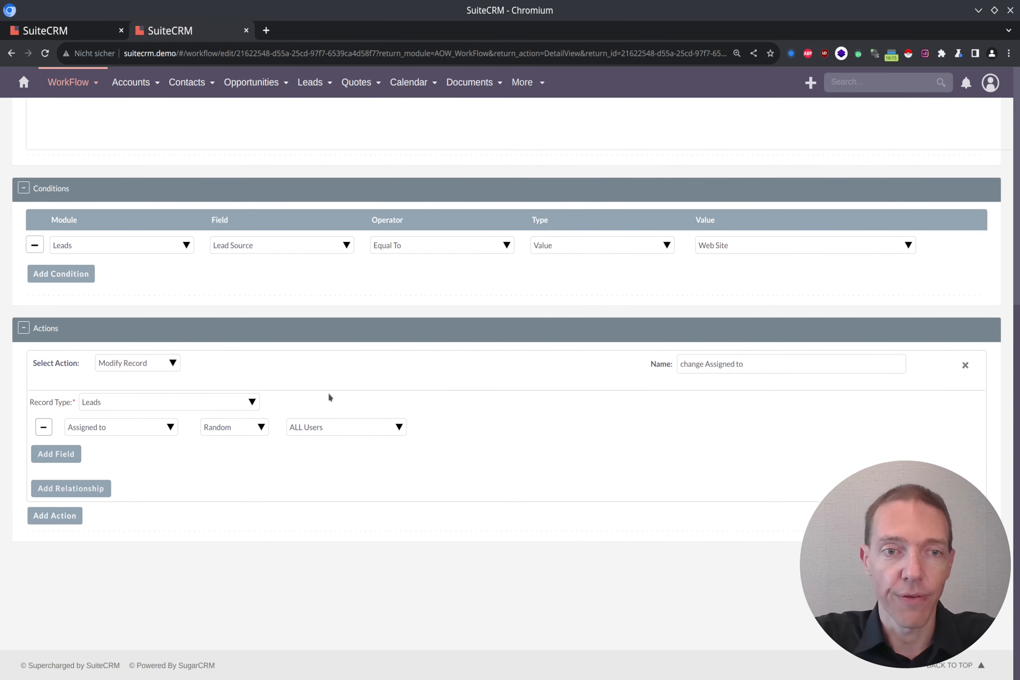
click(261, 428)
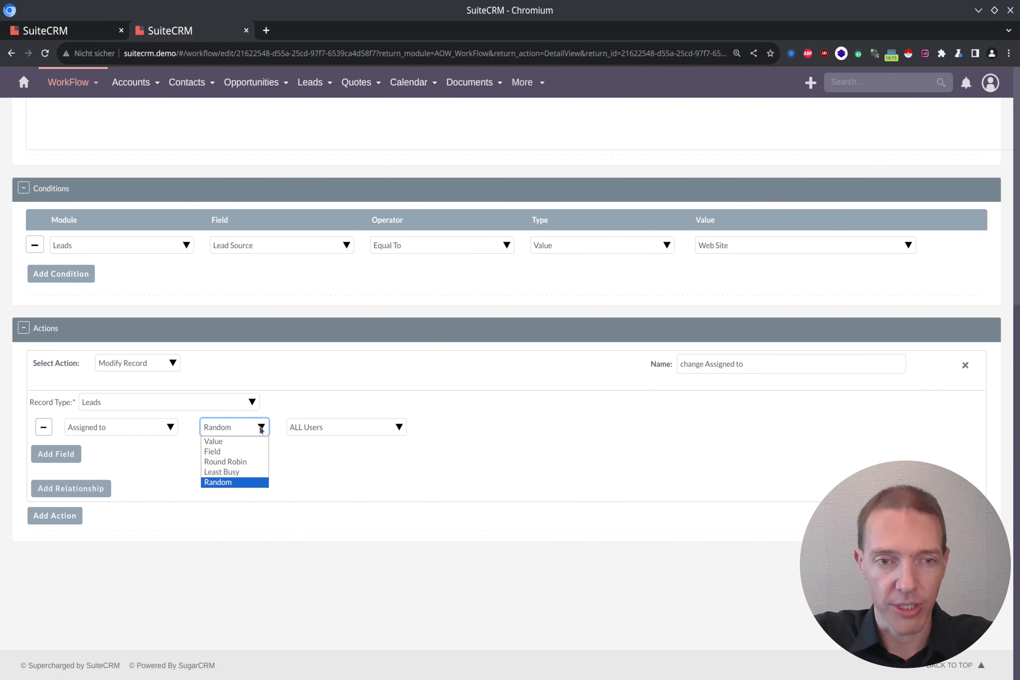
click(242, 472)
click(326, 420)
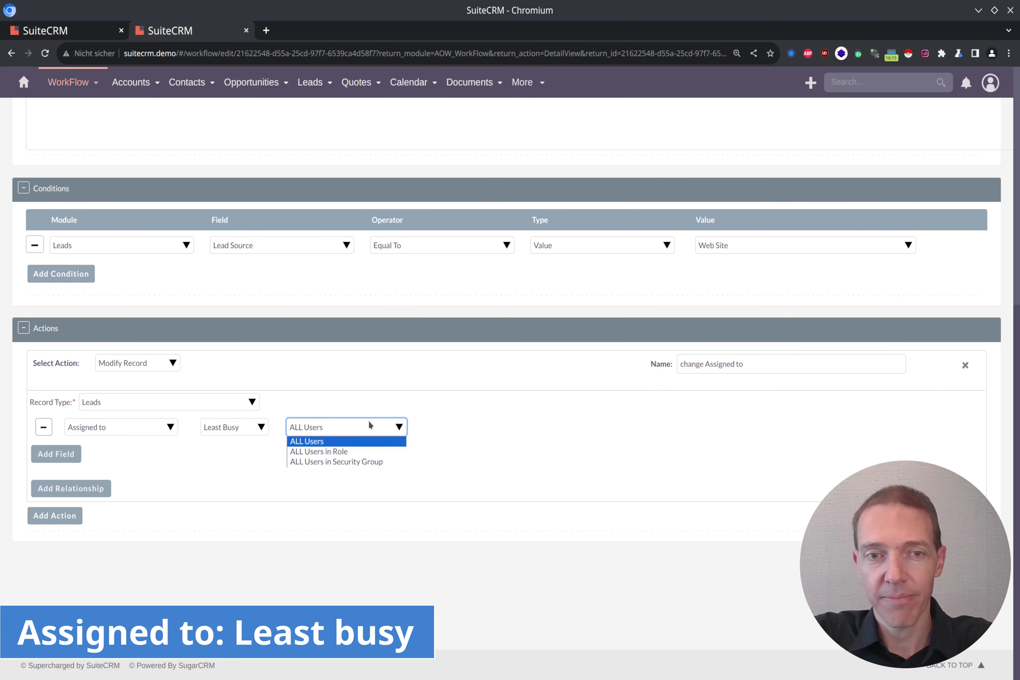
click(482, 424)
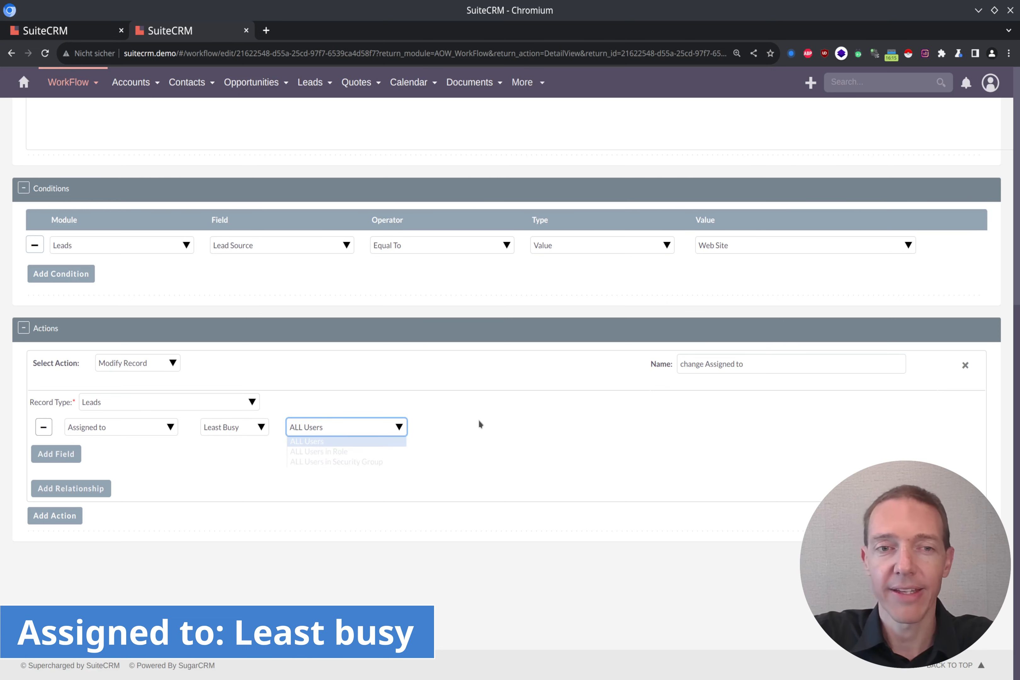
click(255, 463)
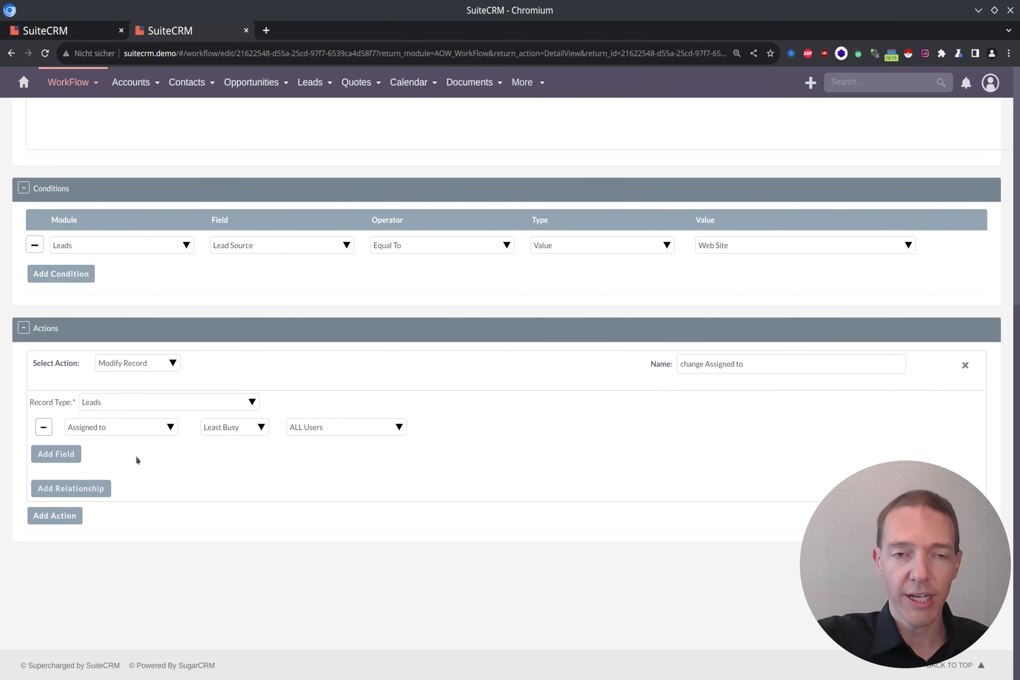
scroll(518, 478, up, 9)
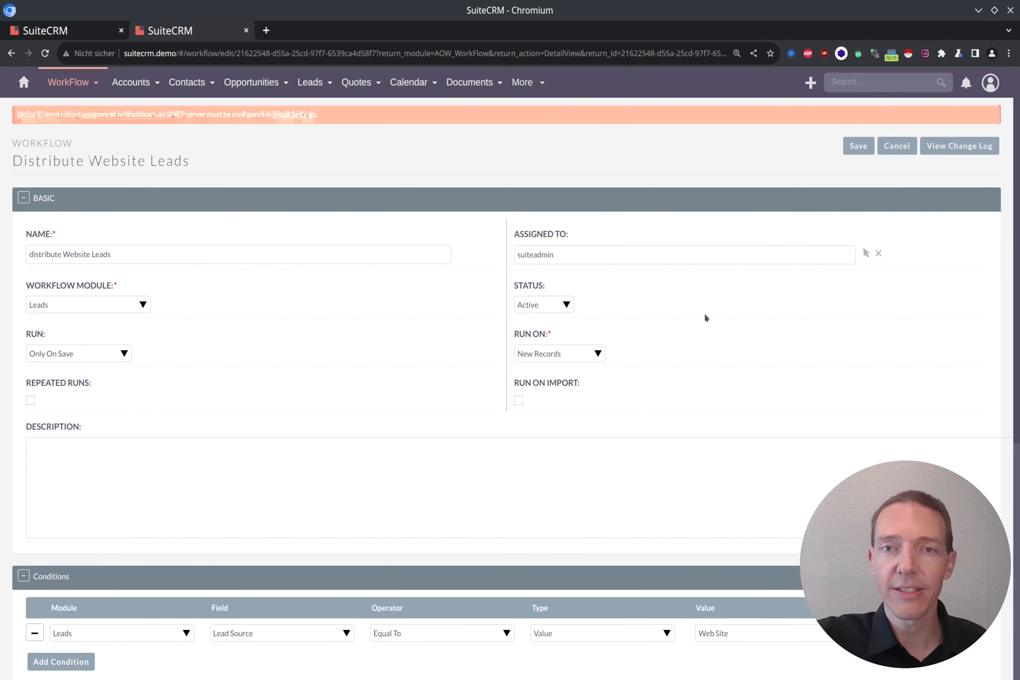
click(845, 144)
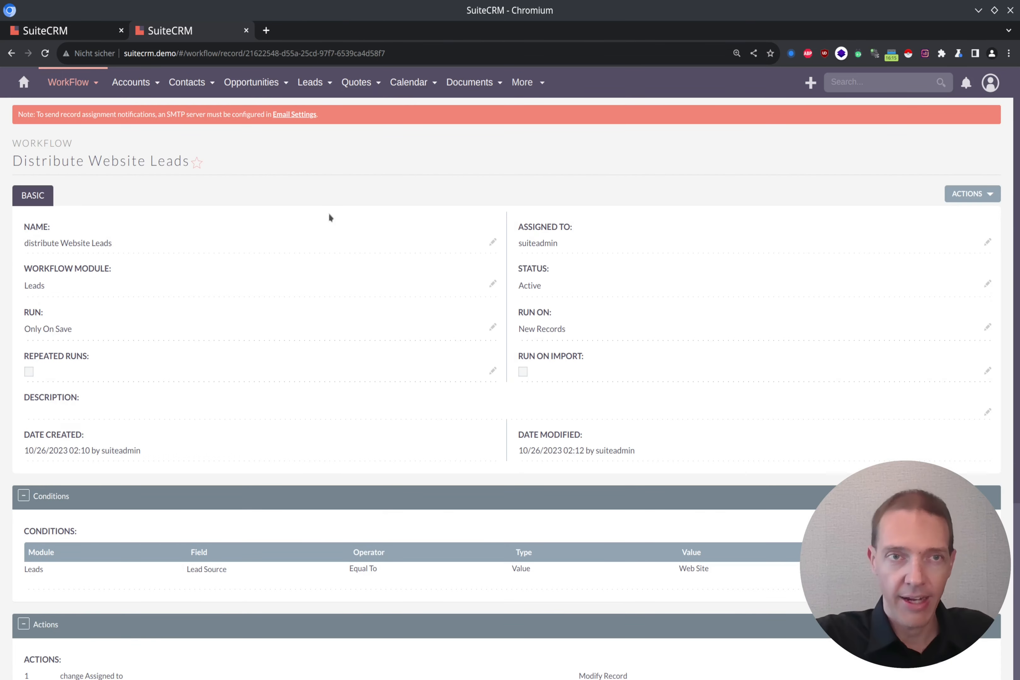
- Return to the lead record and start another new lead with Last03 as its last name
click(63, 35)
scroll(709, 210, up, 6)
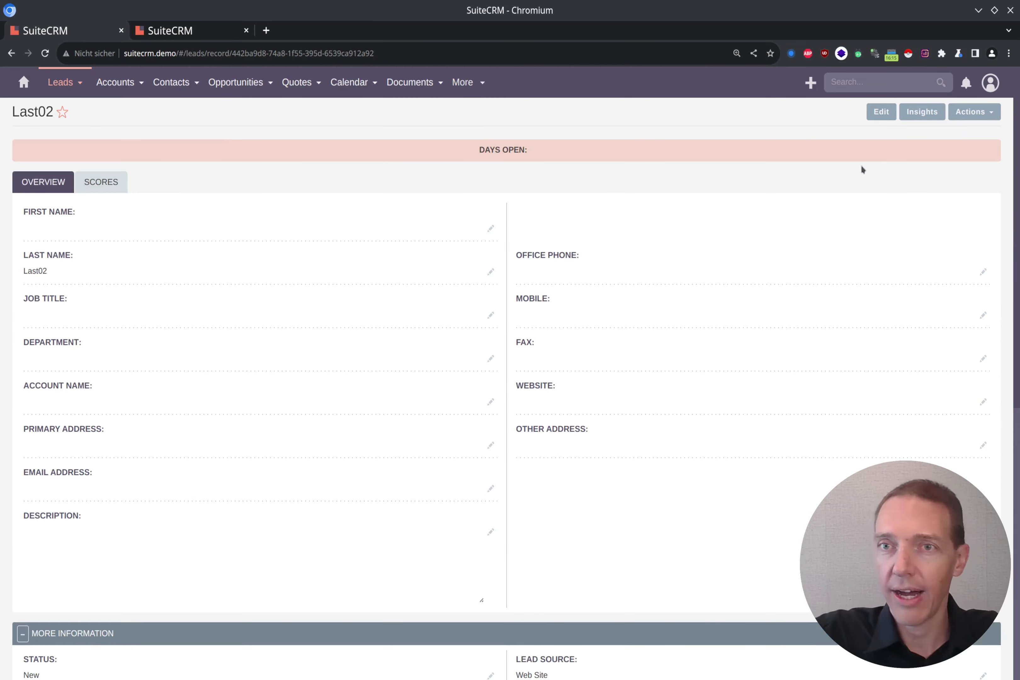
mouse_move(62, 83)
click(69, 107)
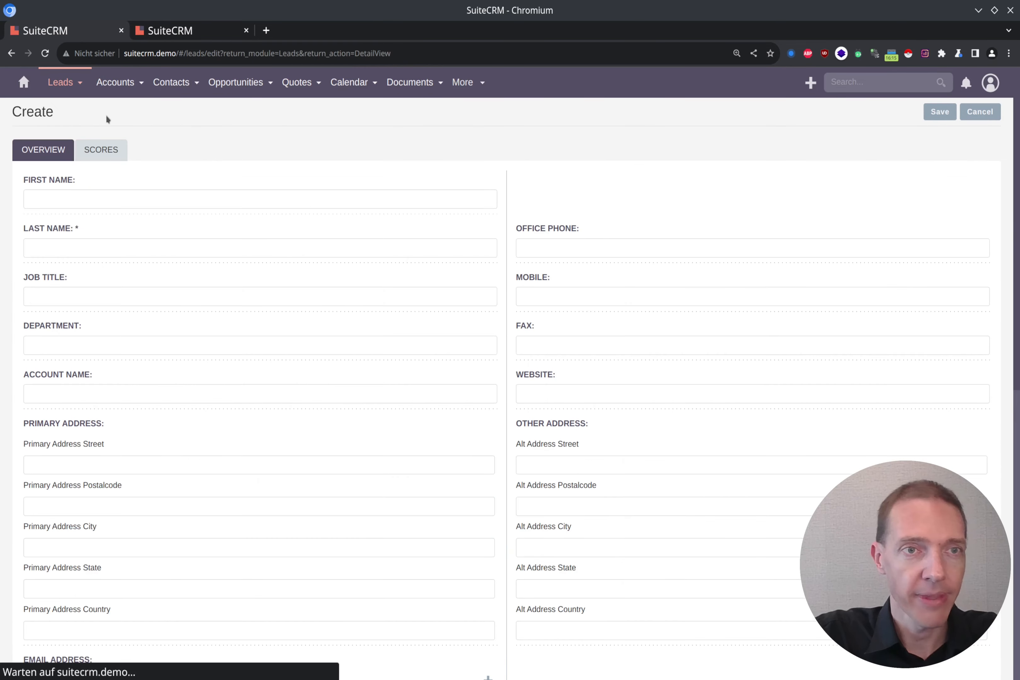
click(75, 247)
text(Last03)
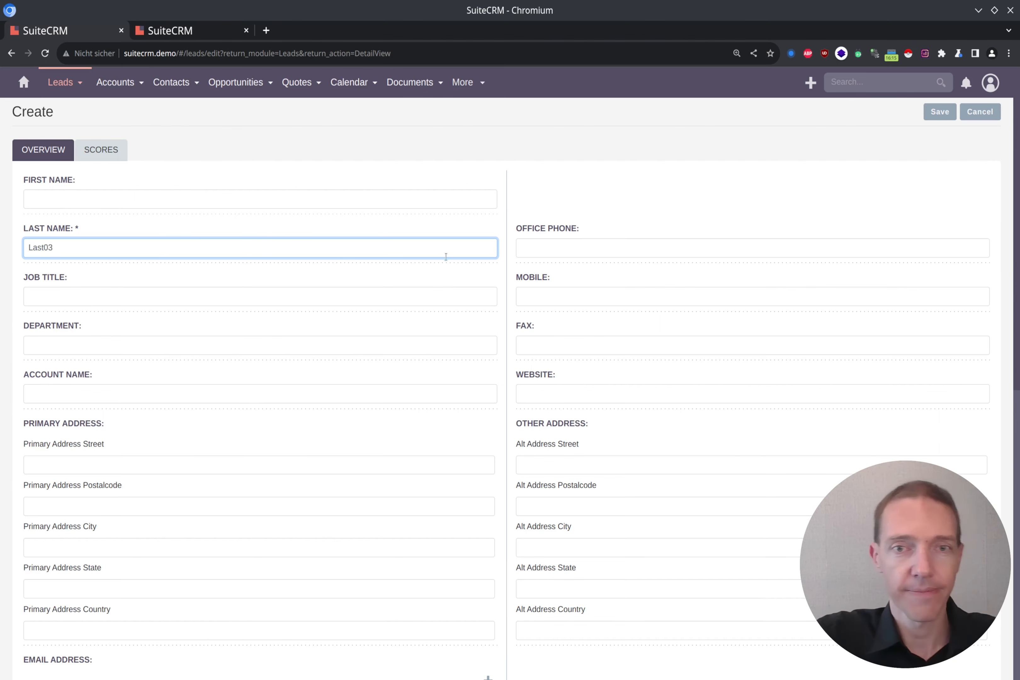
- Save lead Last03 with Web Site as its Lead Source and check its assigned user
scroll(446, 257, down, 9)
click(549, 479)
text(web)
click(571, 511)
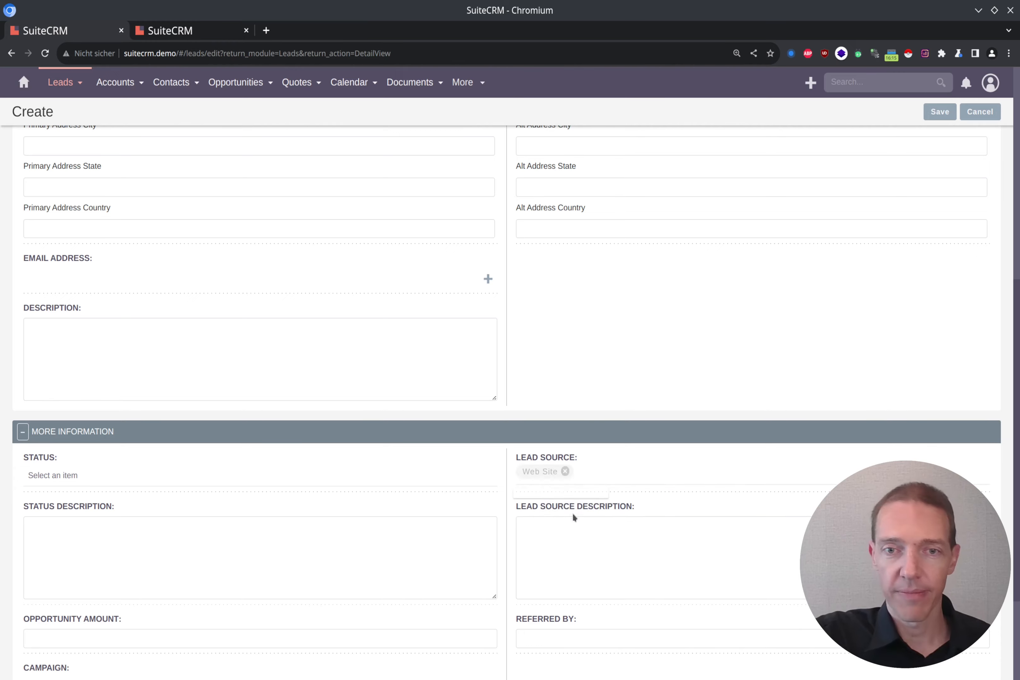
scroll(573, 512, up, 8)
click(940, 111)
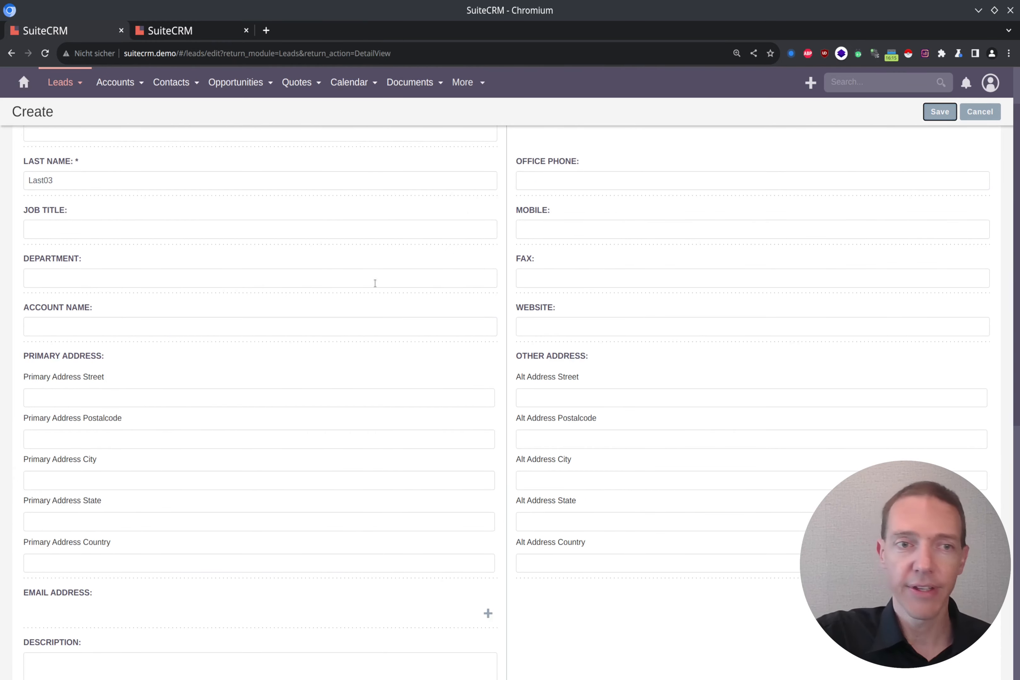
scroll(180, 411, down, 5)
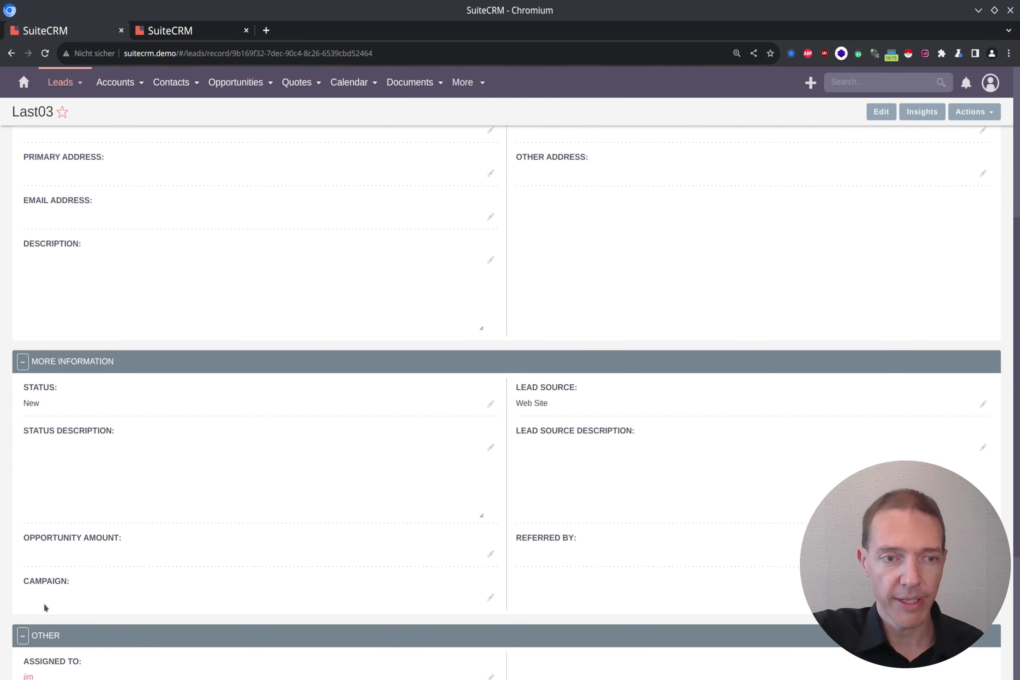
scroll(44, 603, down, 5)
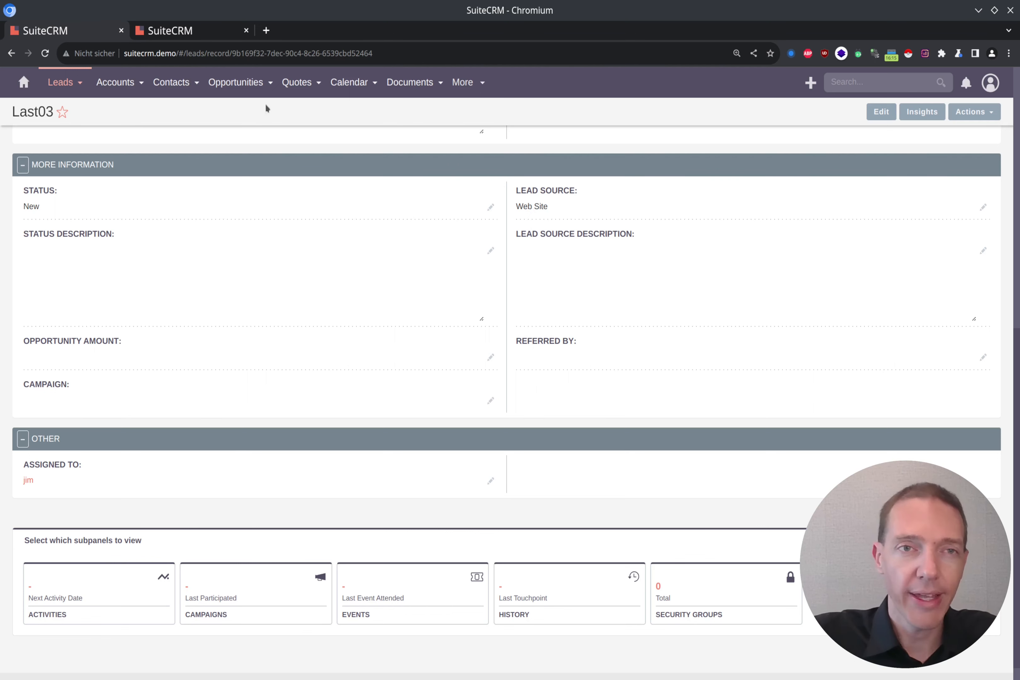
- Open the Reports module in a separate browser tab and start a new report
mouse_move(466, 83)
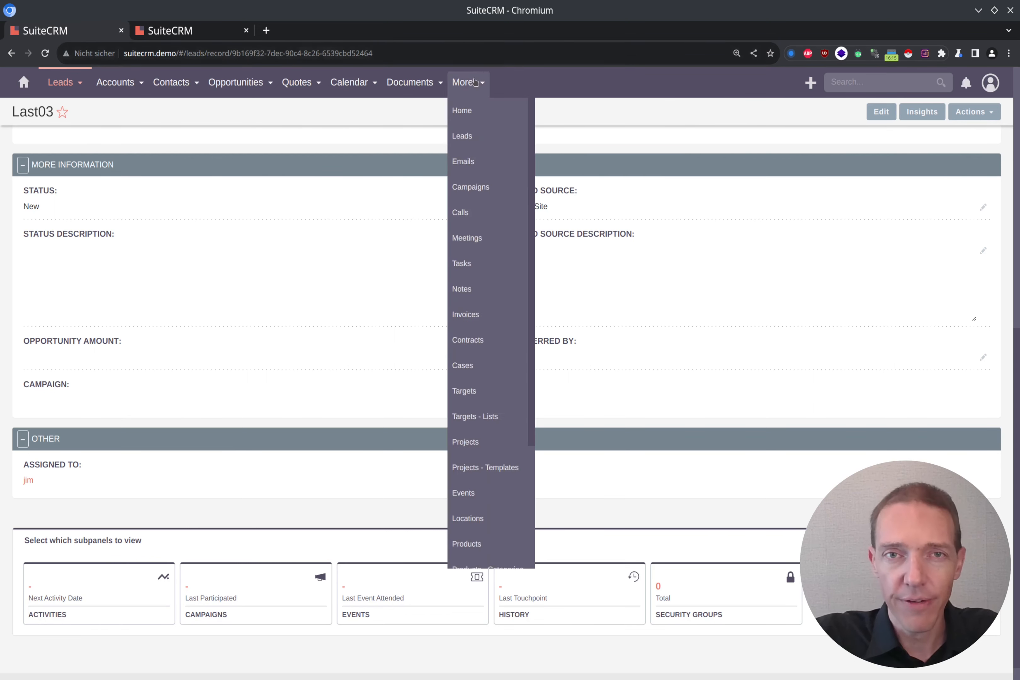
scroll(478, 324, down, 3)
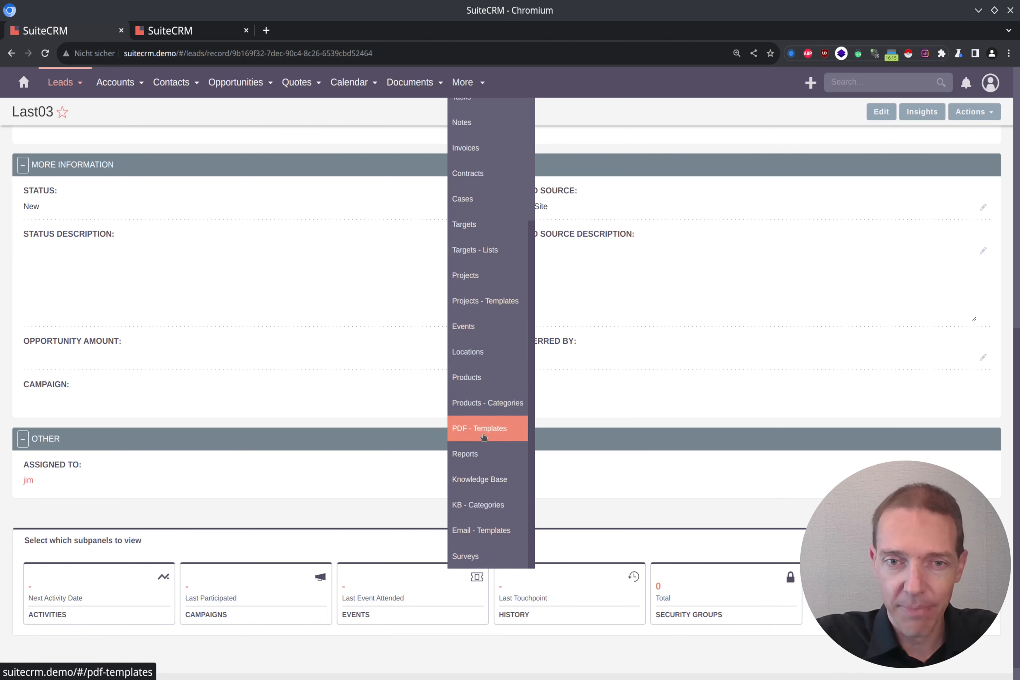
middle_click(480, 456)
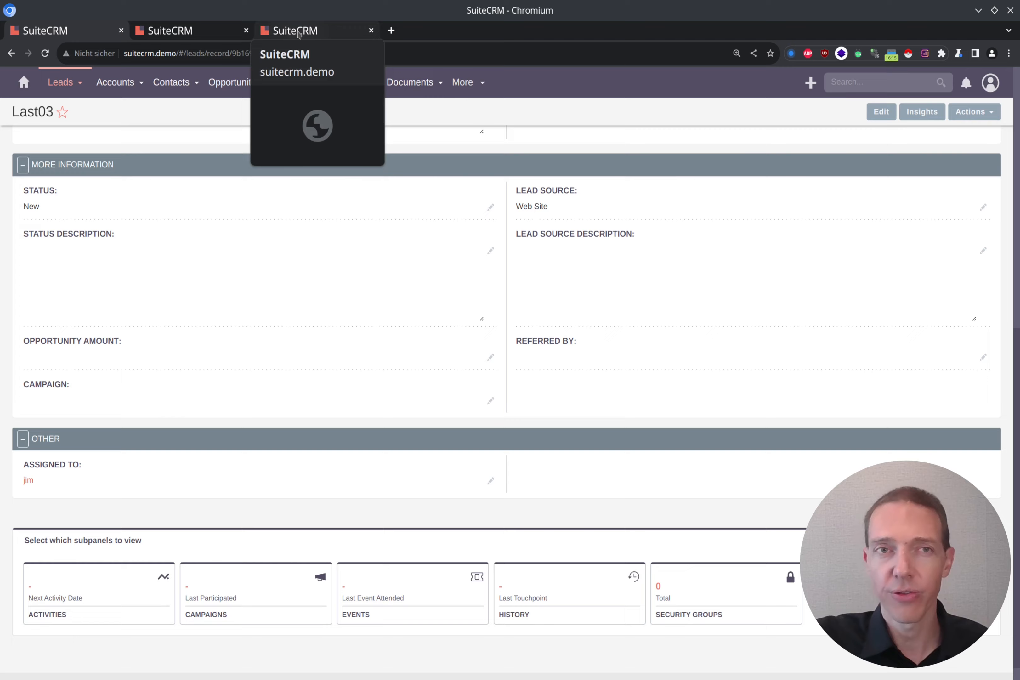
click(298, 34)
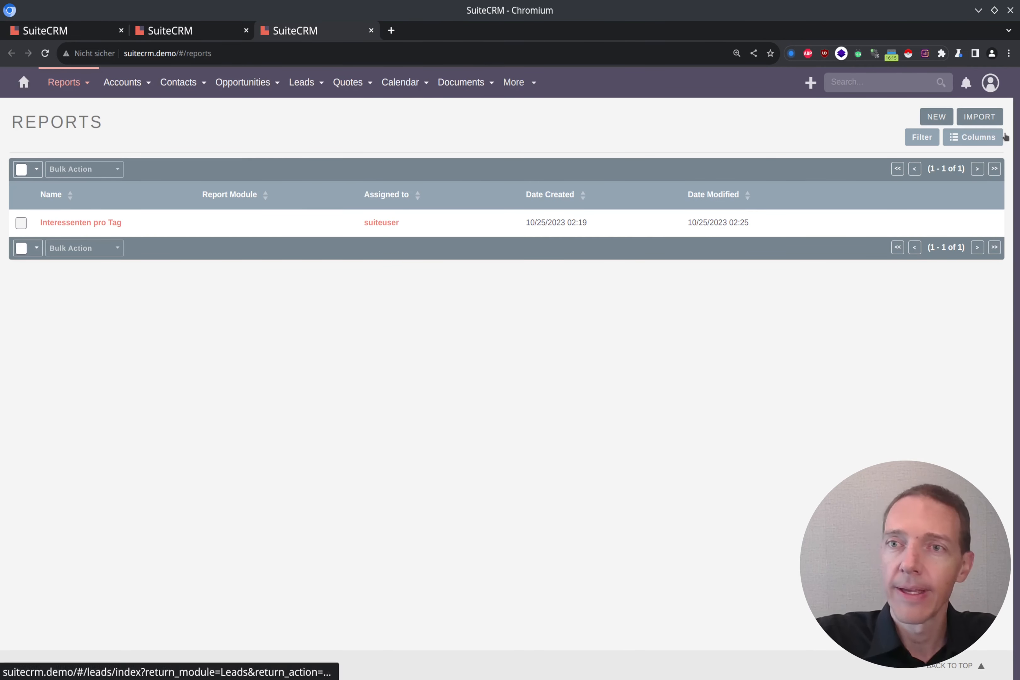
mouse_move(82, 86)
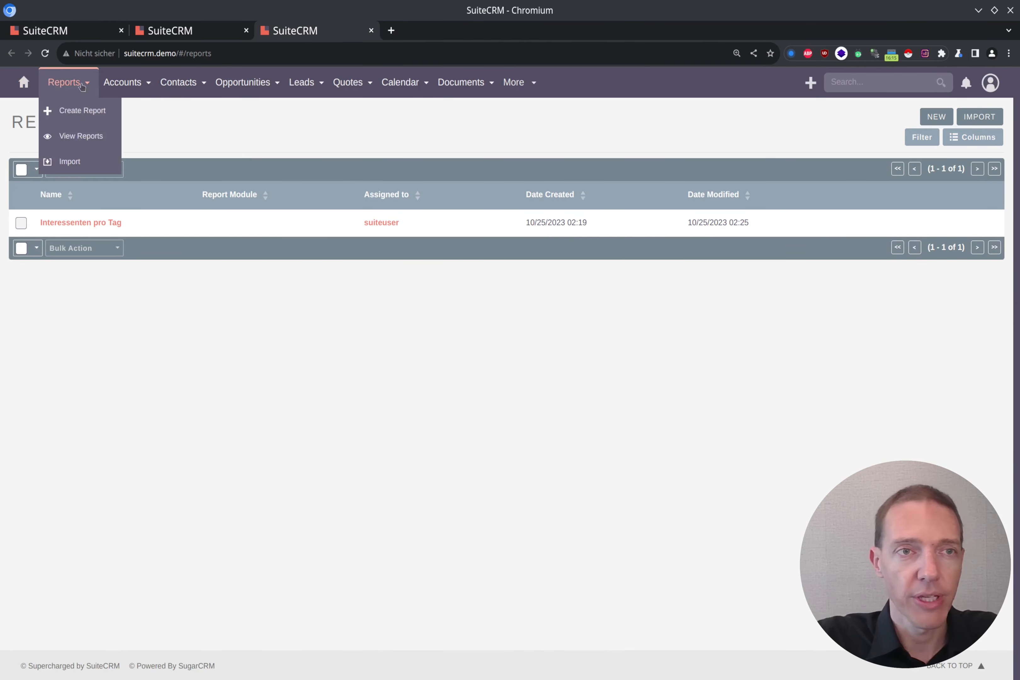
click(937, 117)
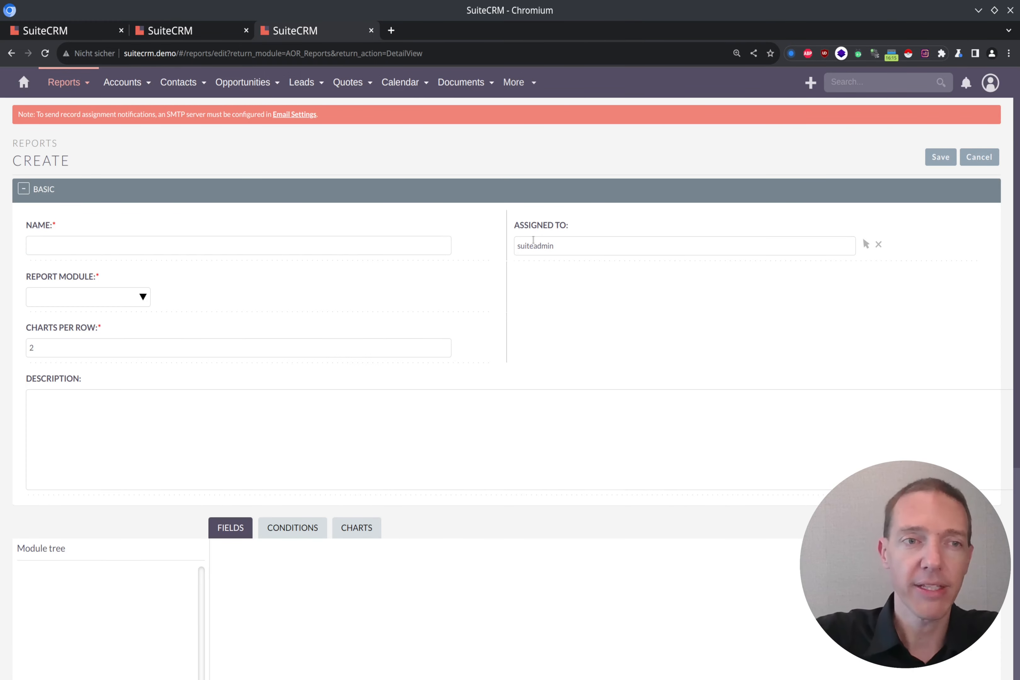
- Name the report Leads per CRM User and set its report module to Leads
click(170, 246)
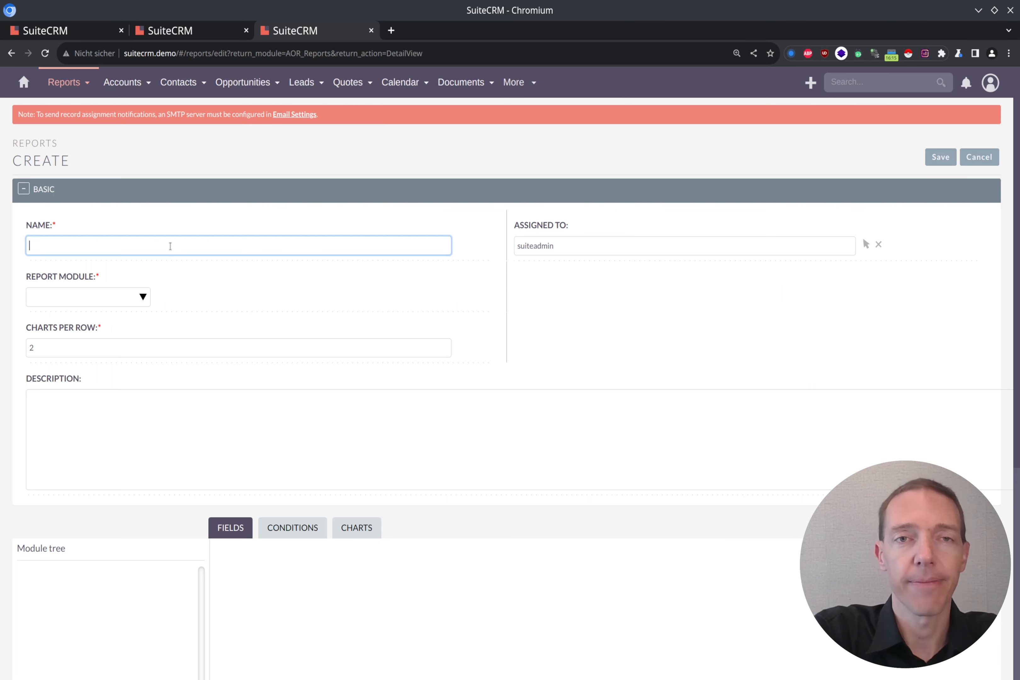
text(Lea)
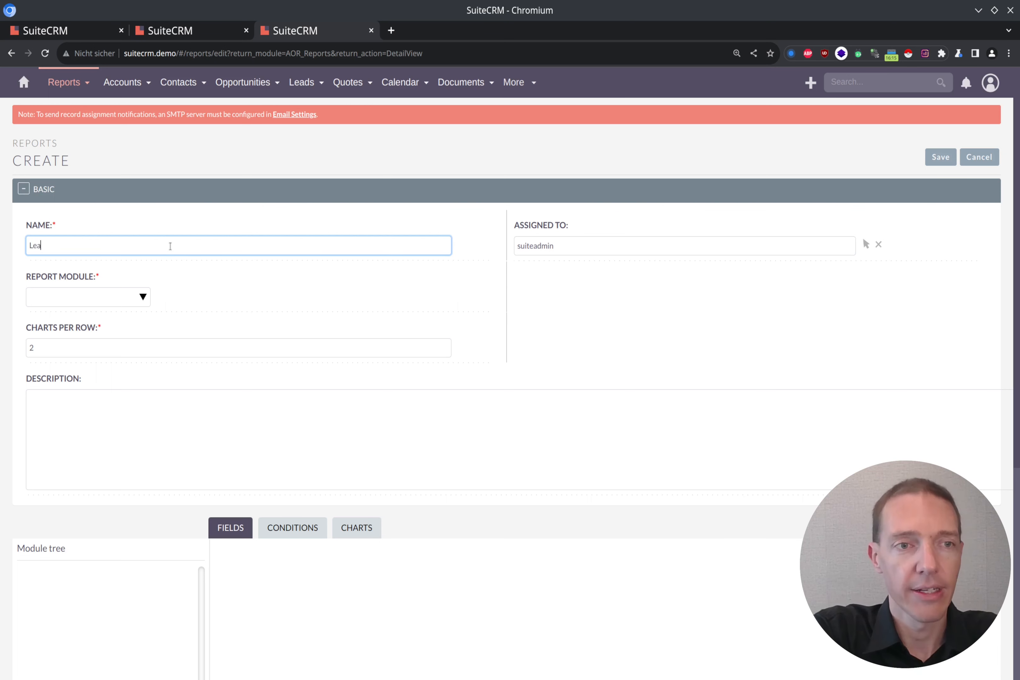
text(ds per CRM User)
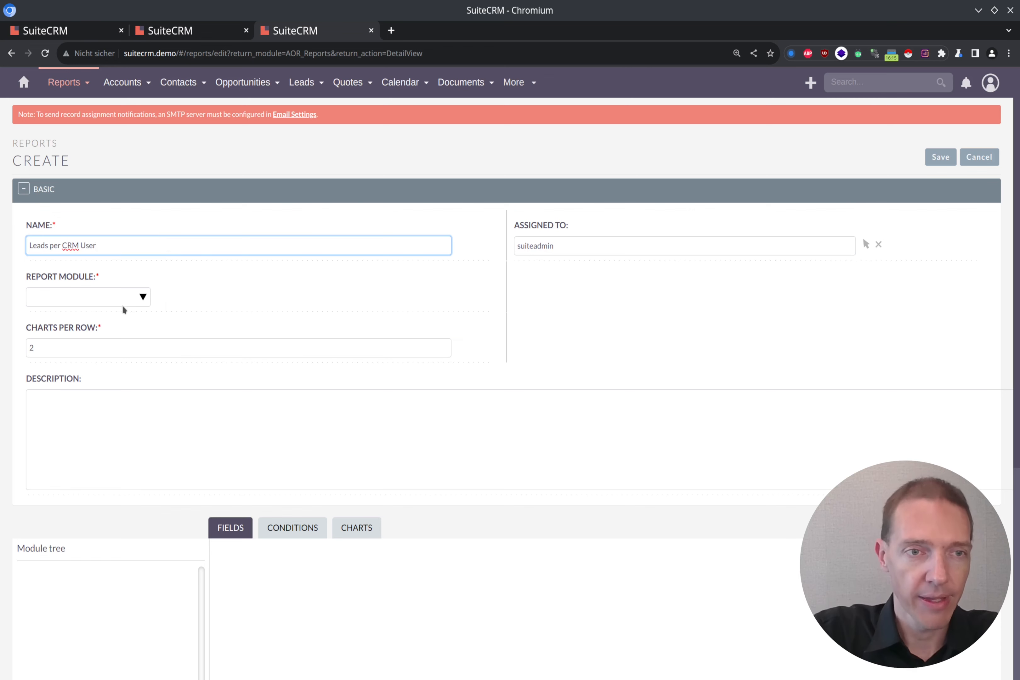
click(121, 305)
text(leads)
key(Return)
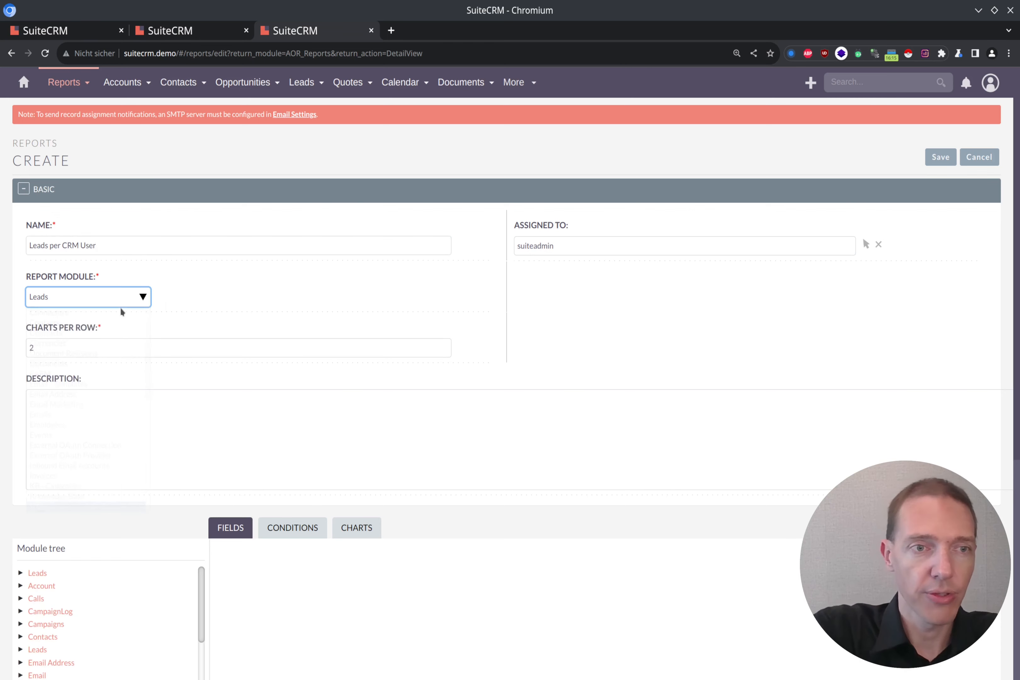
- Add the Leads module's Assigned to field to the report, grouped and sorted Ascending
scroll(408, 325, down, 5)
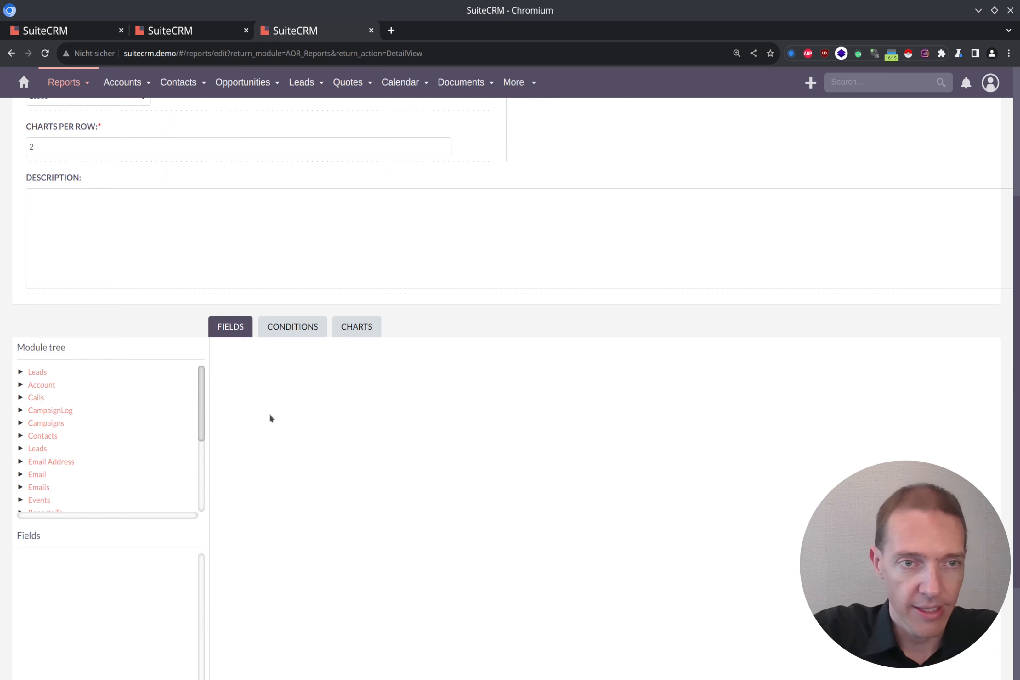
click(37, 372)
scroll(266, 402, down, 4)
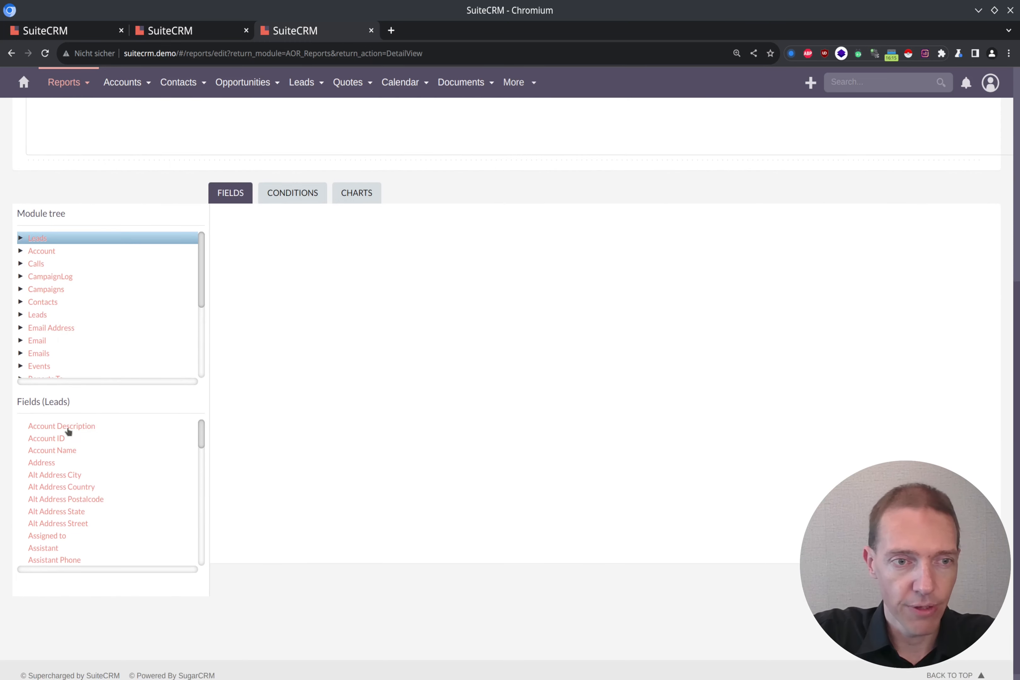
click(60, 540)
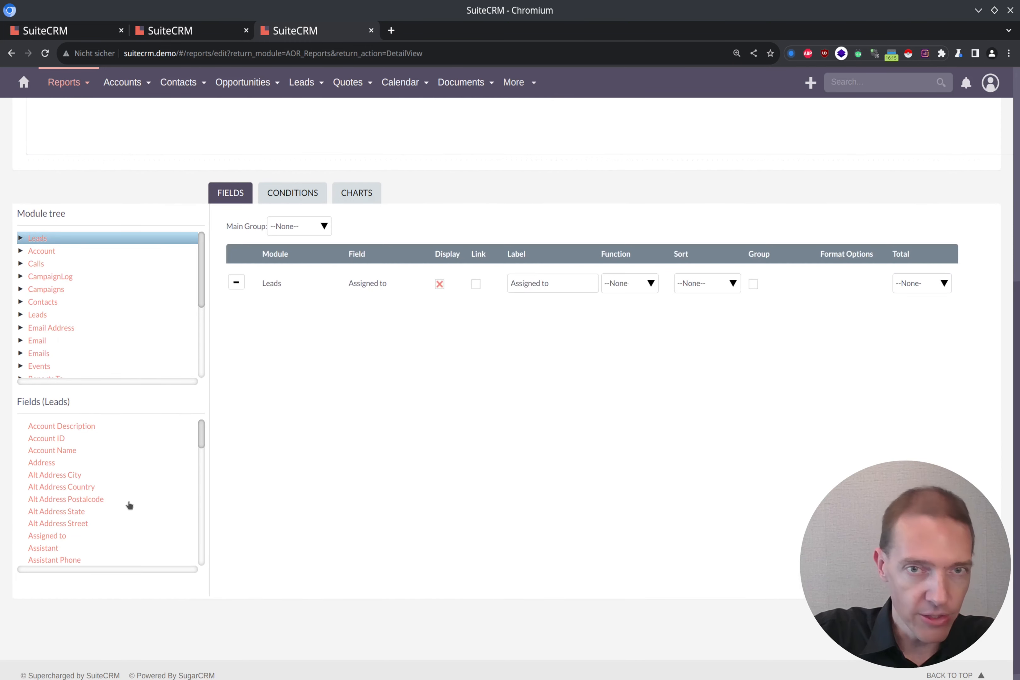
click(754, 284)
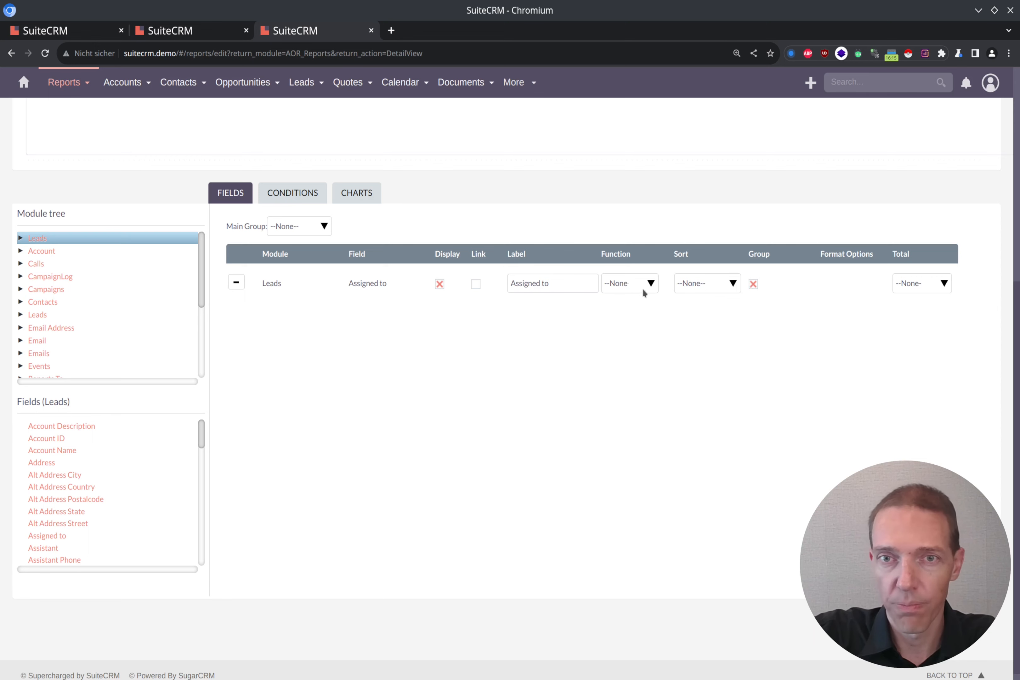
click(688, 284)
click(704, 310)
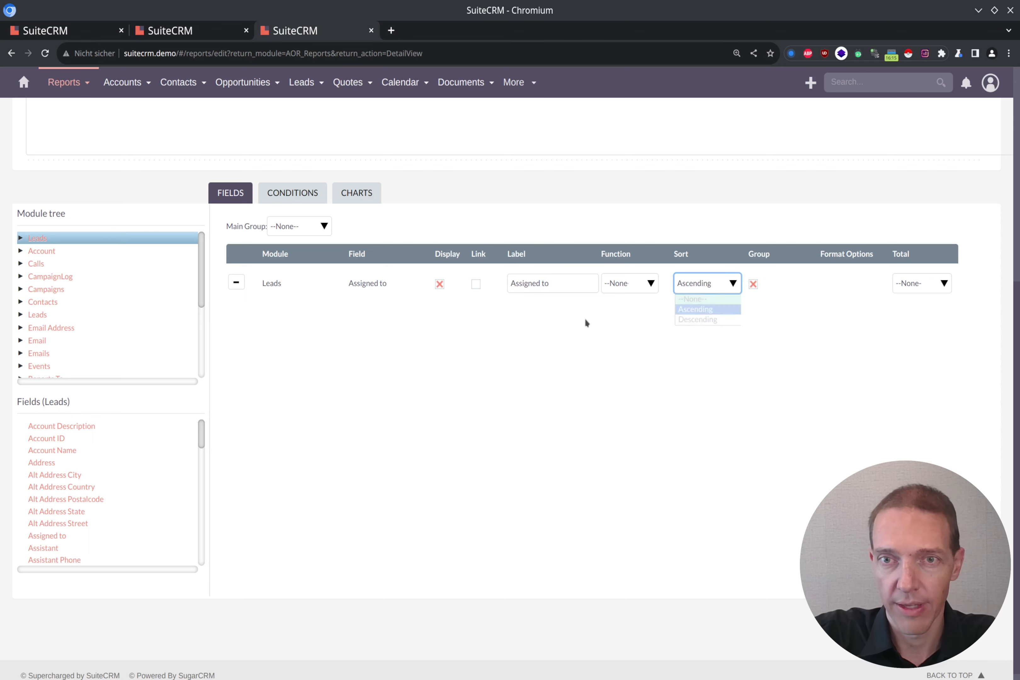
- Add the Leads module's ID field to the report with the Count function
click(202, 448)
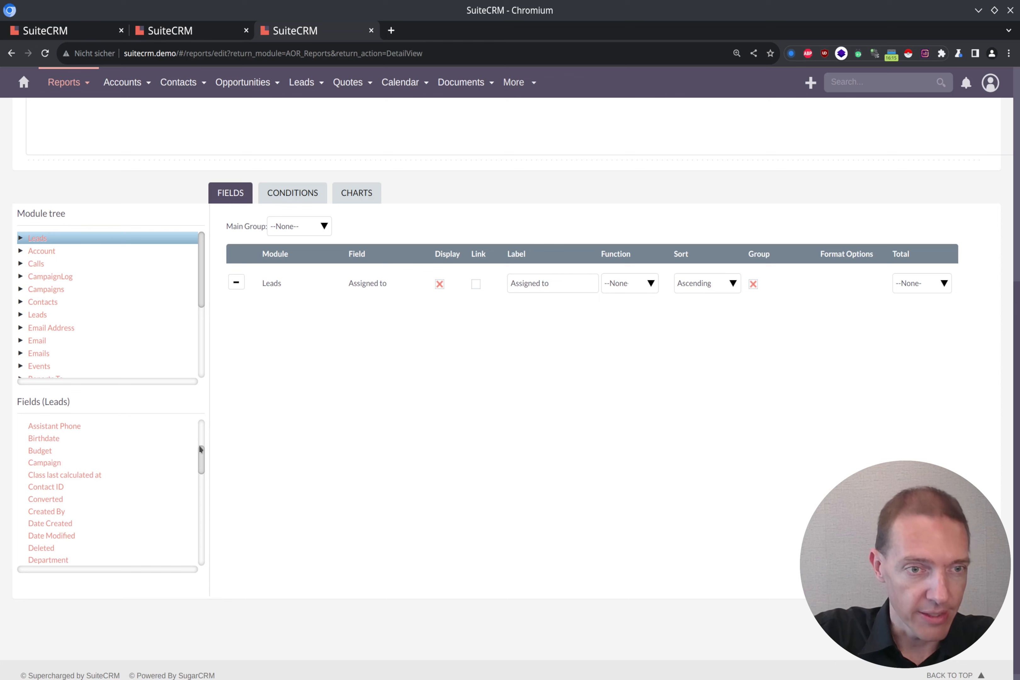
scroll(84, 453, down, 5)
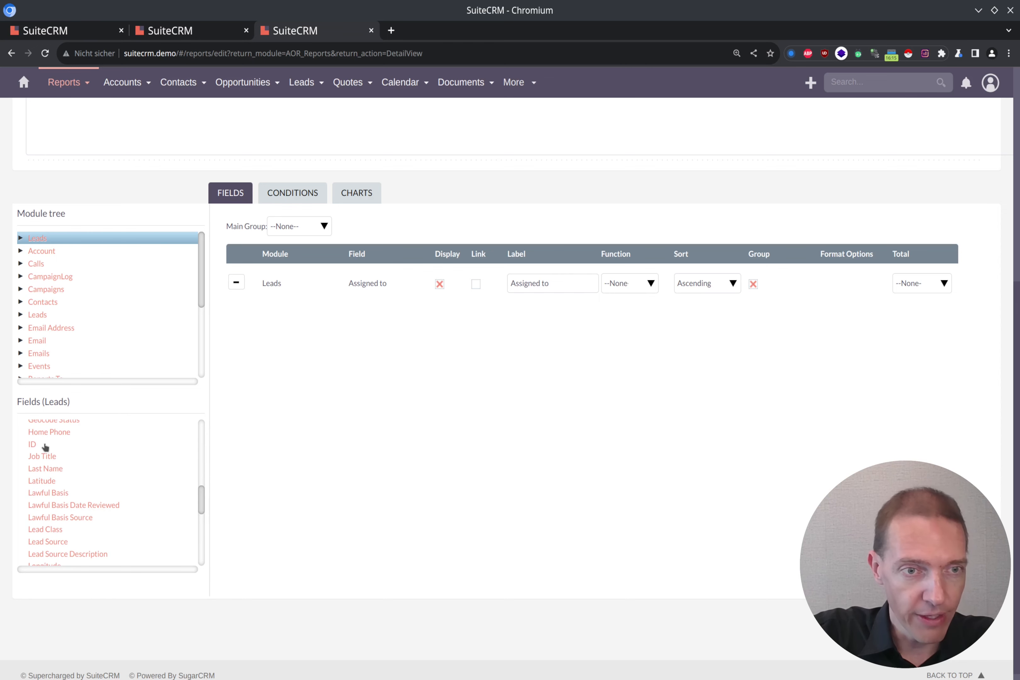
click(35, 444)
click(645, 325)
click(637, 347)
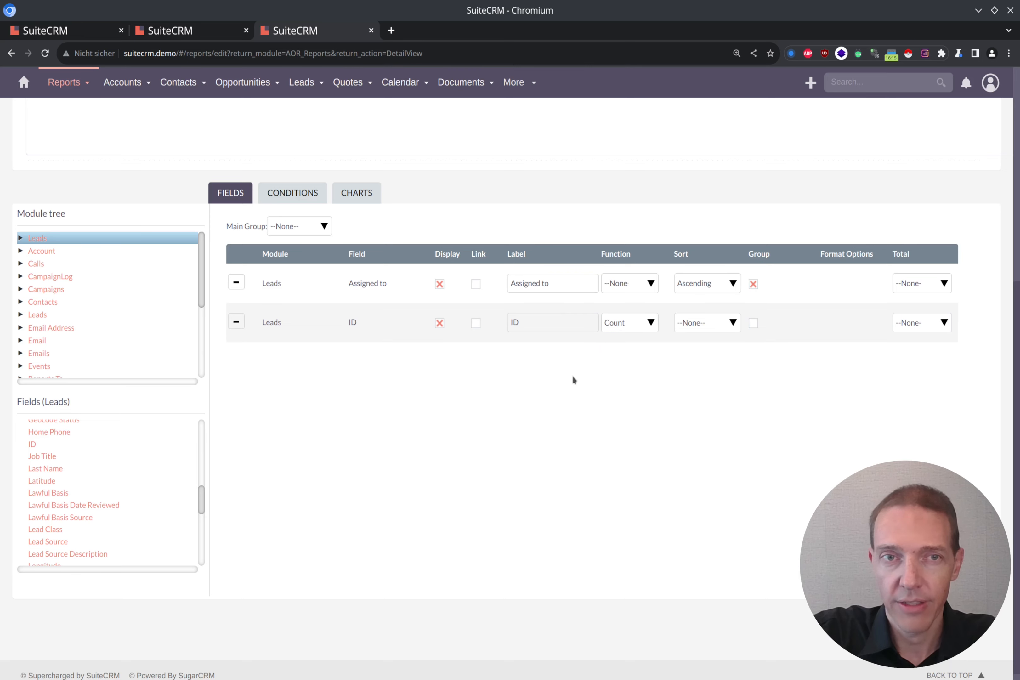
- Save the report and compare the lead counts of the individual users in its results
scroll(573, 380, up, 8)
click(941, 157)
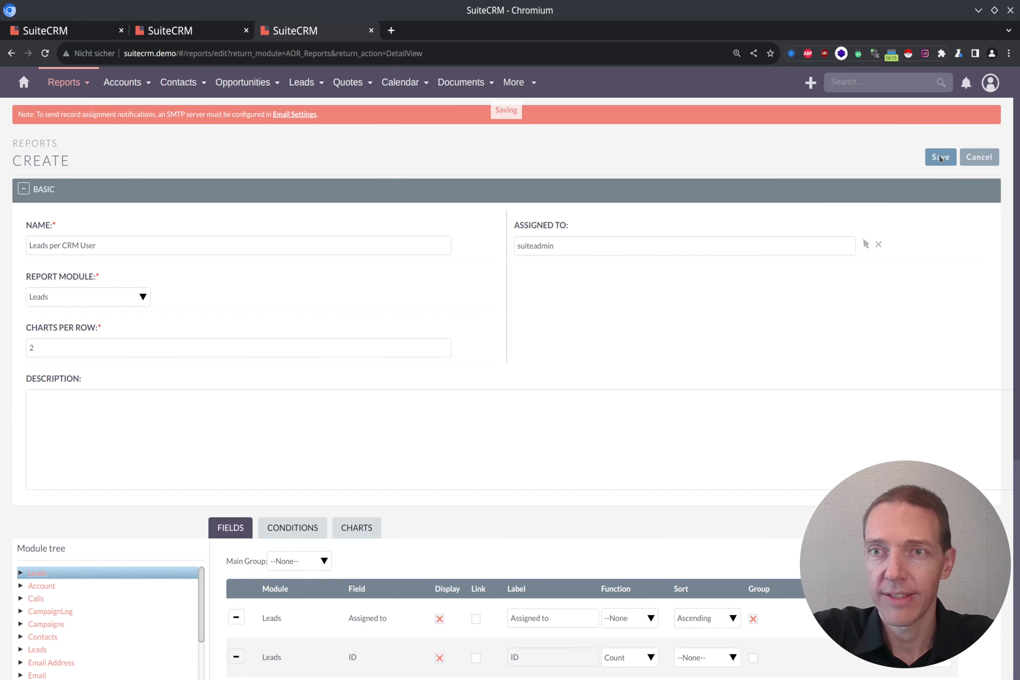
scroll(733, 375, down, 2)
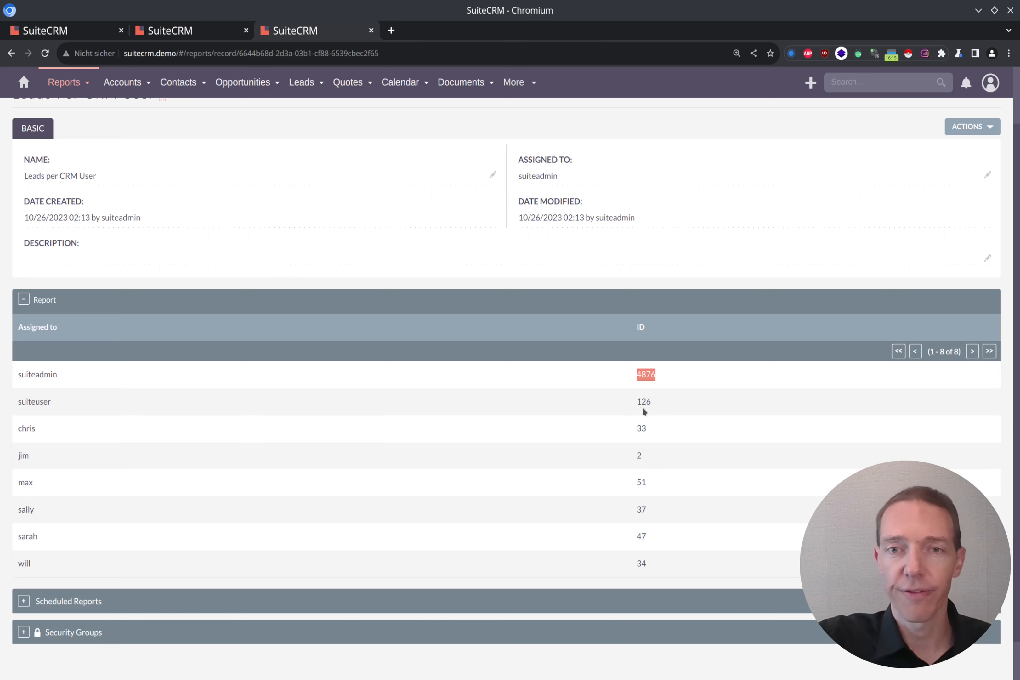
double_click(654, 402)
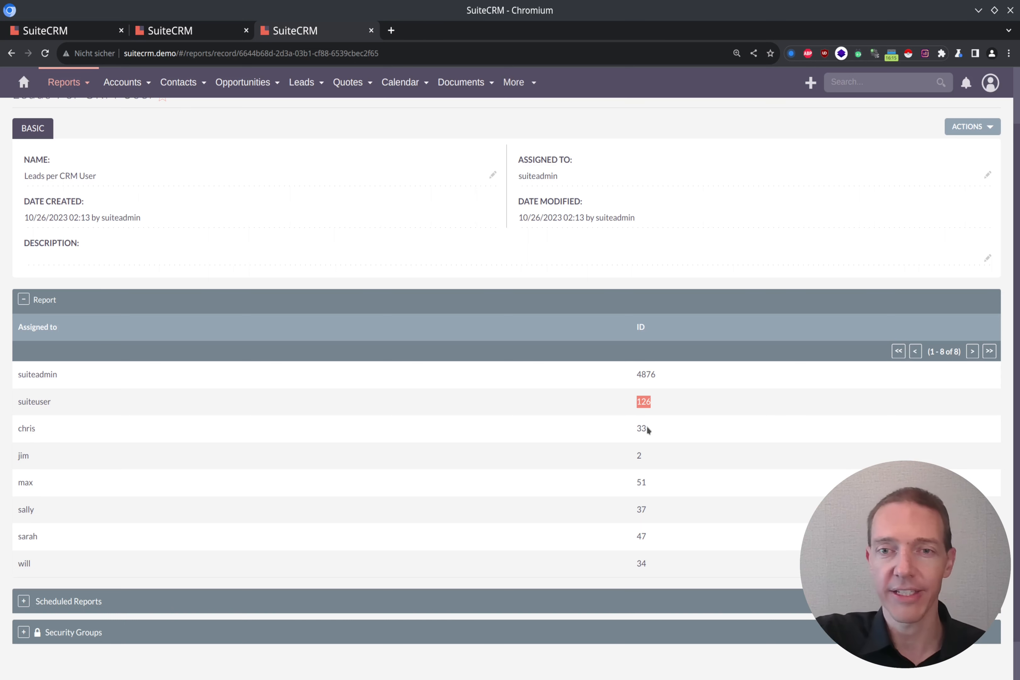
drag(653, 456, 637, 461)
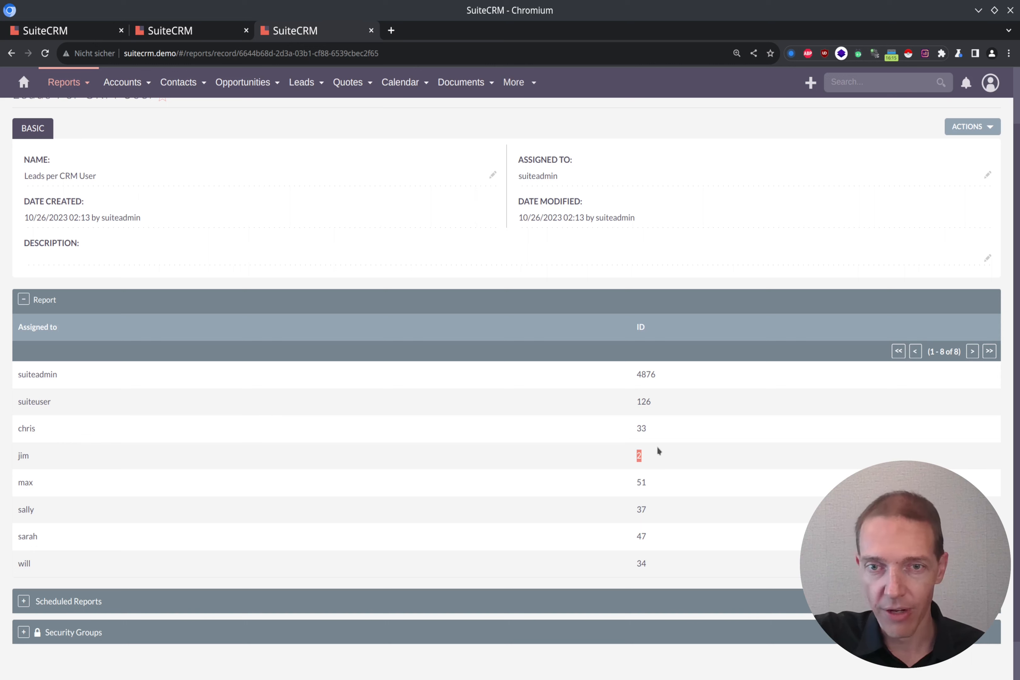
click(649, 460)
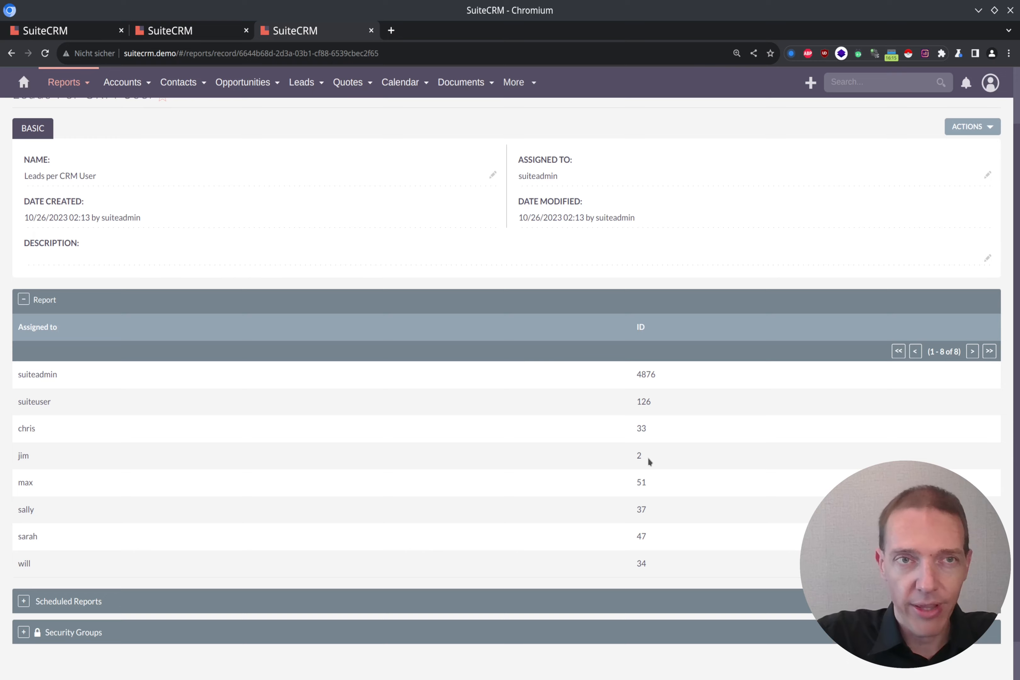
- Go back to the Last03 lead's tab and start a new lead with Last04 as its last name
key(alt+Left)
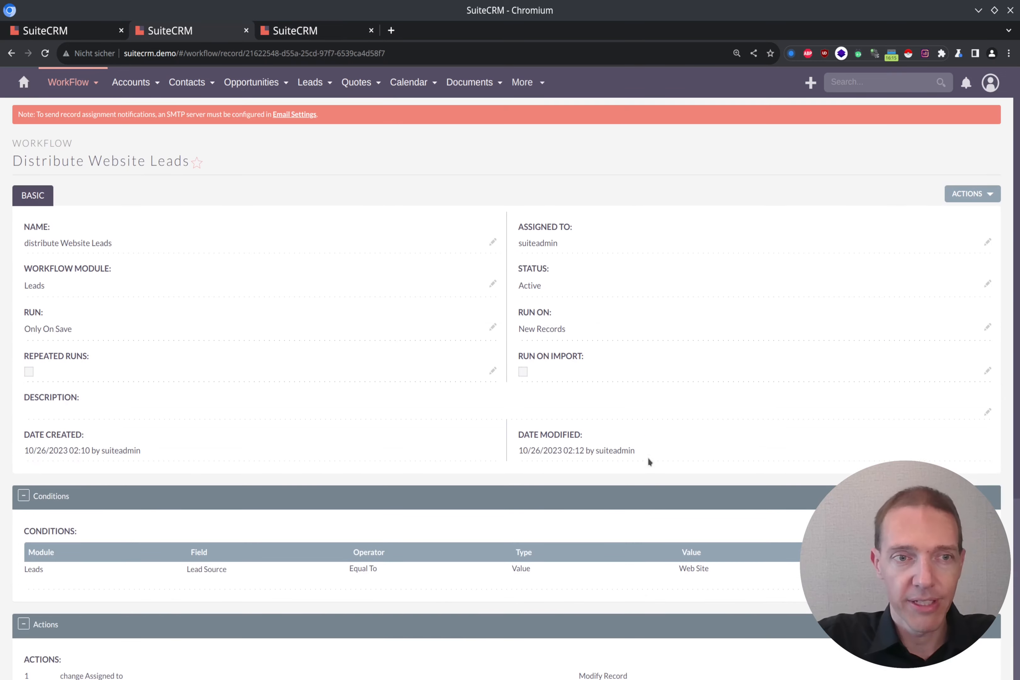
click(86, 31)
scroll(87, 234, up, 10)
mouse_move(61, 86)
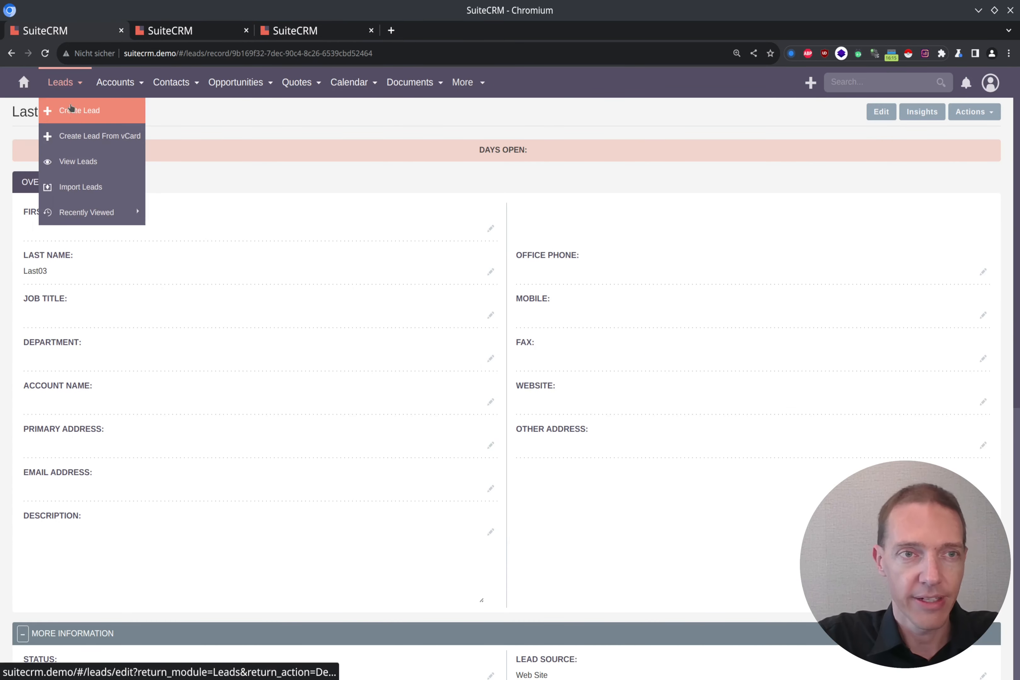
click(74, 110)
click(29, 248)
text(Last04)
- Save lead Last04 with Web Site as its Lead Source and check its assigned user
scroll(688, 350, down, 8)
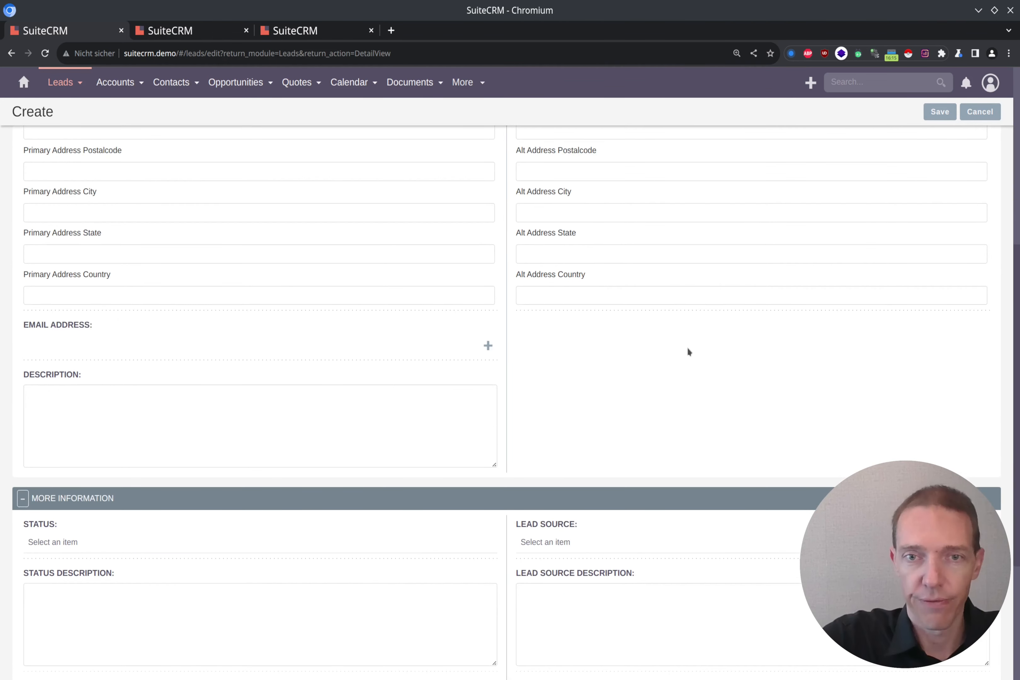
click(540, 544)
text(web)
click(546, 578)
click(940, 112)
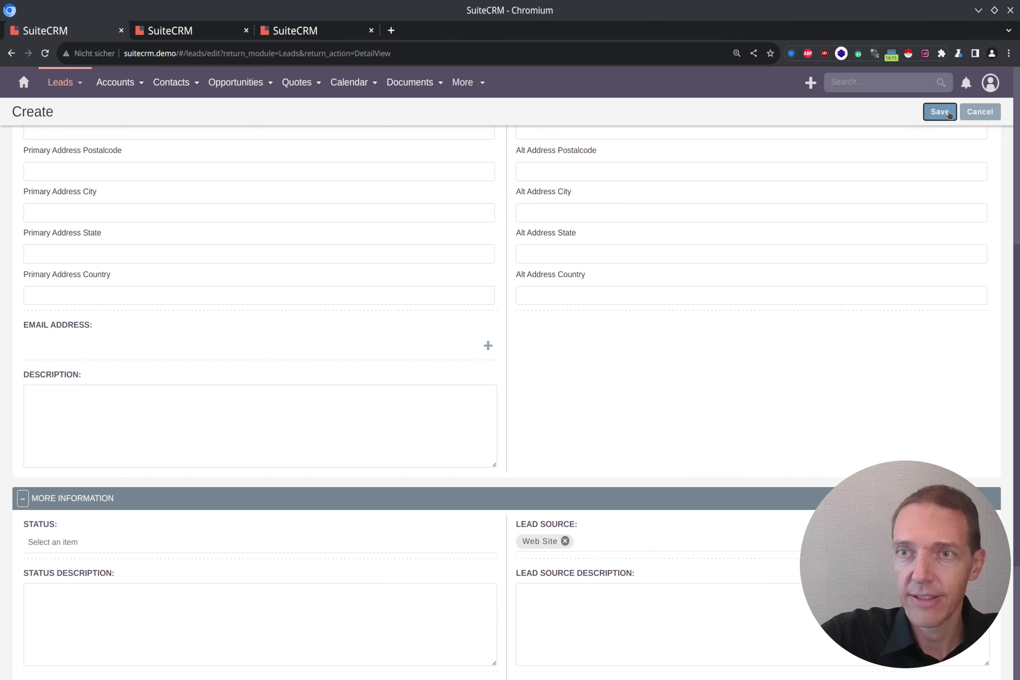
scroll(225, 354, down, 10)
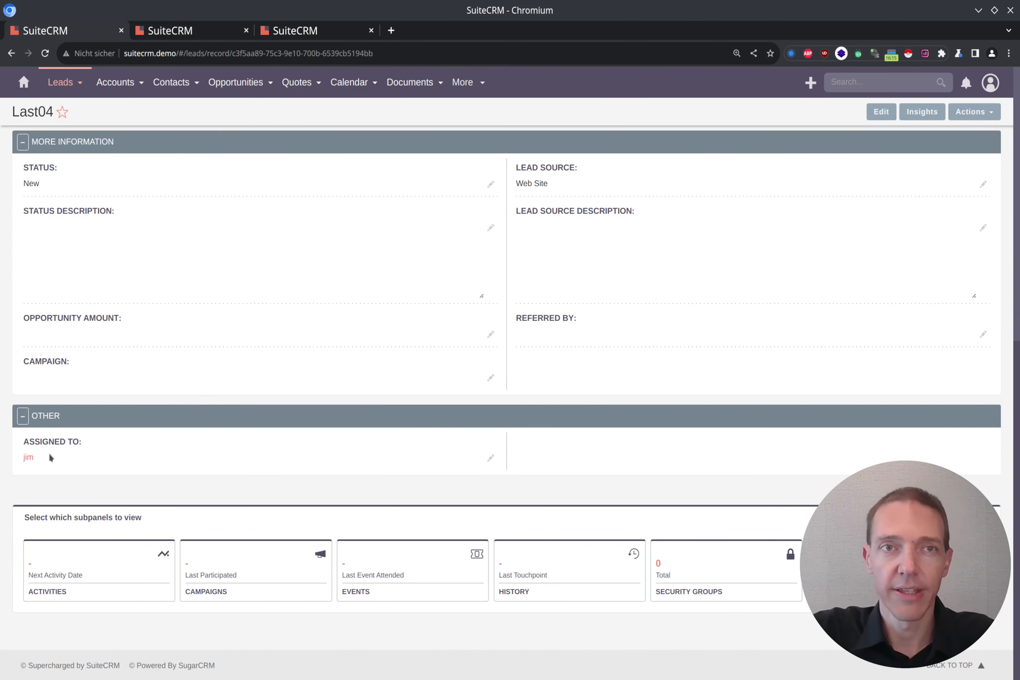
- Reload the Leads per CRM User report and compare the lead counts of the two users with the fewest leads
key(ctrl+Tab)
key(F5)
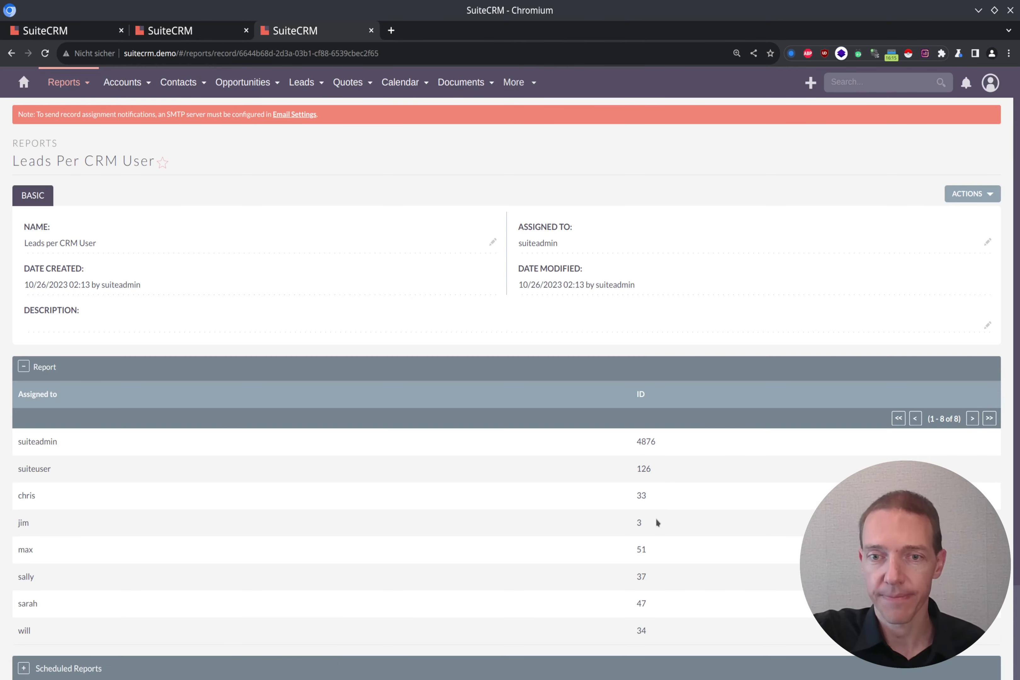
drag(650, 524, 632, 526)
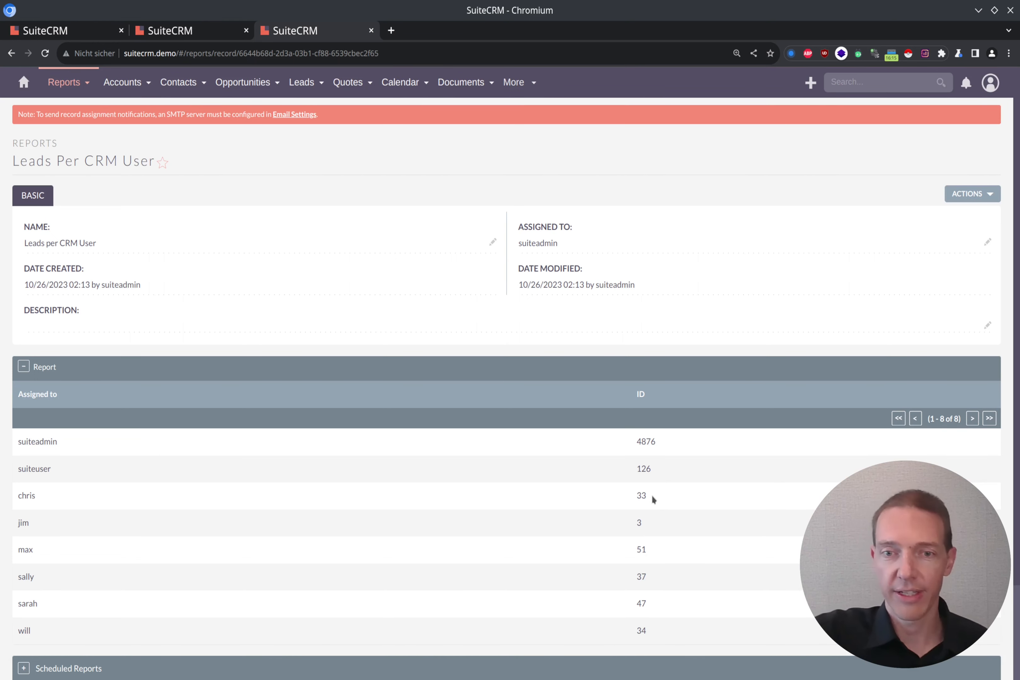
drag(651, 495, 634, 496)
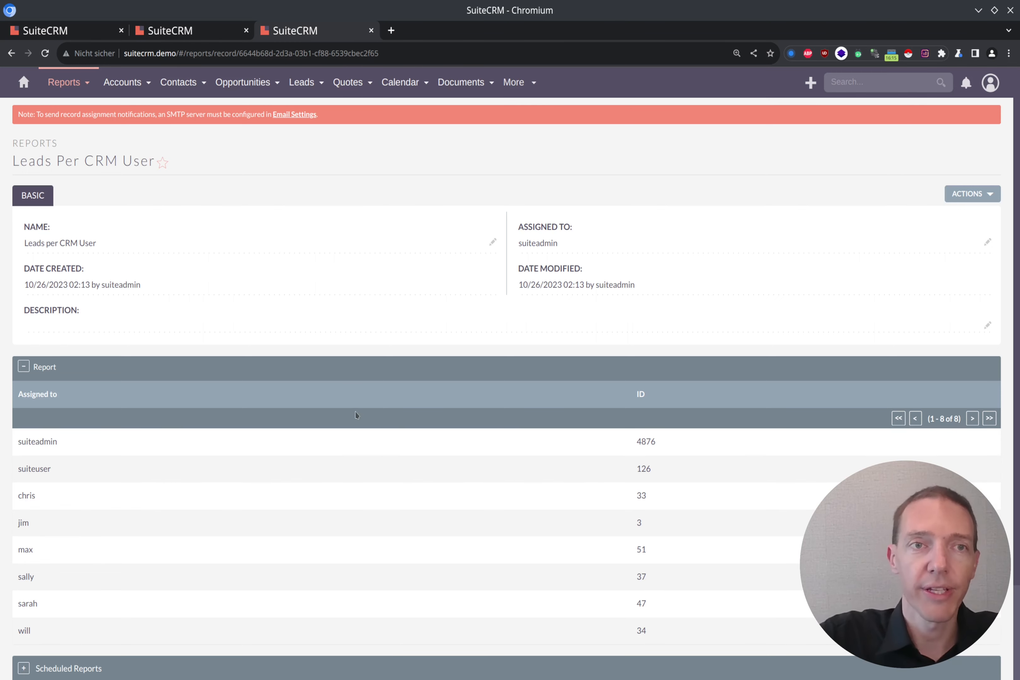
- Edit the distribute Website Leads workflow so its Assigned to field is filled by Round Robin
key(alt+Left)
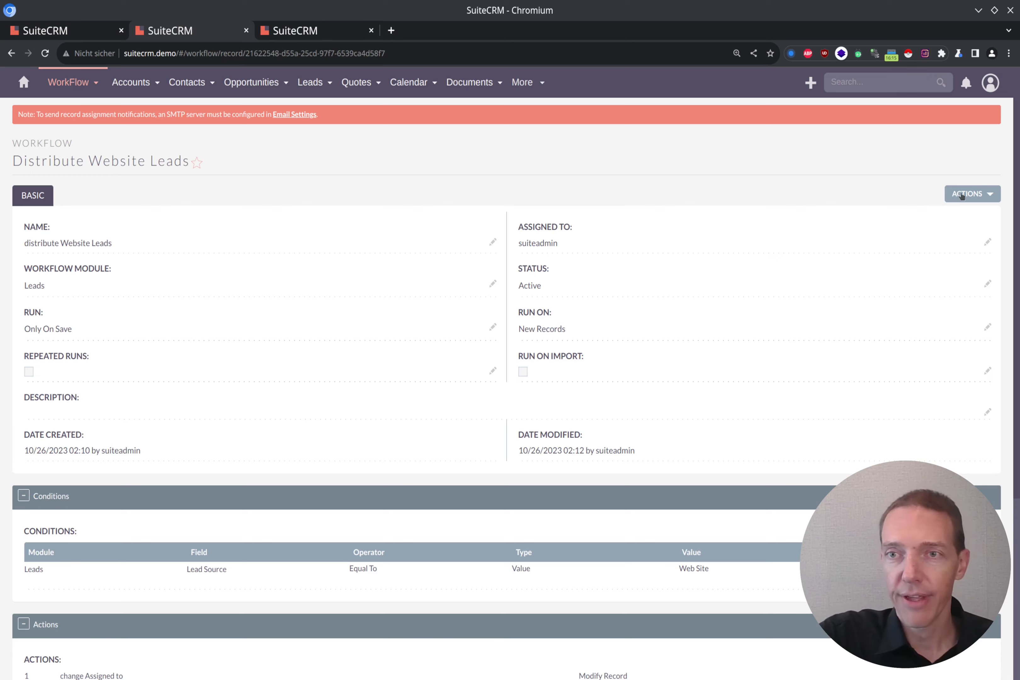
click(984, 194)
click(936, 218)
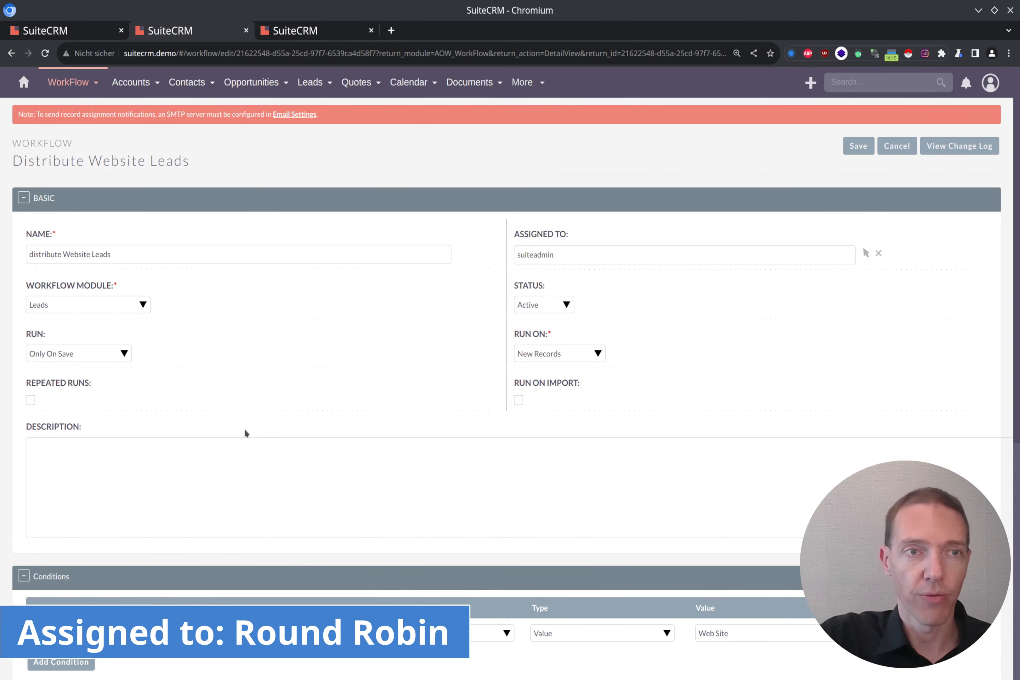
scroll(245, 429, down, 8)
click(245, 433)
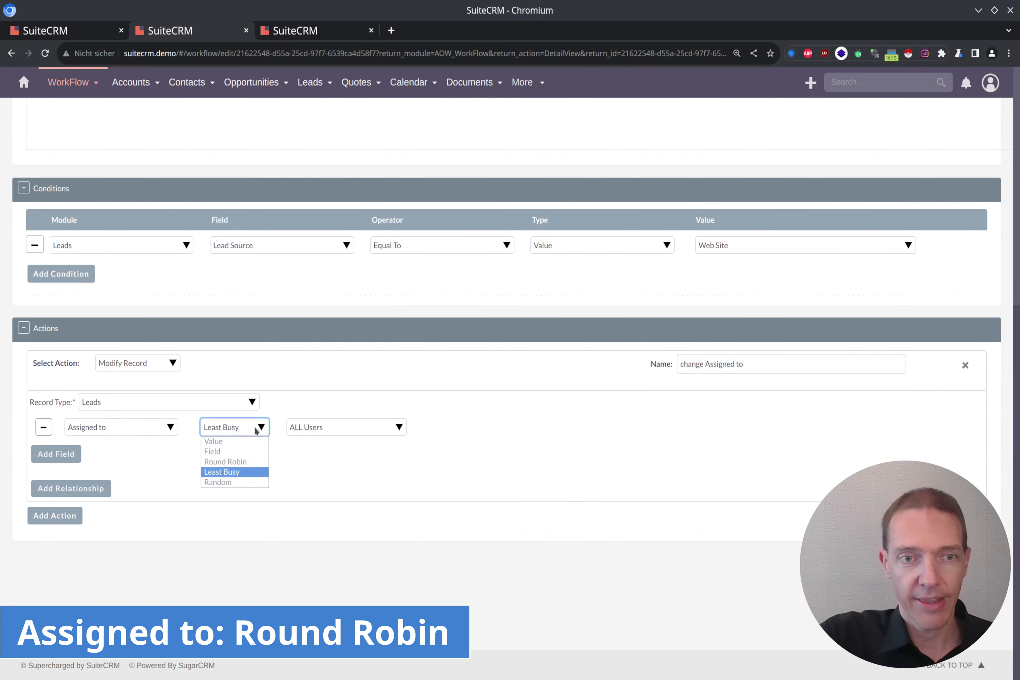
click(252, 462)
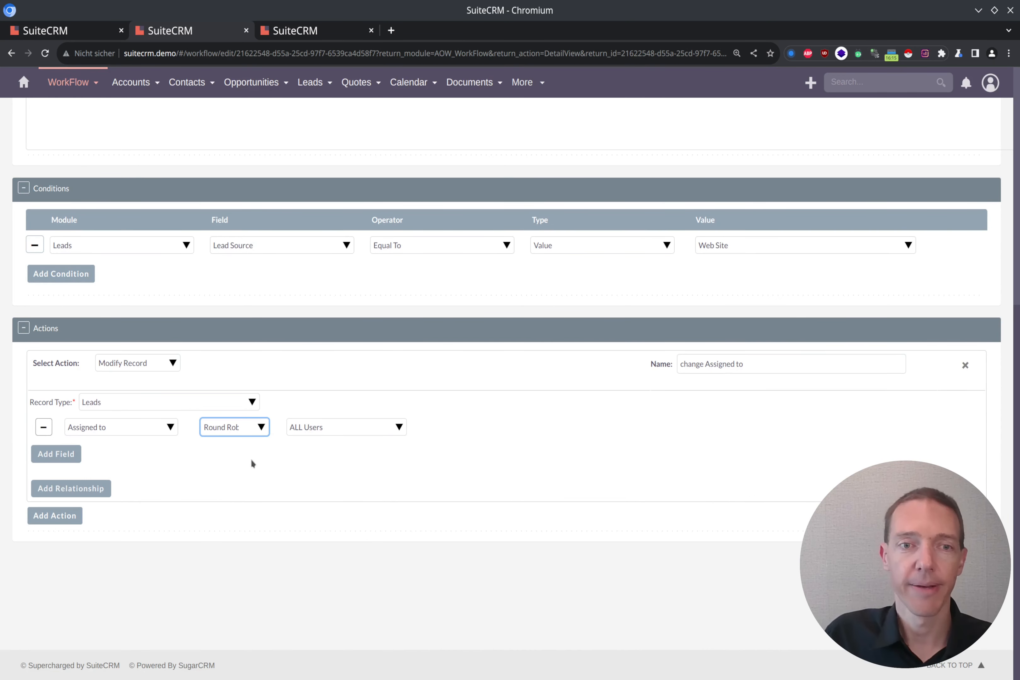
- Keep ALL Users as the Round Robin user pool and save the workflow
click(361, 422)
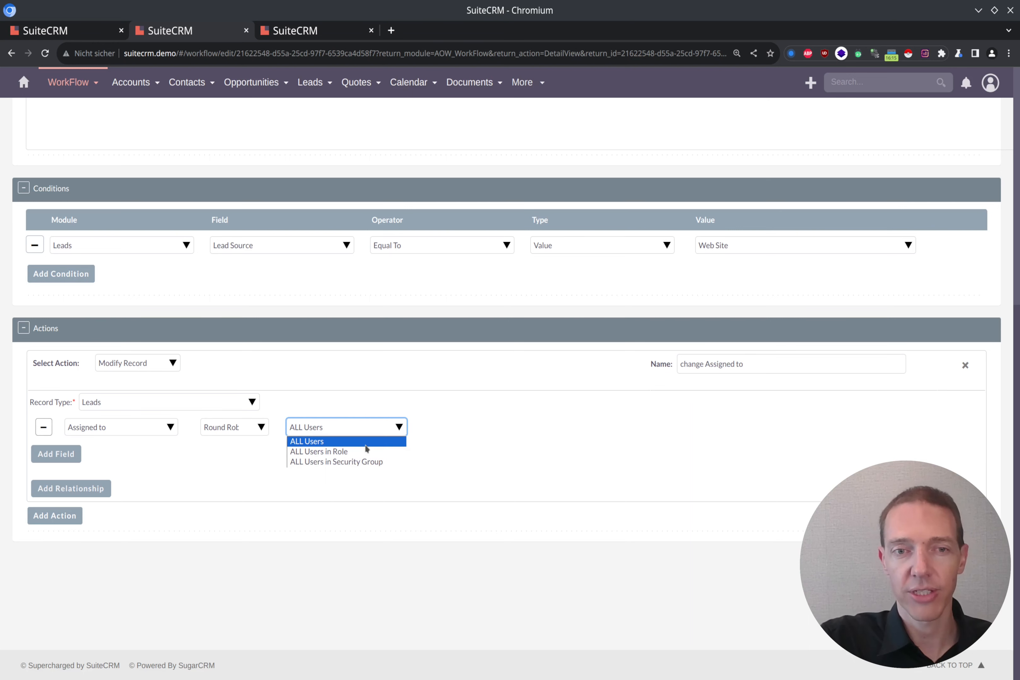
click(366, 443)
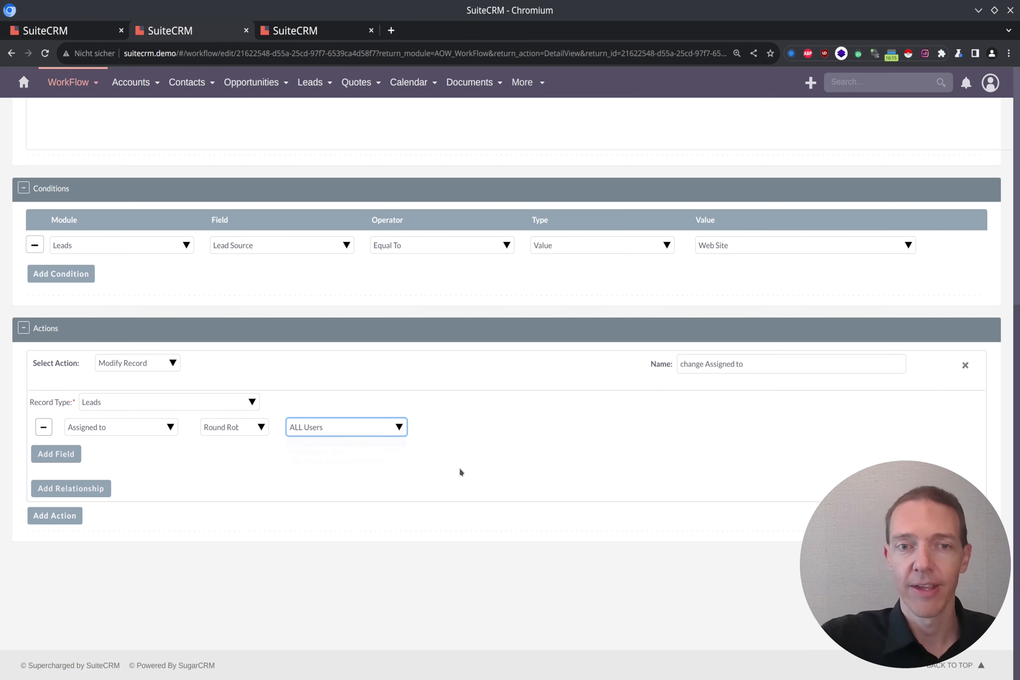
click(523, 466)
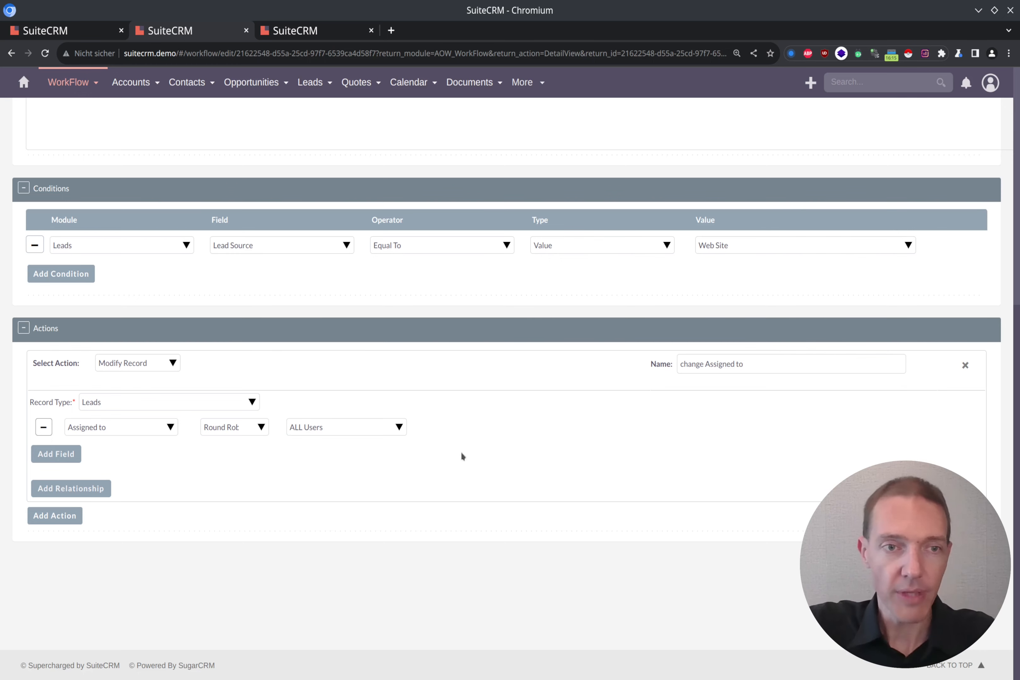
scroll(460, 451, up, 8)
click(859, 147)
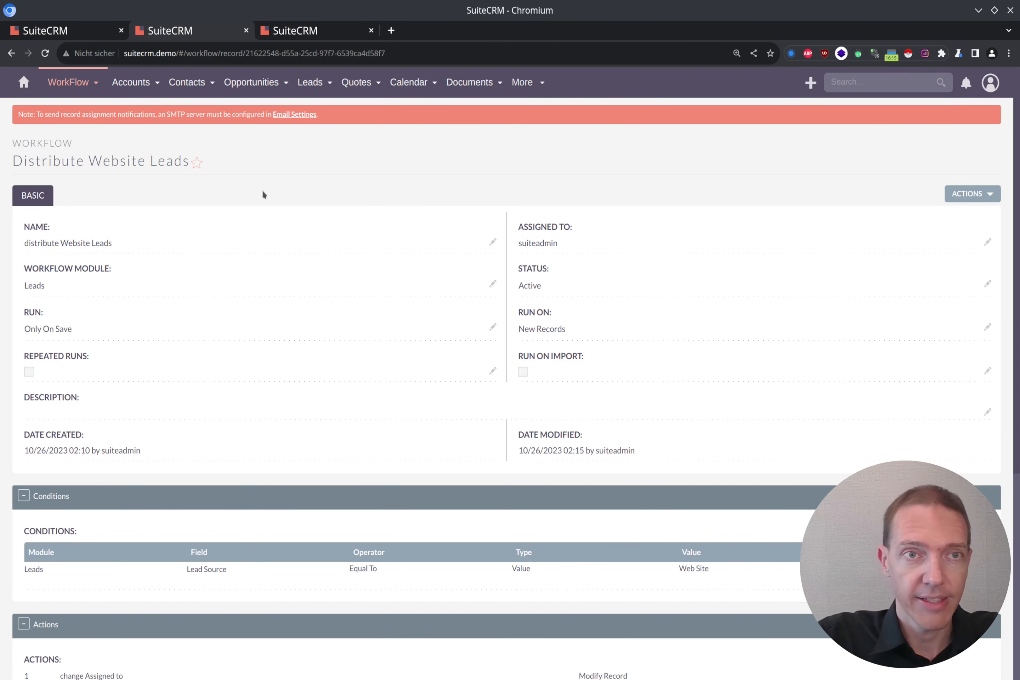
- Go back to the Last04 lead's tab and start a new lead with Last05 as its last name
click(283, 39)
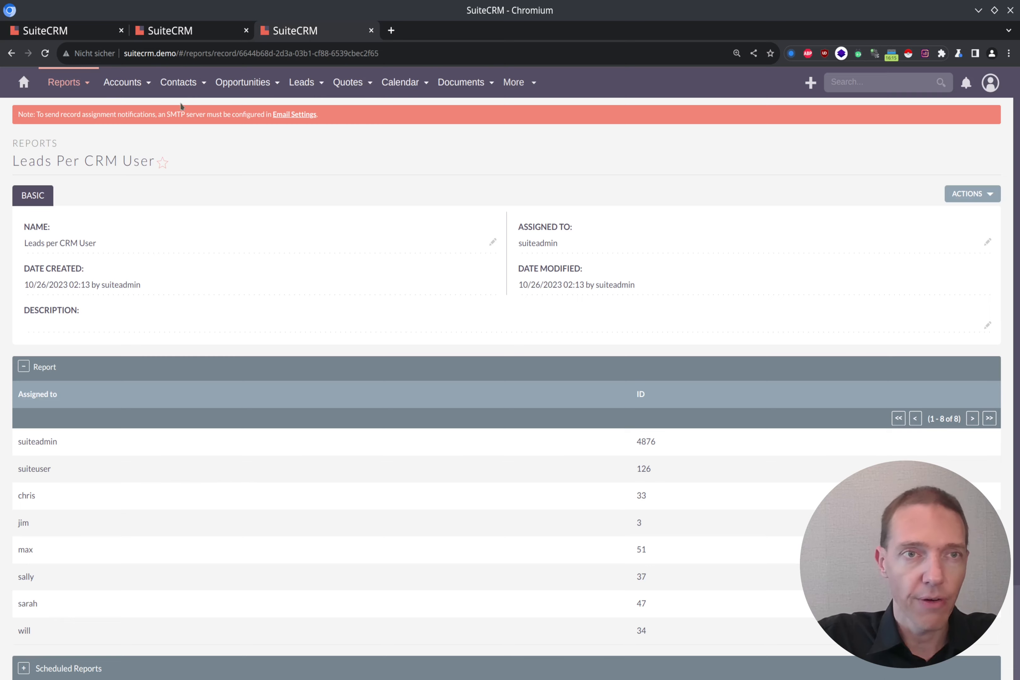
click(61, 30)
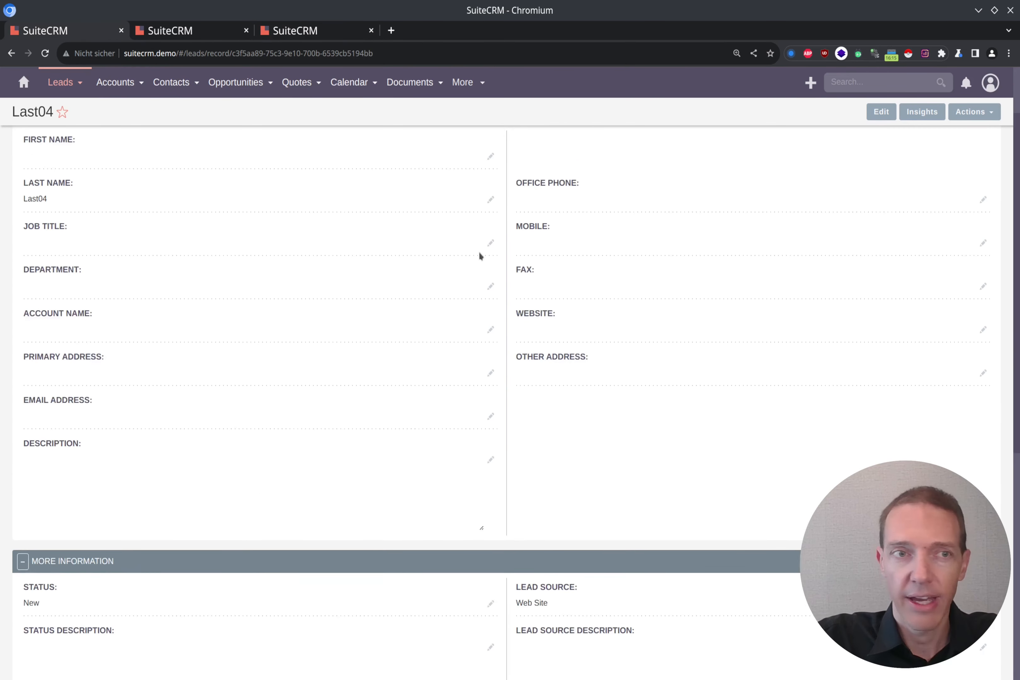
mouse_move(78, 78)
click(78, 112)
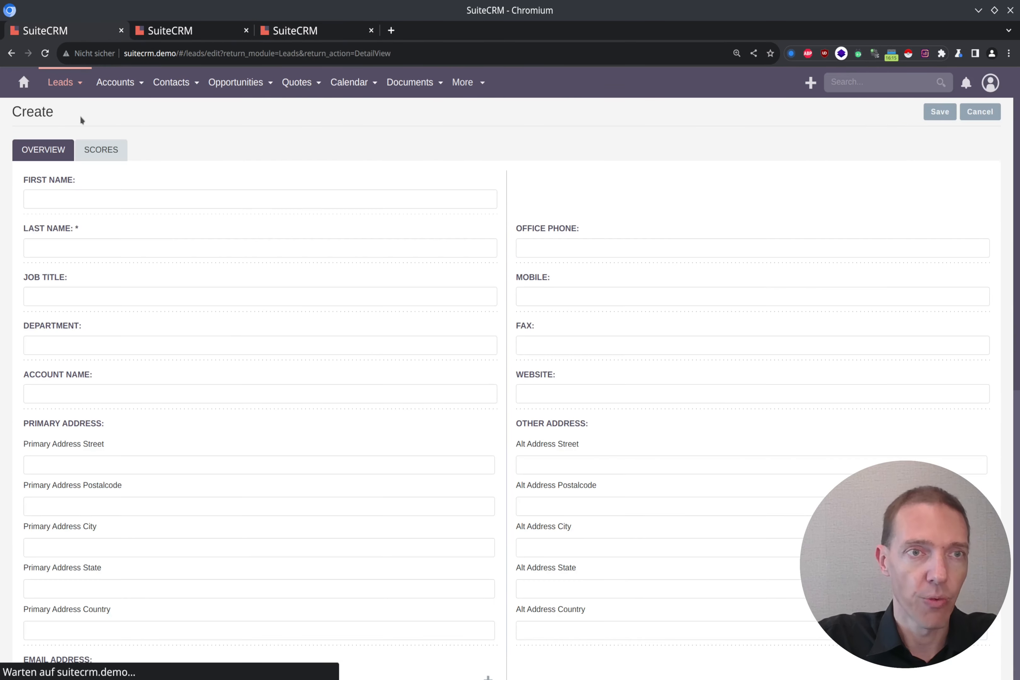
click(131, 247)
text(Last05)
- Set the Lead Source of lead Last05 to Web Site and save it
scroll(452, 317, down, 10)
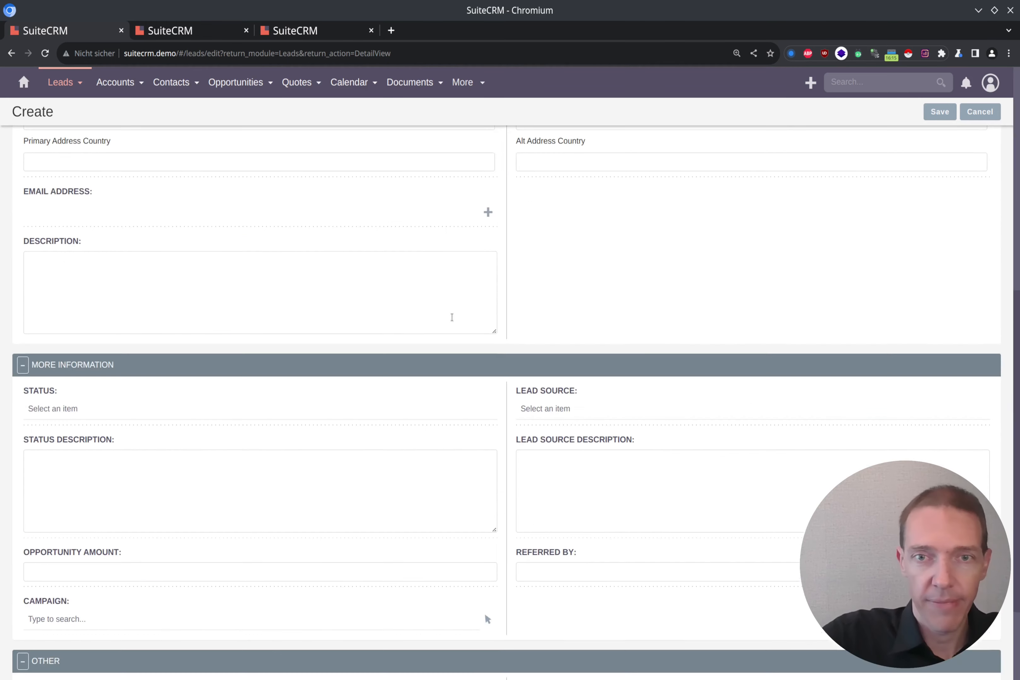
click(551, 420)
text(we)
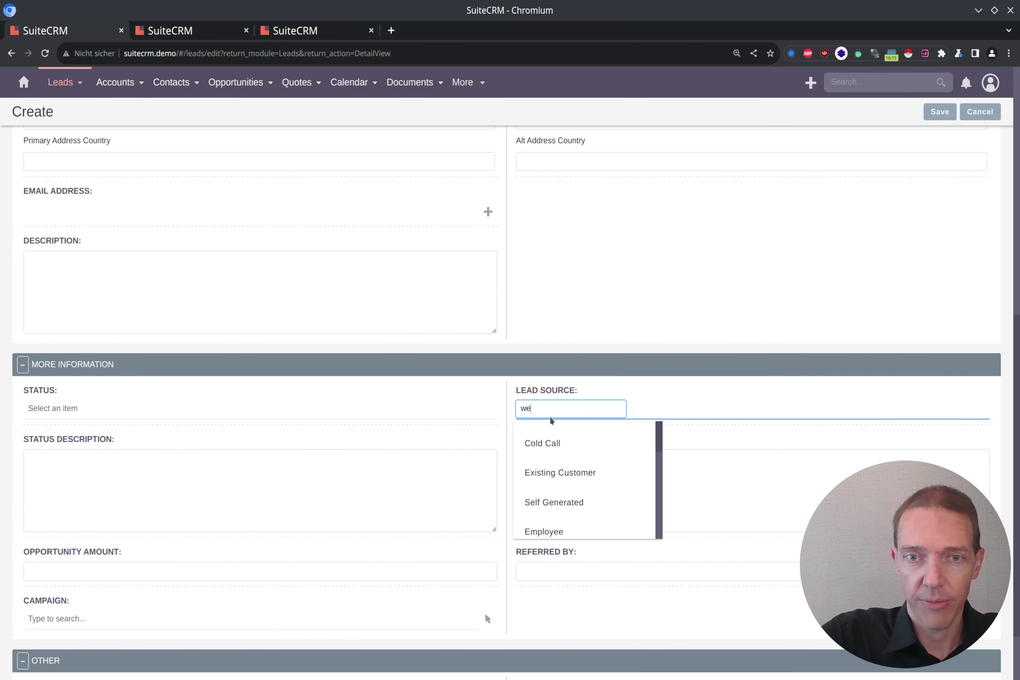
click(547, 441)
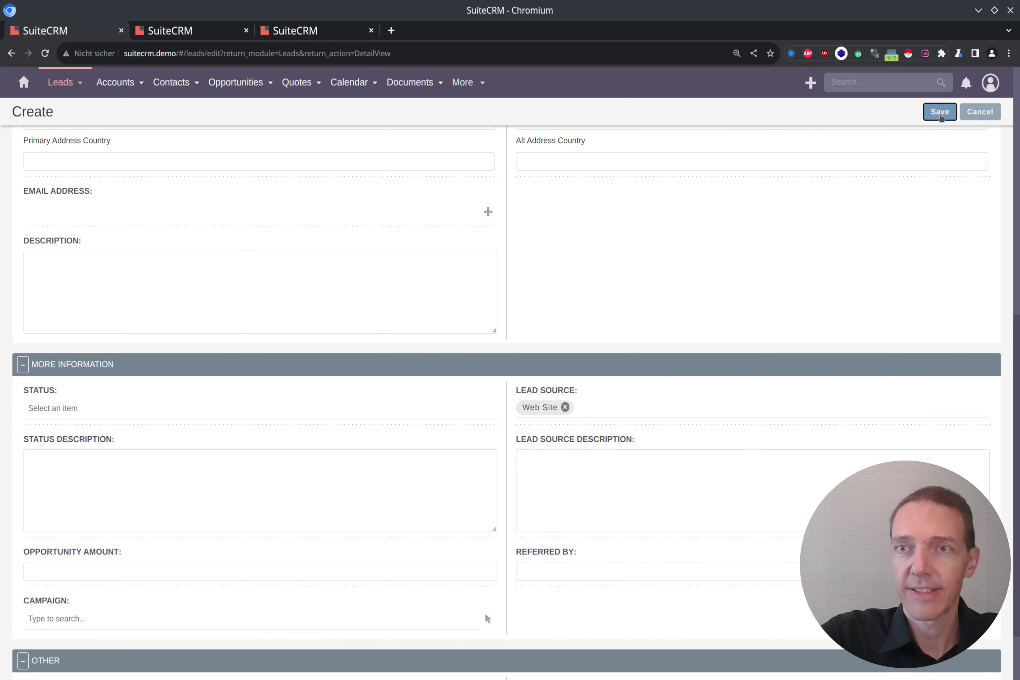
click(940, 113)
- Check the assigned user of lead Last05 and locate that user's row in the Leads per CRM User report
scroll(207, 369, down, 10)
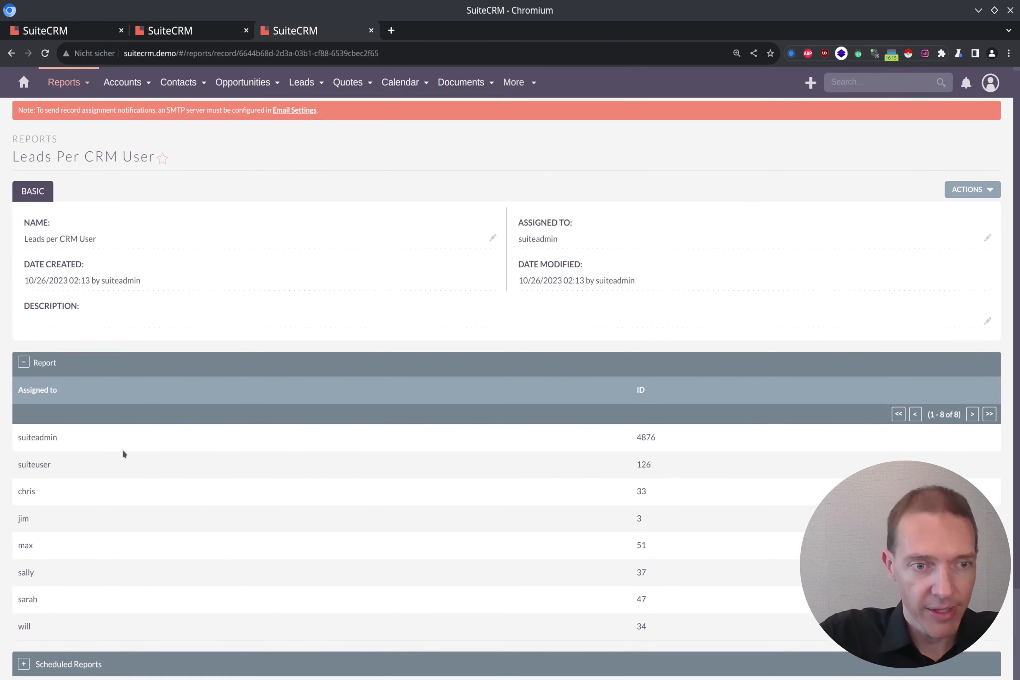
scroll(16, 483, down, 2)
drag(17, 483, 648, 484)
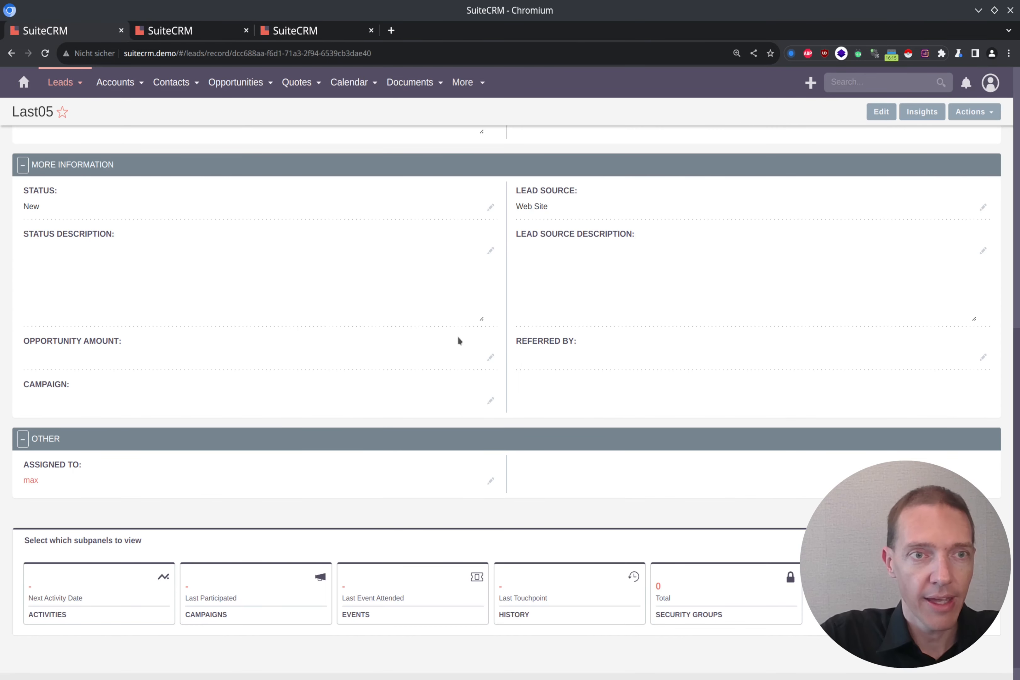
- Start another new lead with Last06 as its last name
scroll(458, 336, up, 10)
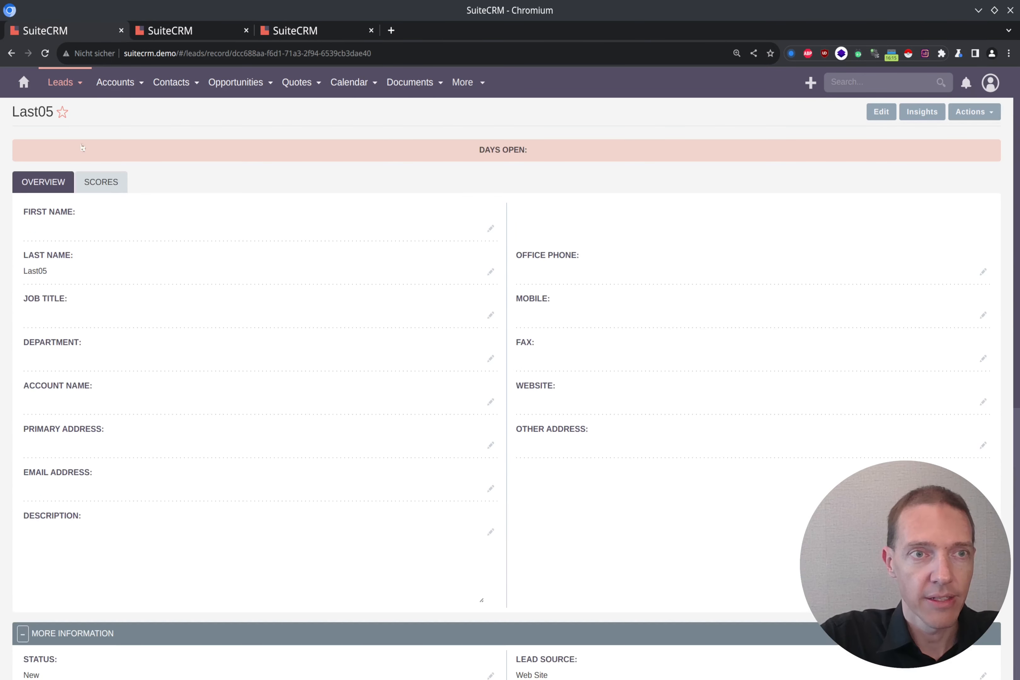
mouse_move(81, 85)
click(80, 112)
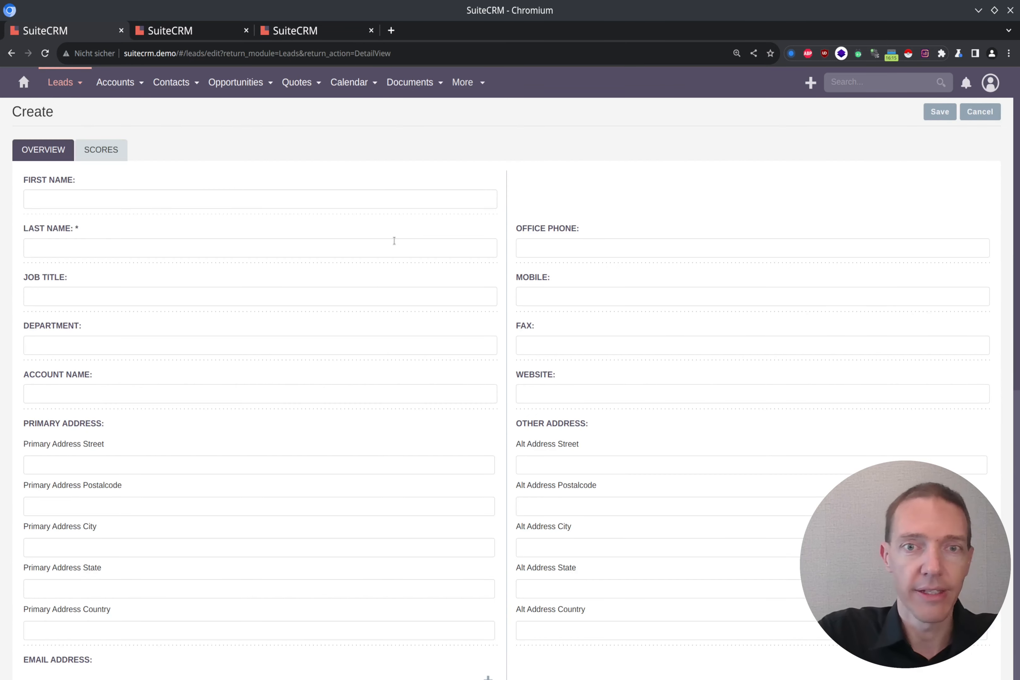
click(114, 247)
text(Last06)
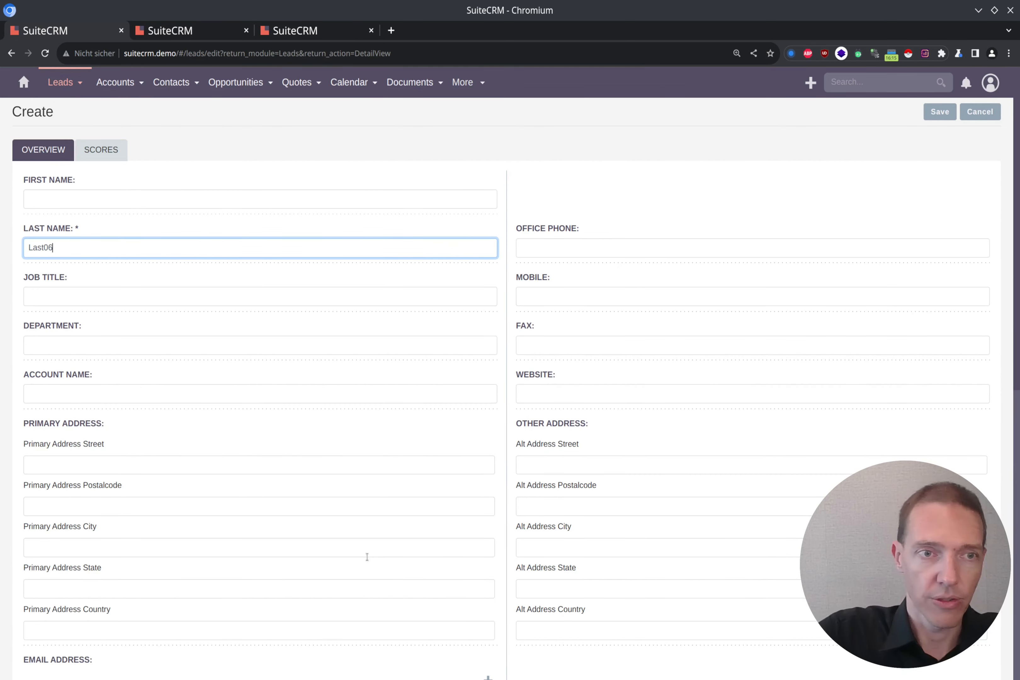
- Set the Lead Source of lead Last06 to Web Site and save it
scroll(366, 553, down, 8)
click(539, 542)
text(we)
click(547, 586)
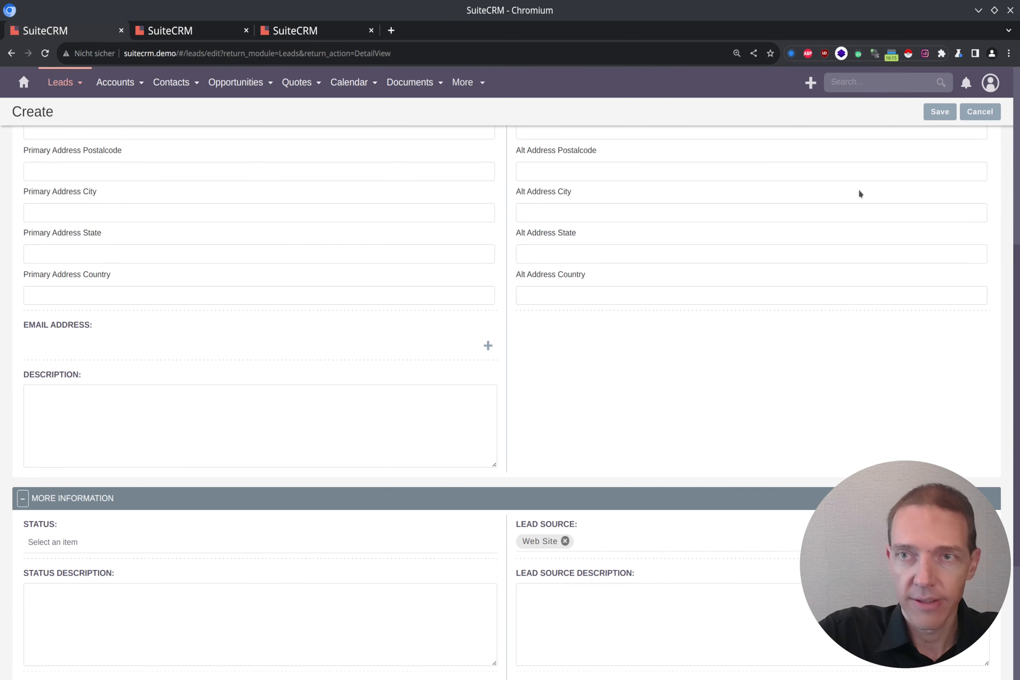
click(940, 111)
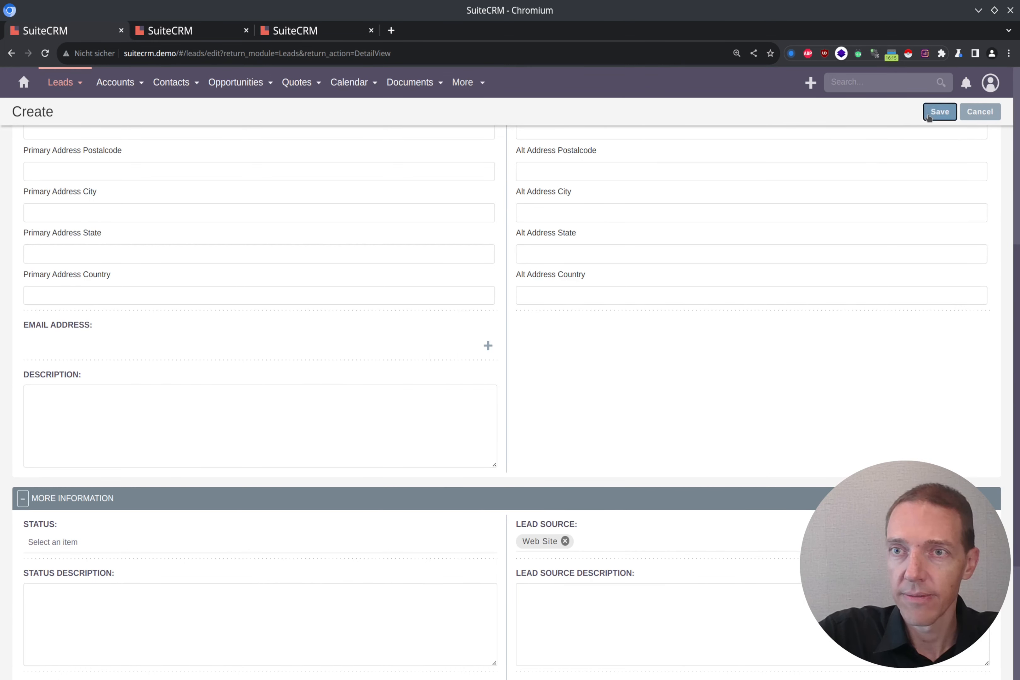
- Check the assigned user of lead Last06 and compare that user's position in the report with the previously assigned user
scroll(77, 515, down, 3)
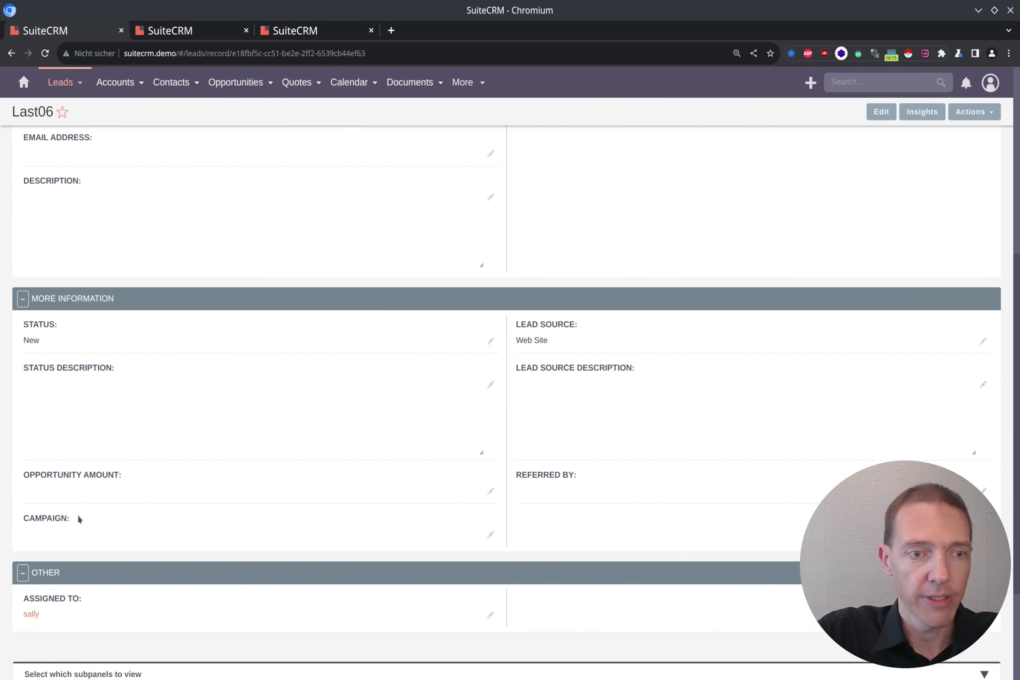
key(ctrl+Tab)
key(ctrl+Tab)
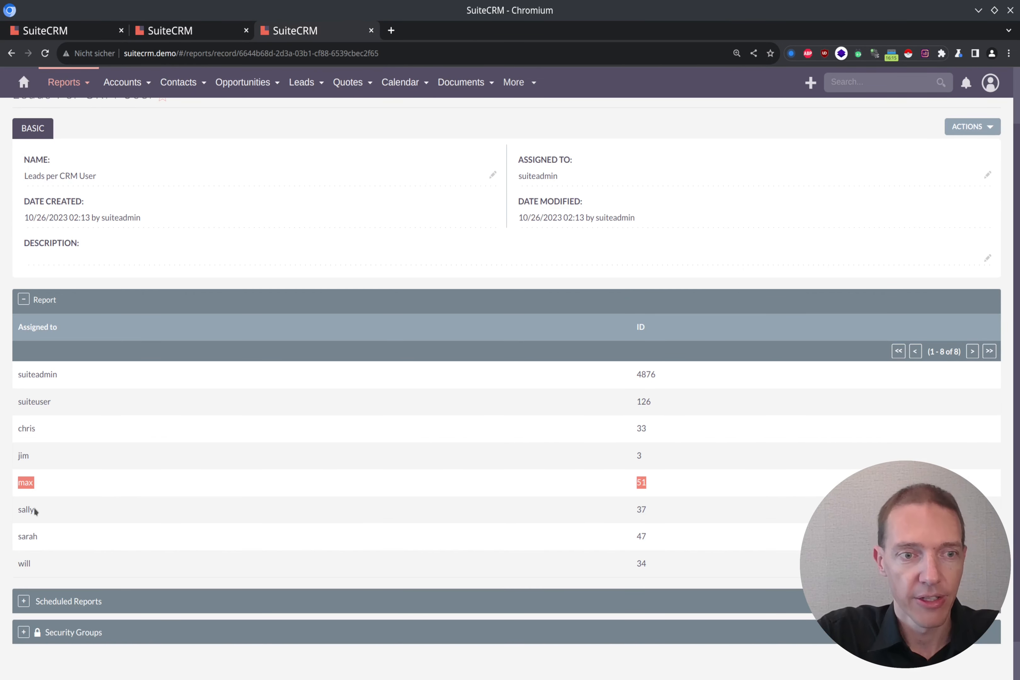
click(15, 484)
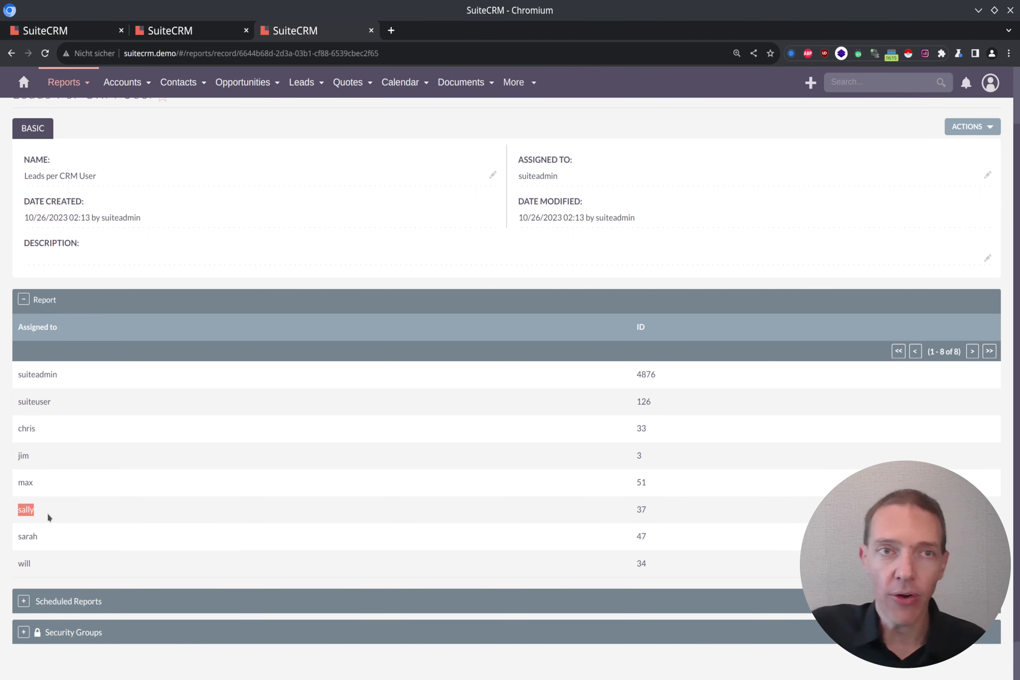
- Return to the distribute Website Leads workflow and open it for editing at its conditions and actions
click(179, 34)
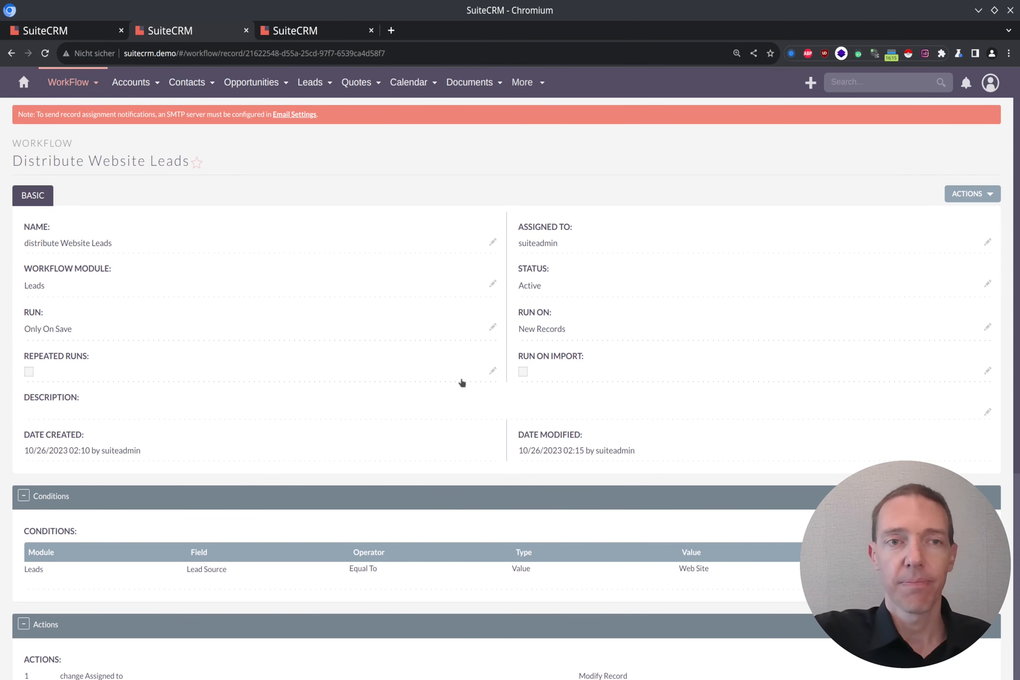
click(990, 200)
click(949, 211)
scroll(336, 433, down, 5)
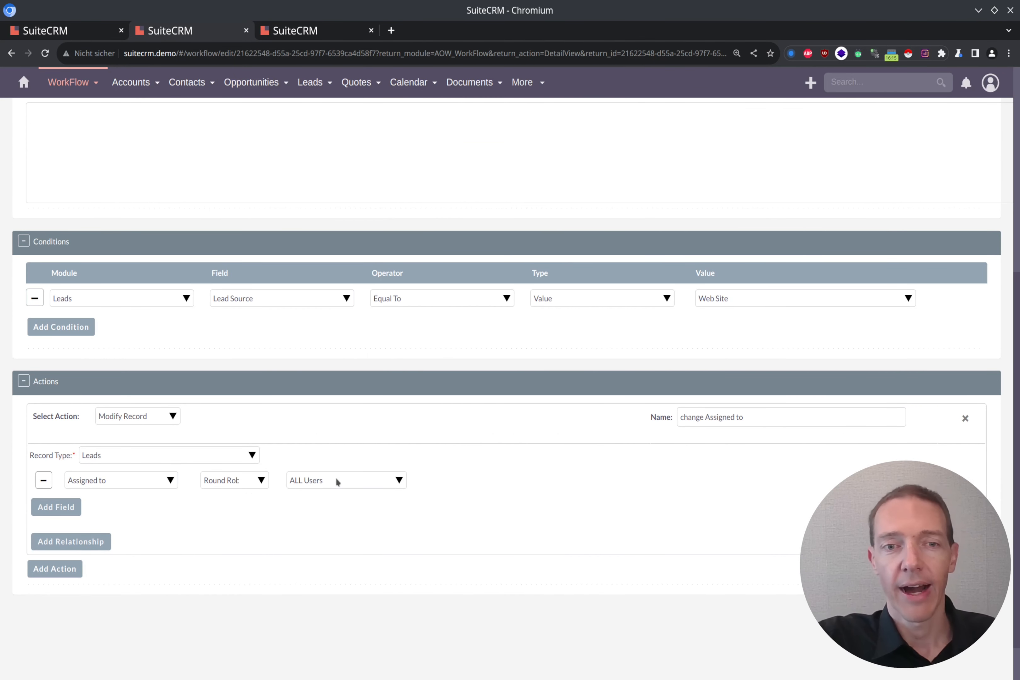
- Review the user pool options offered for the Round Robin assignment without changing the ALL Users selection
click(337, 480)
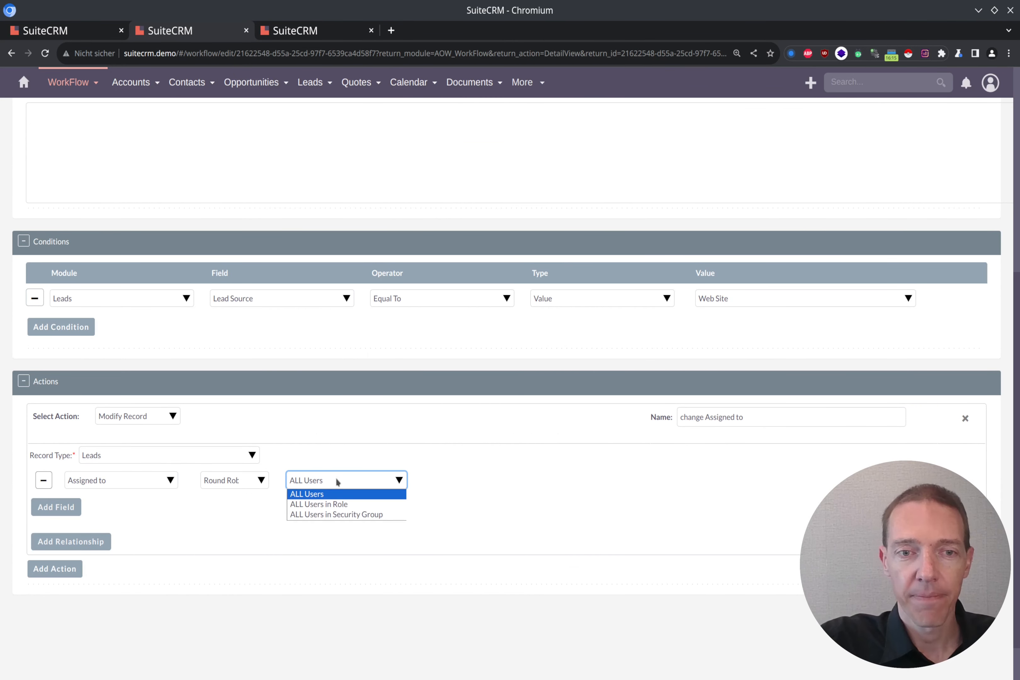
click(461, 495)
click(366, 486)
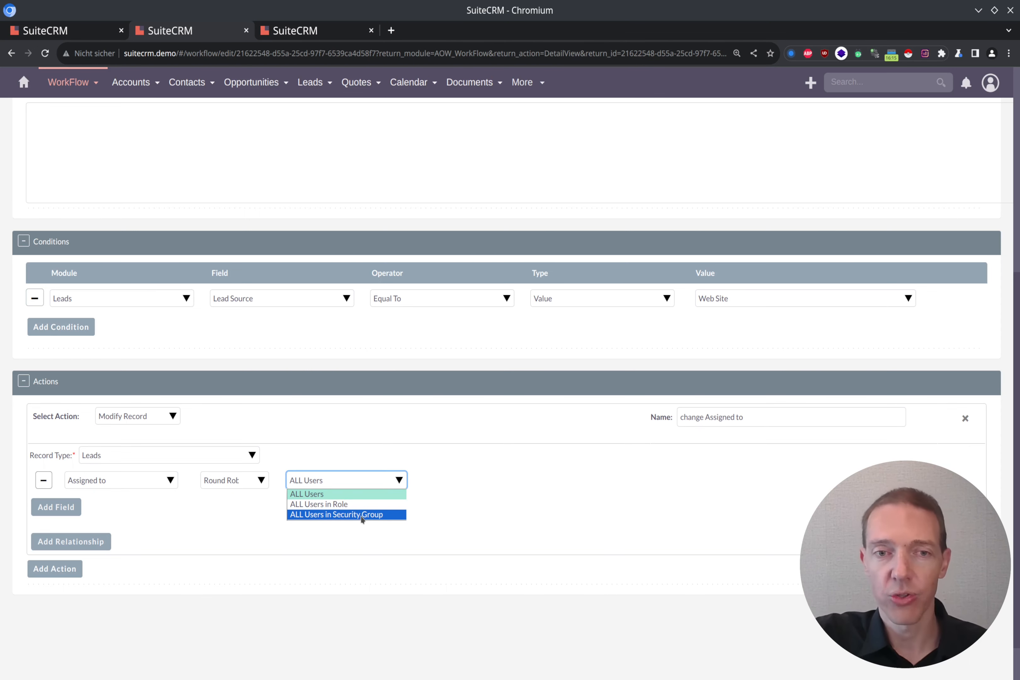
click(444, 521)
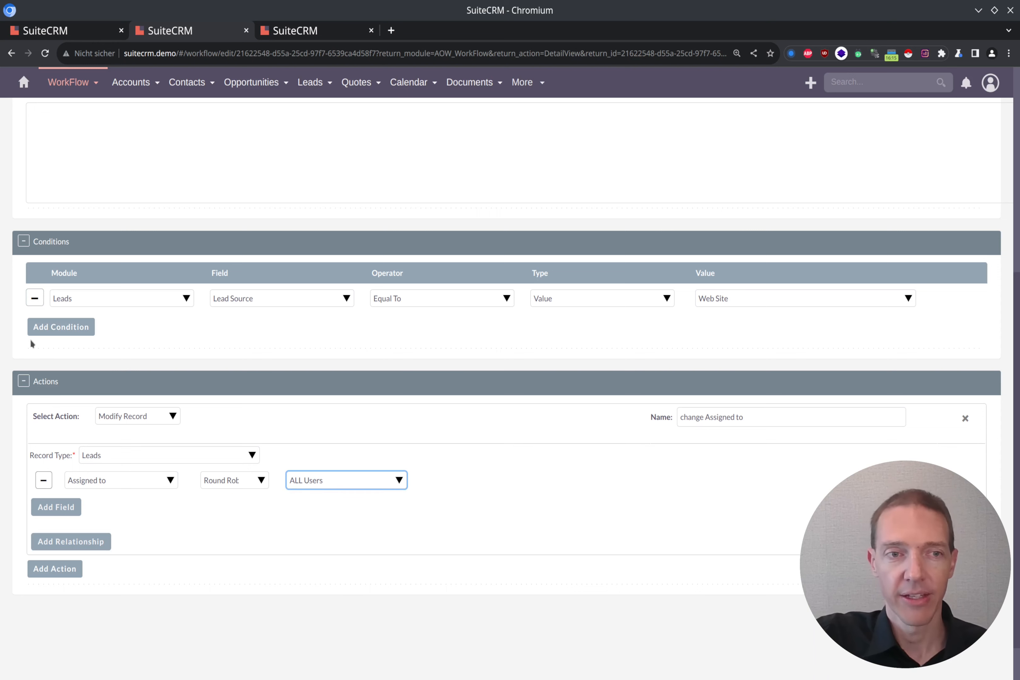
- Add a workflow condition requiring the lead's Primary Address Country to be Equal To the value United States
click(49, 332)
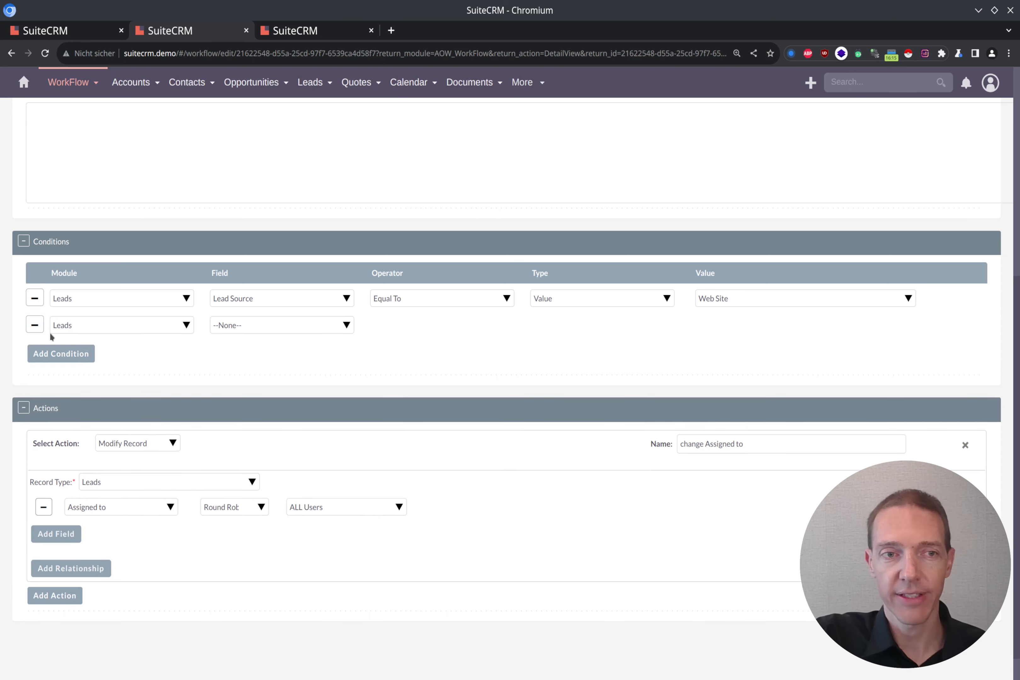
click(281, 326)
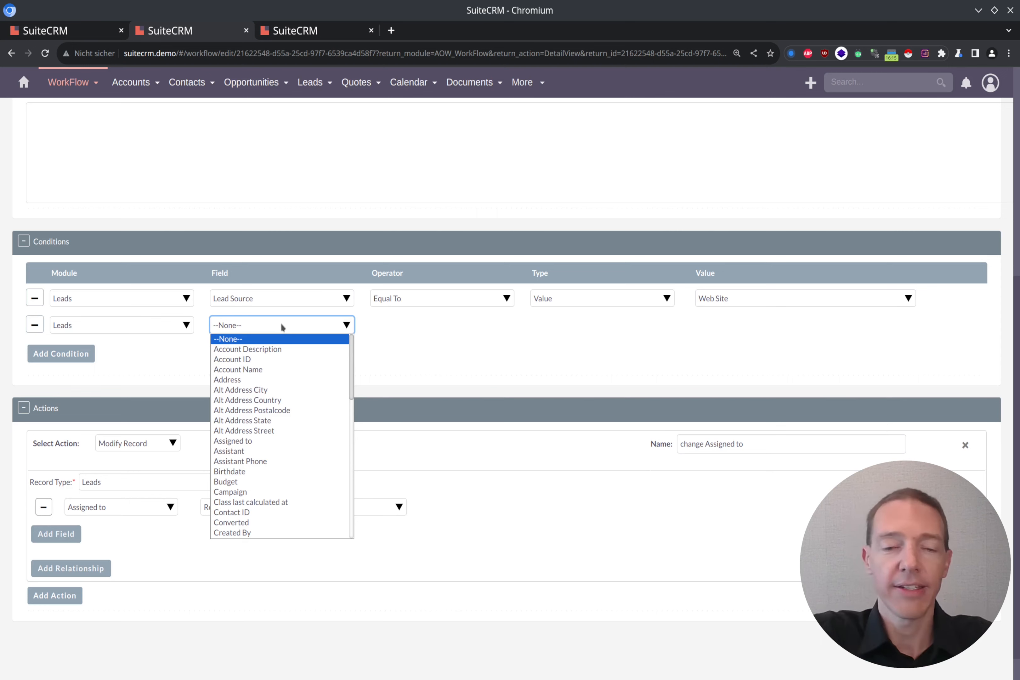
scroll(276, 412, down, 5)
scroll(275, 428, down, 5)
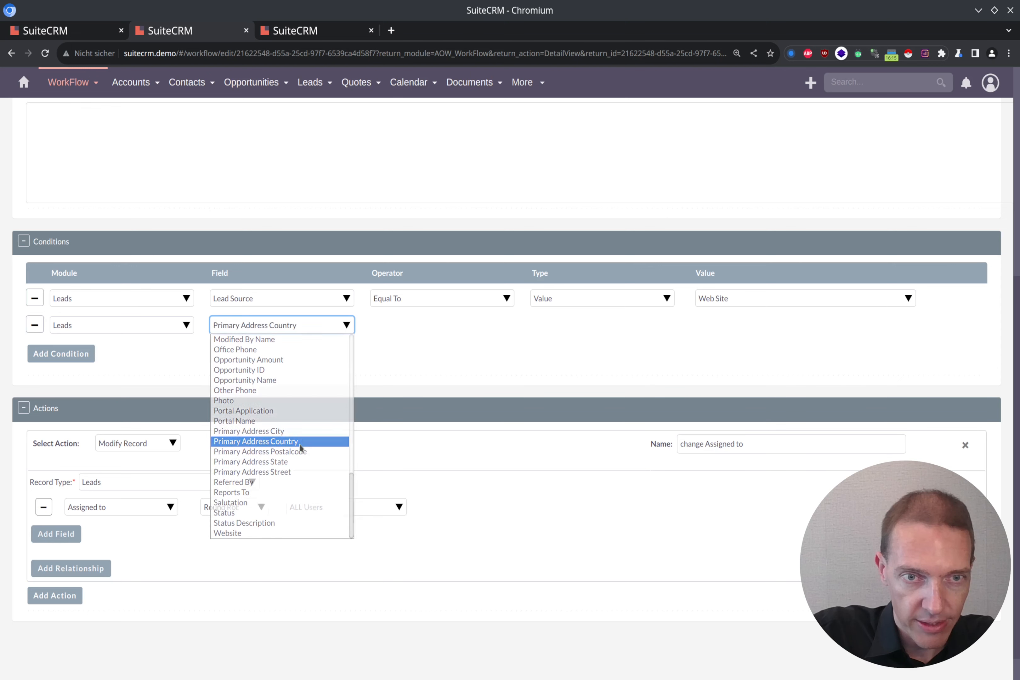
click(290, 441)
click(717, 327)
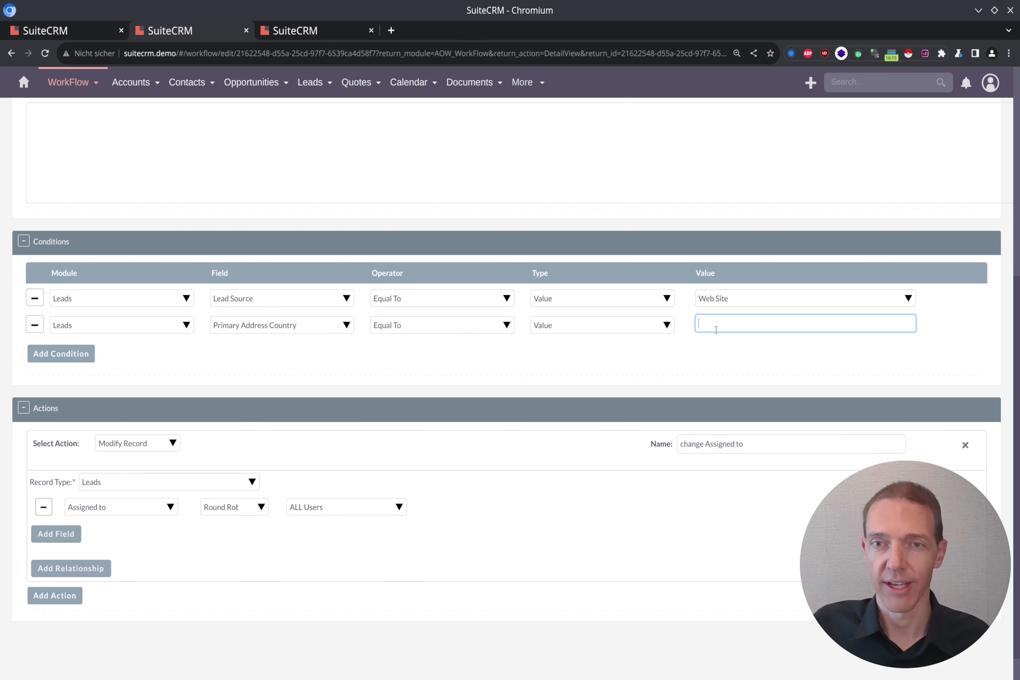
text(United States)
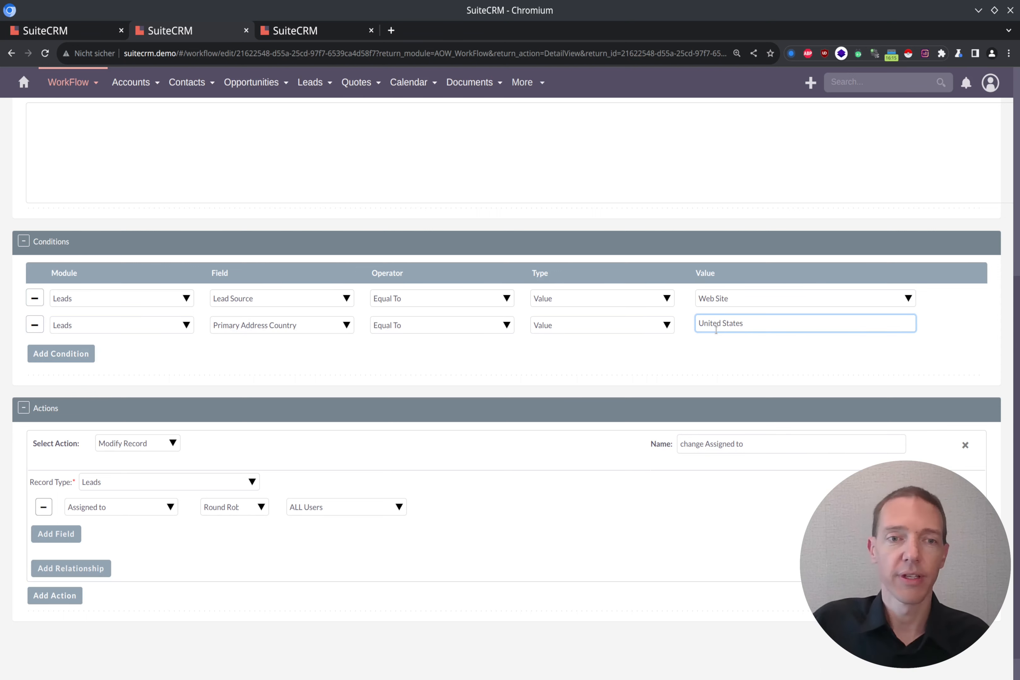
- Examine how the ALL Users in Security Group option could be combined with the country condition, keeping ALL Users selected
click(379, 508)
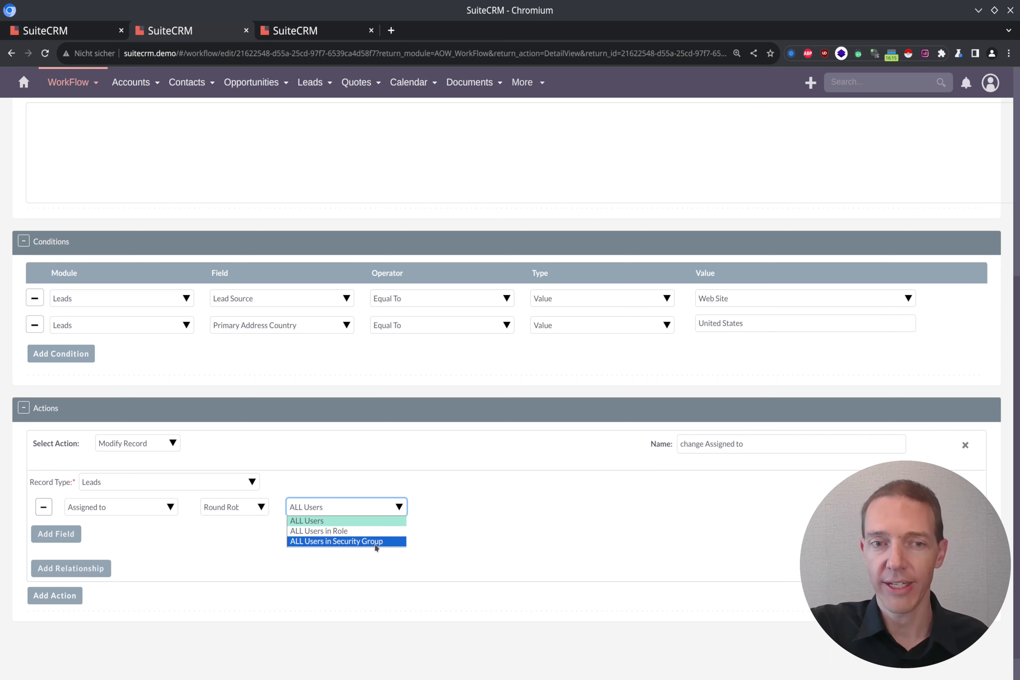
click(617, 505)
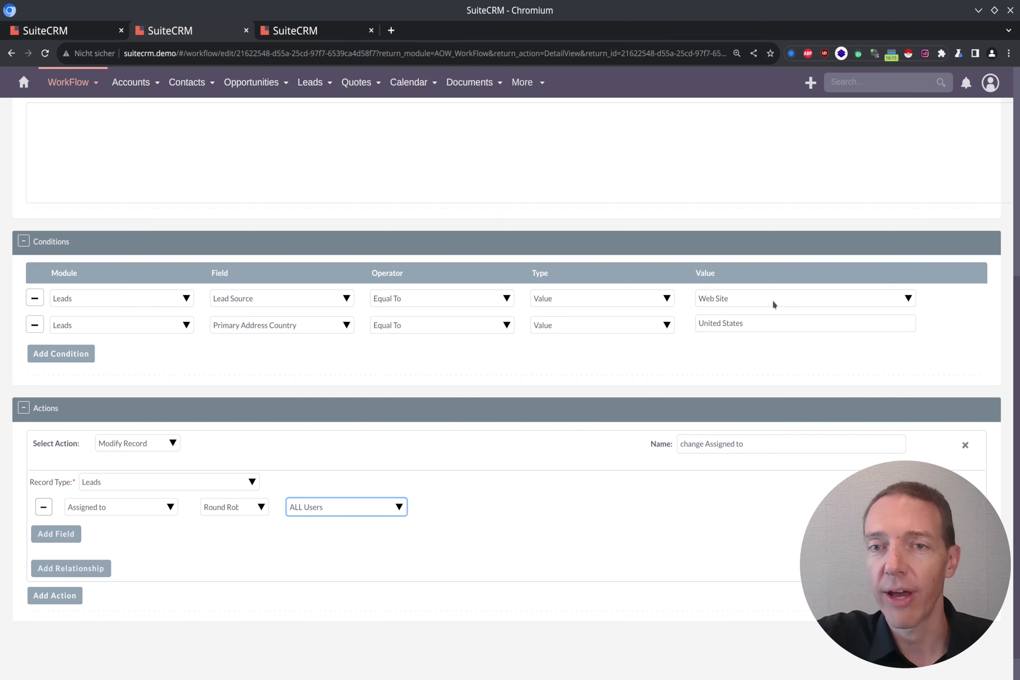
click(766, 330)
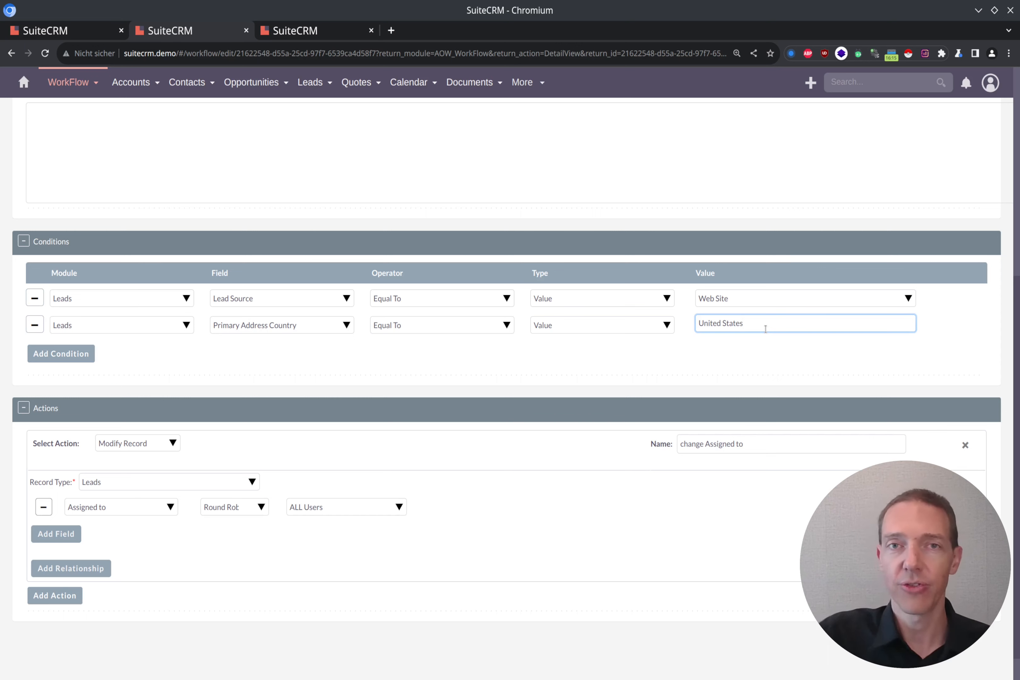